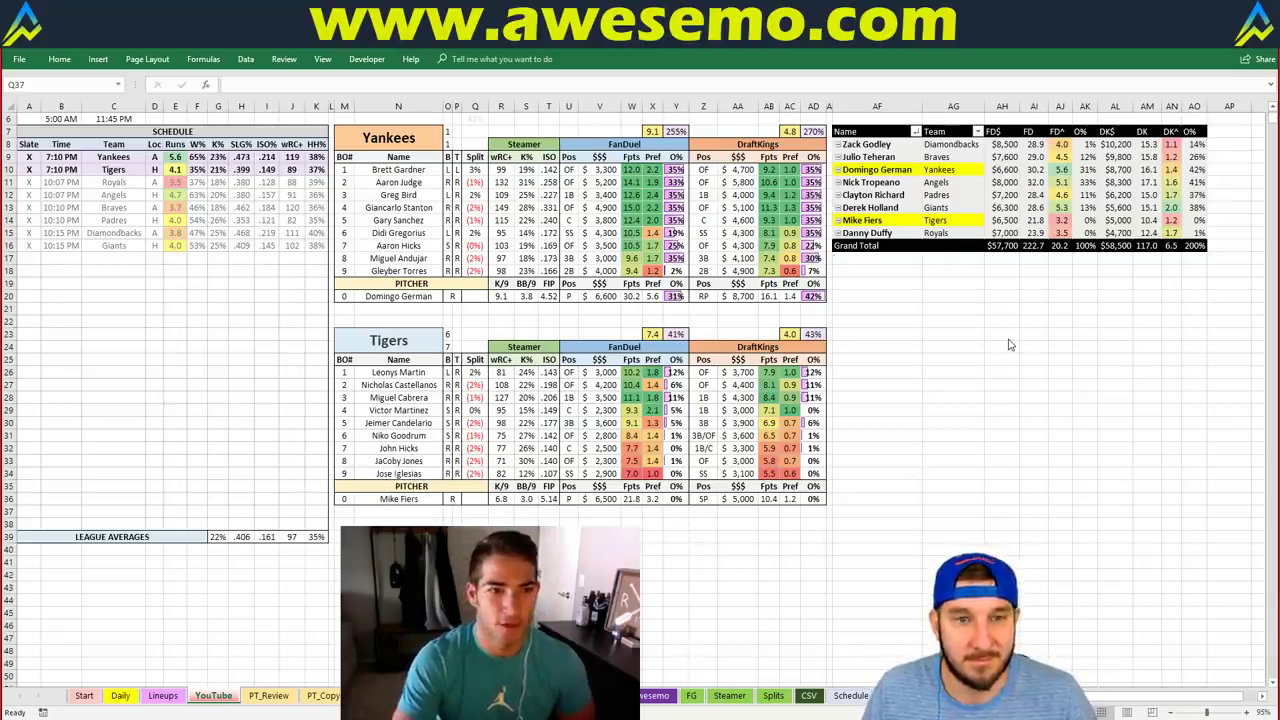
click(1036, 321)
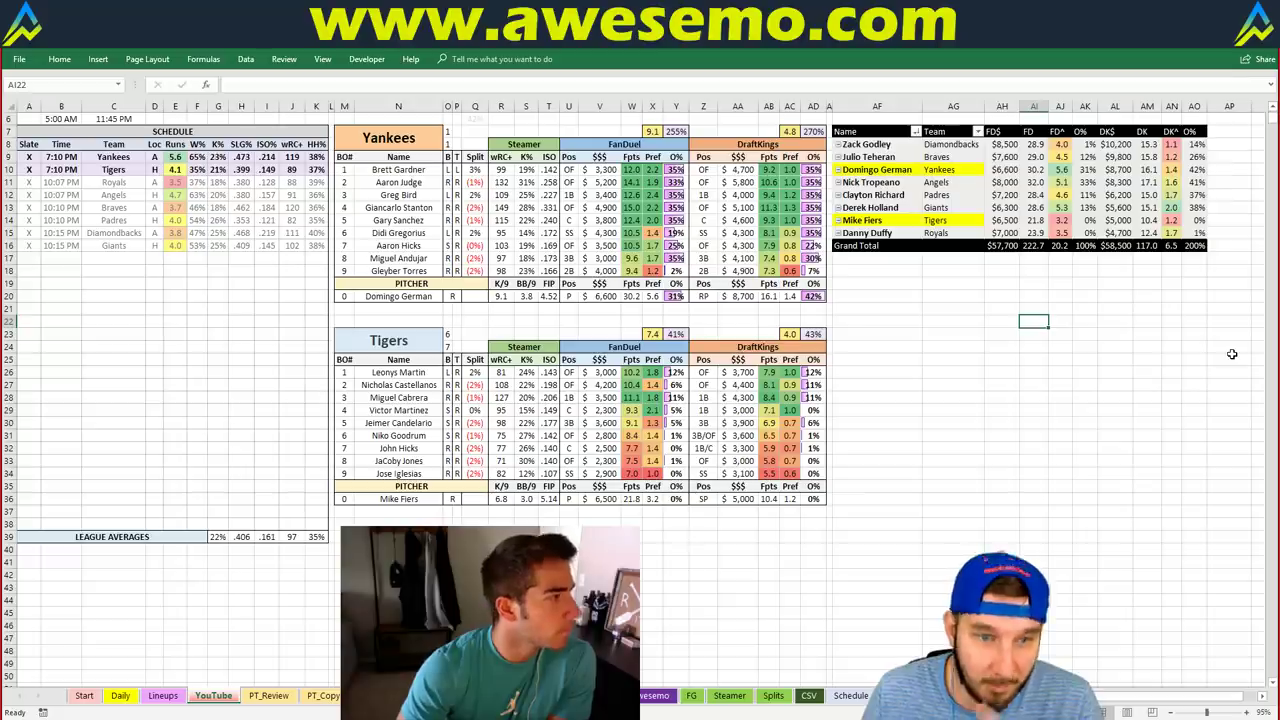
click(971, 307)
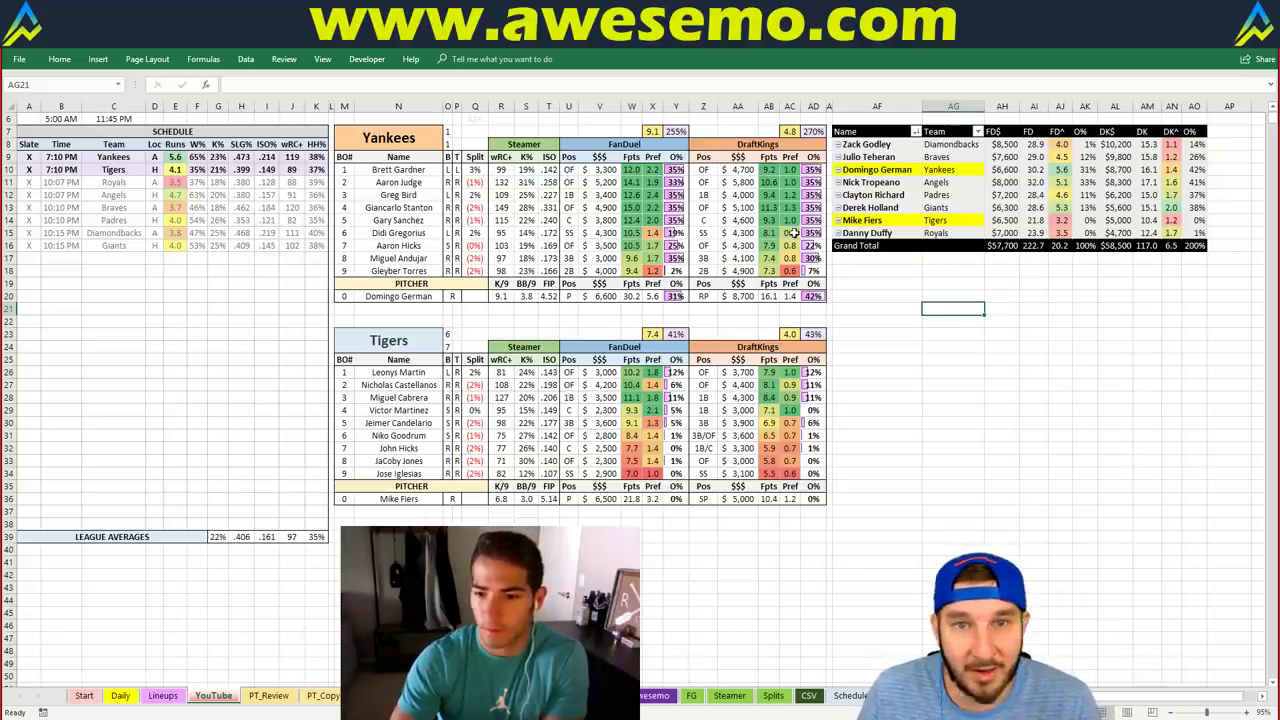
click(988, 285)
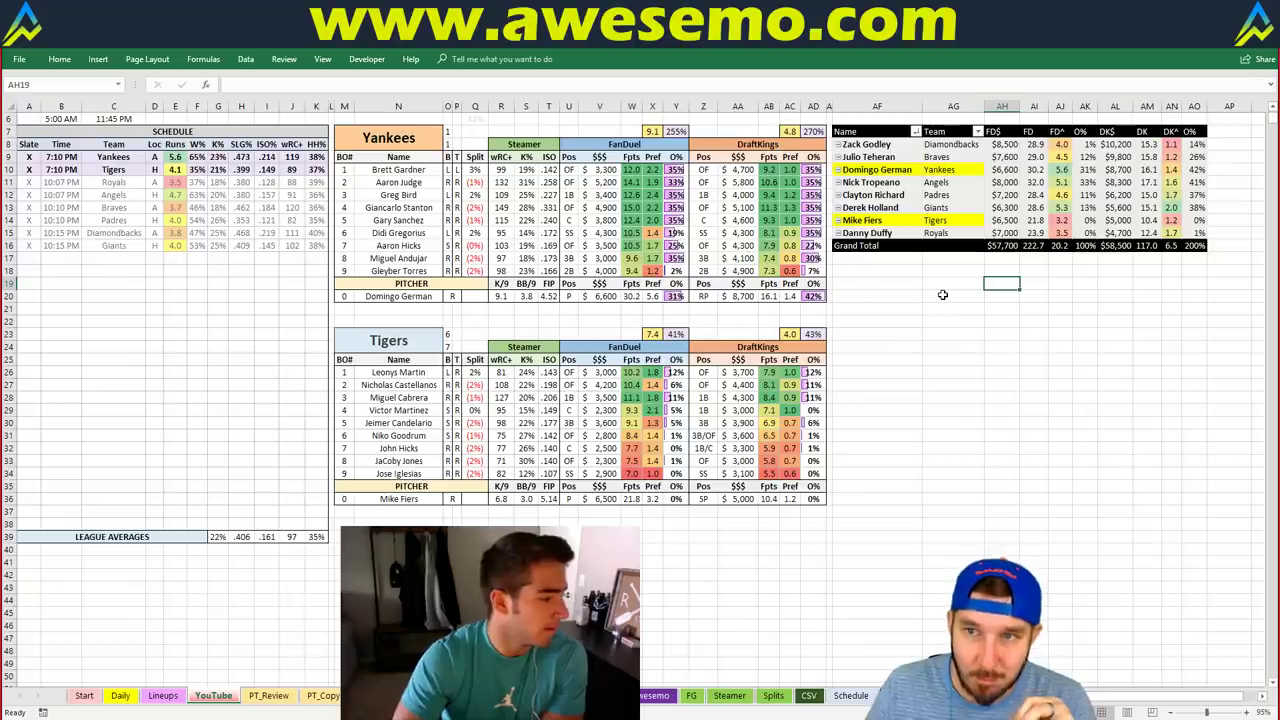
click(911, 271)
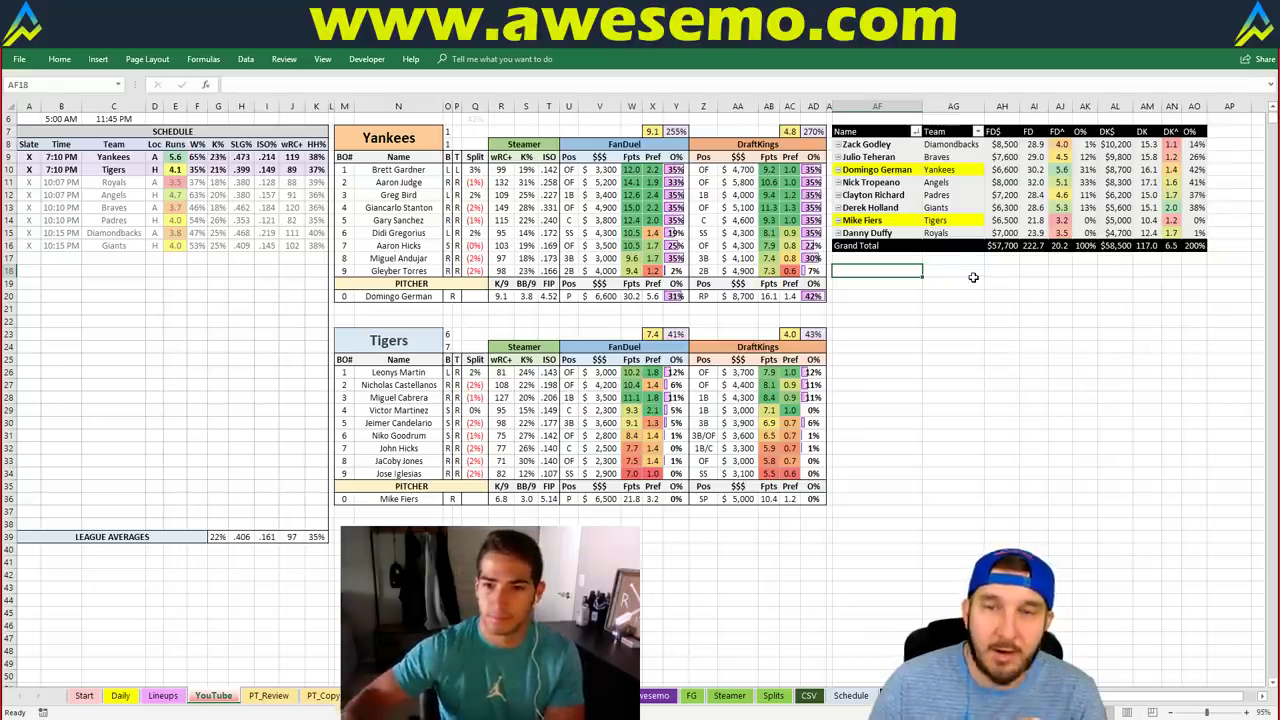
drag(872, 145, 872, 233)
click(1005, 335)
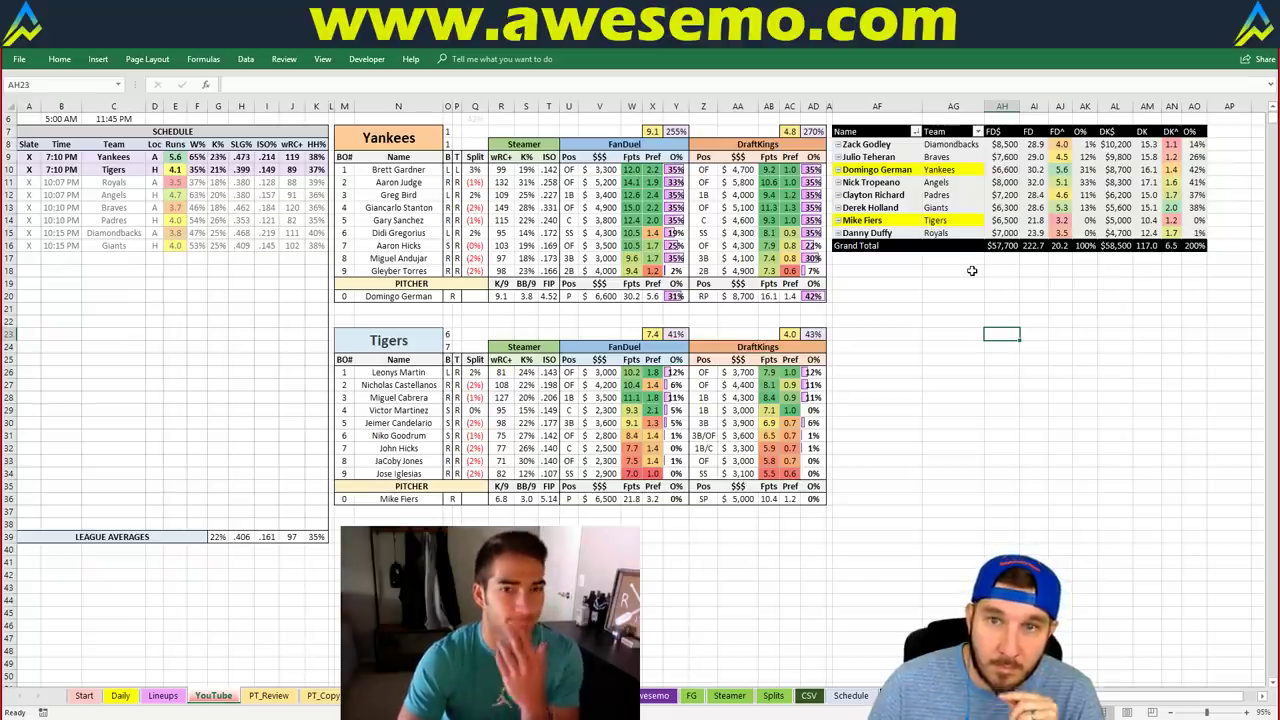
click(971, 270)
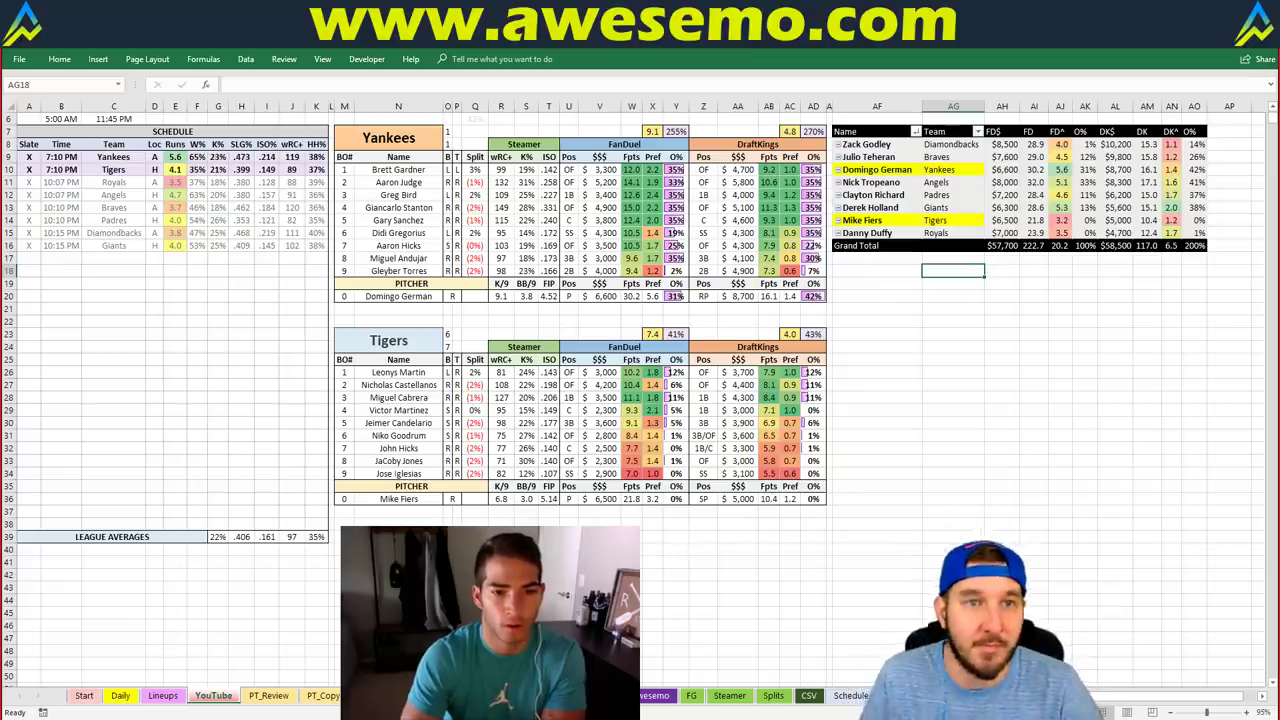
click(877, 270)
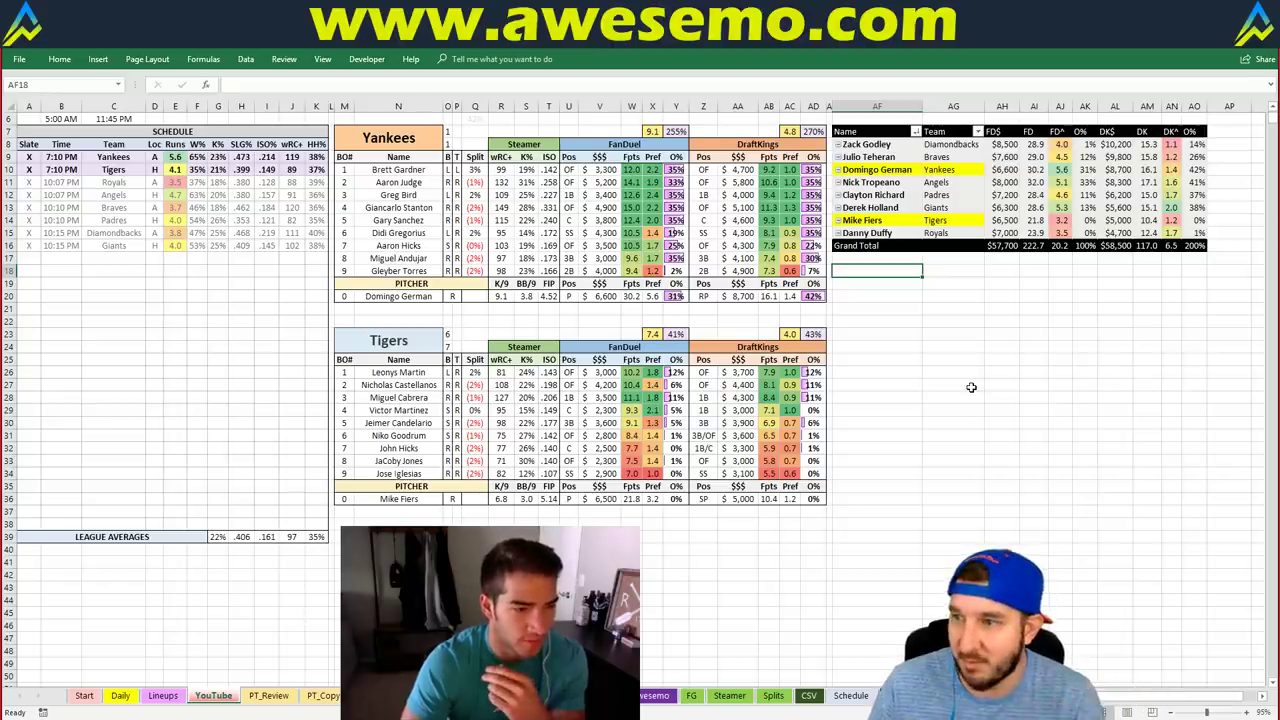
Calculate 10/150 in the quick launcher and dismiss it.
key(alt+space)
text(10/150)
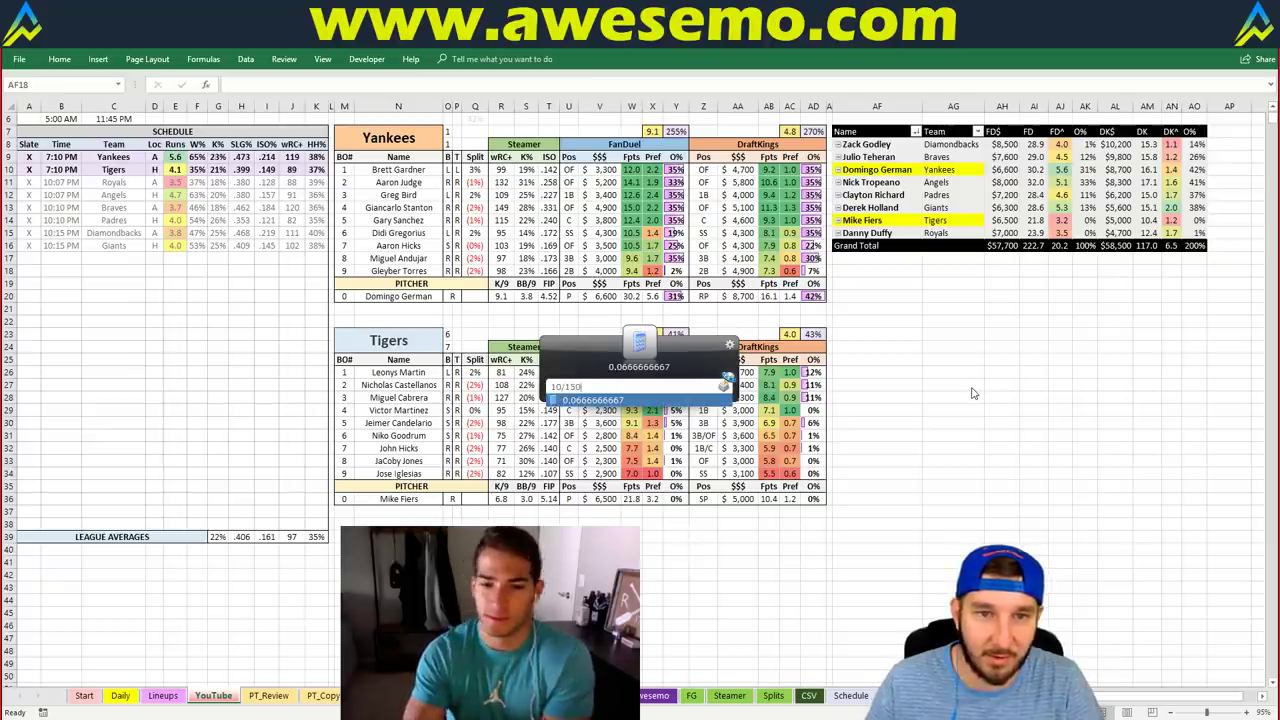
key(Escape)
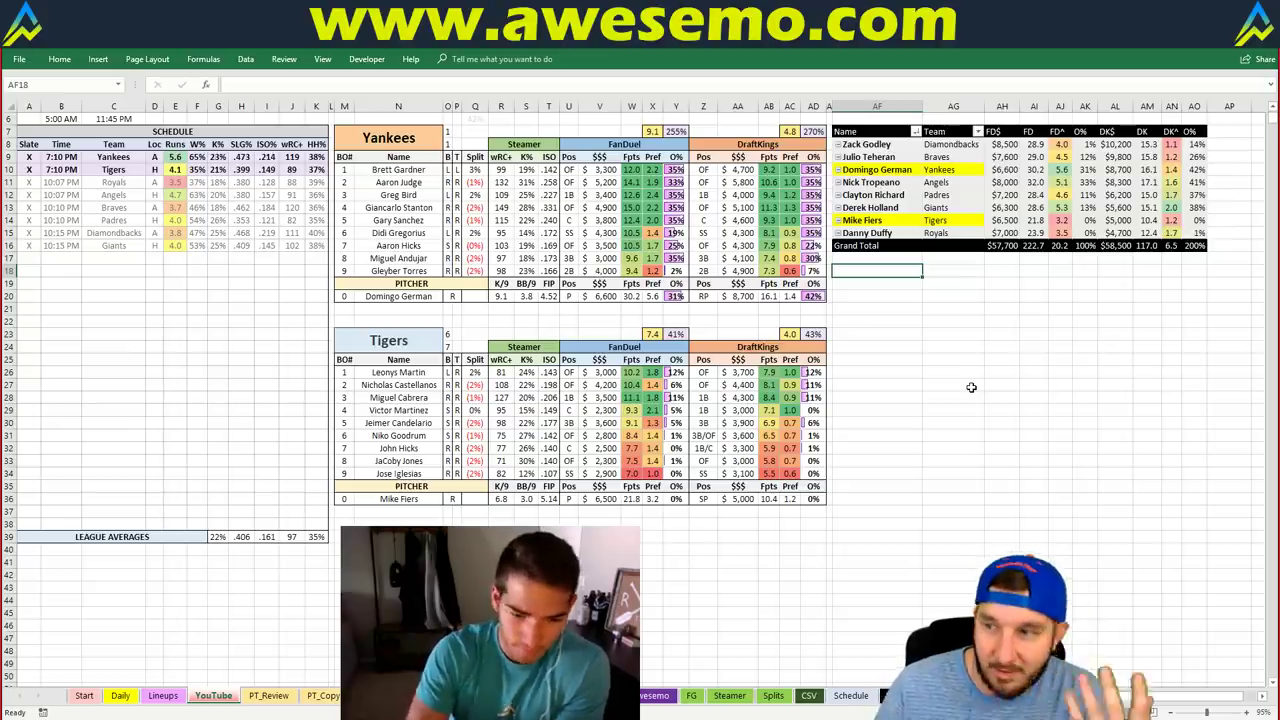
click(962, 323)
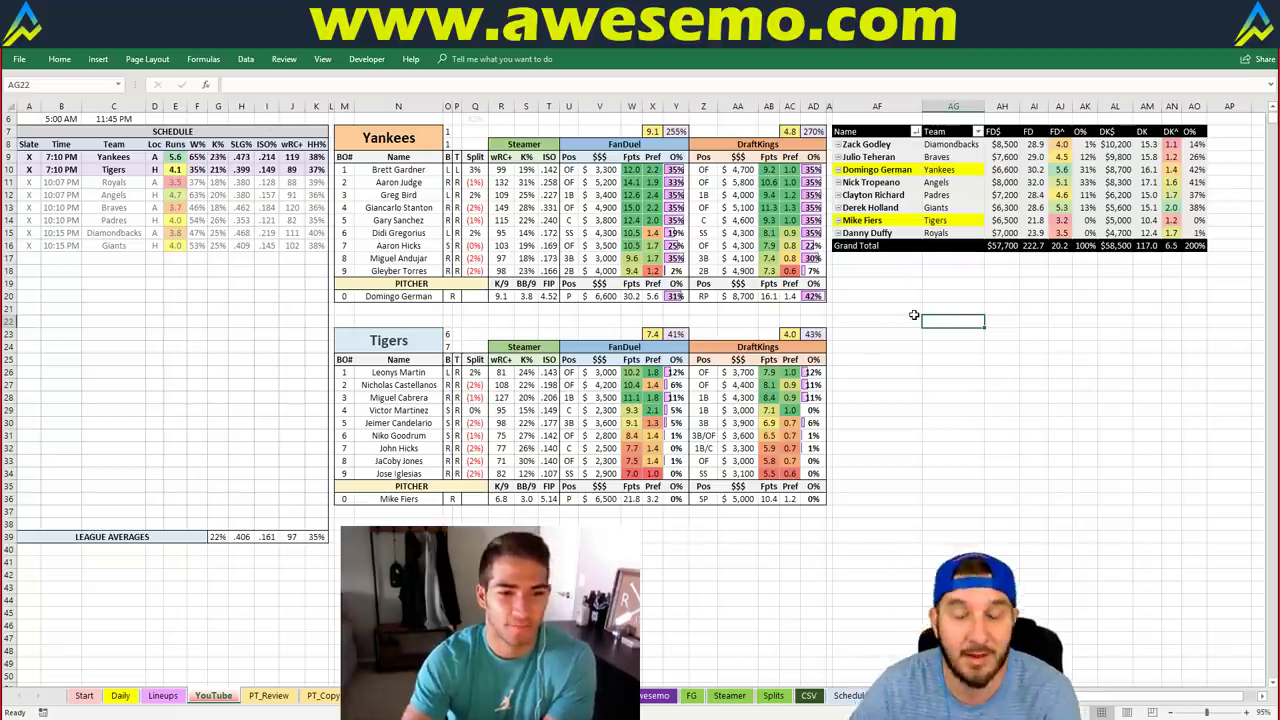
click(896, 271)
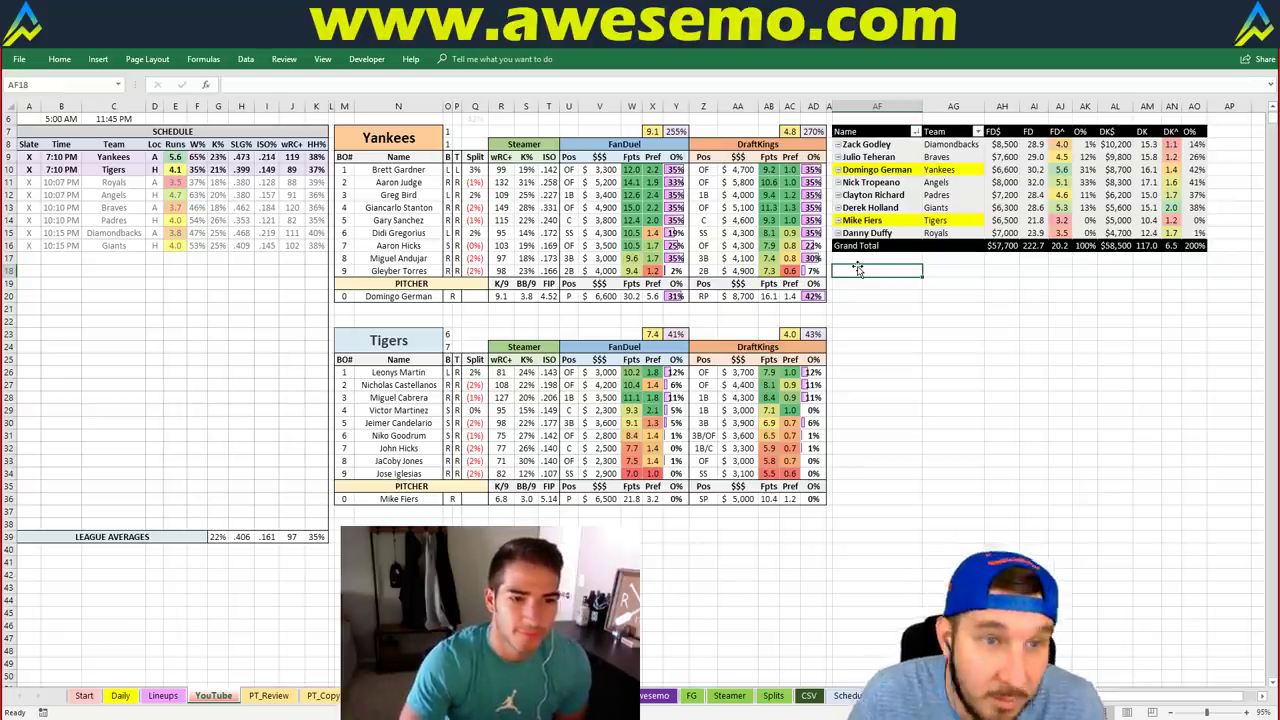
click(371, 132)
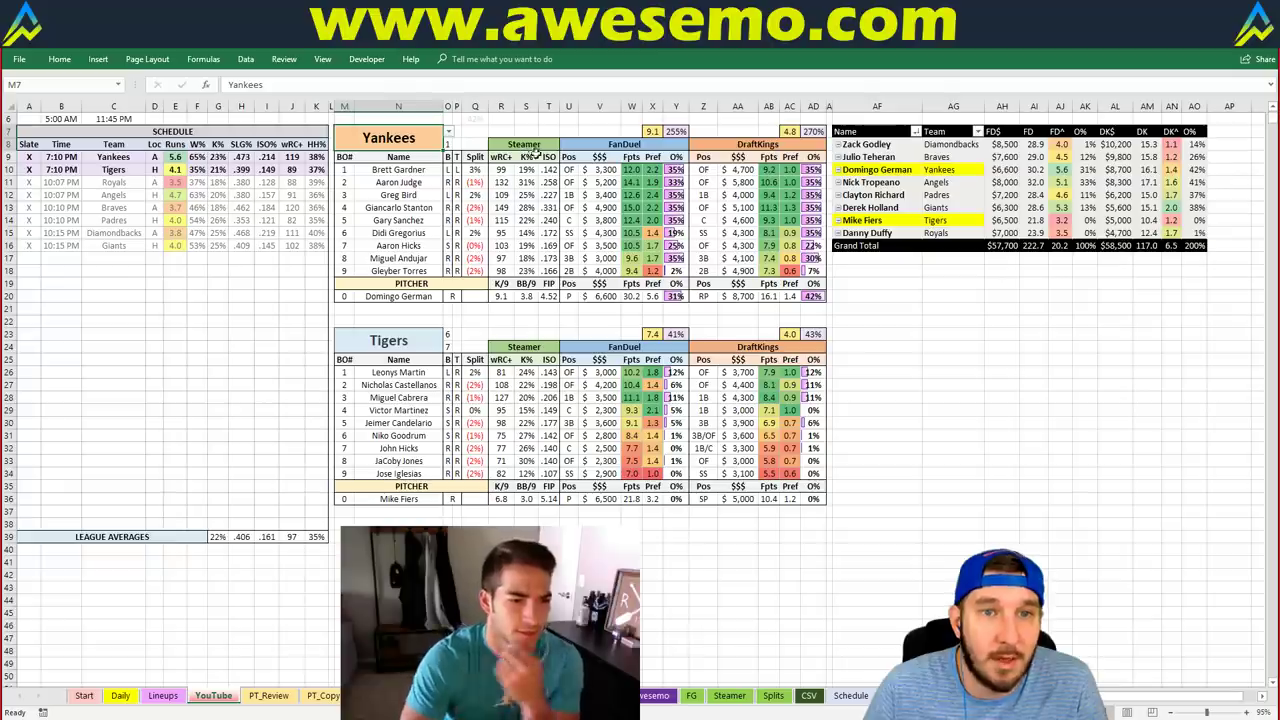
click(882, 408)
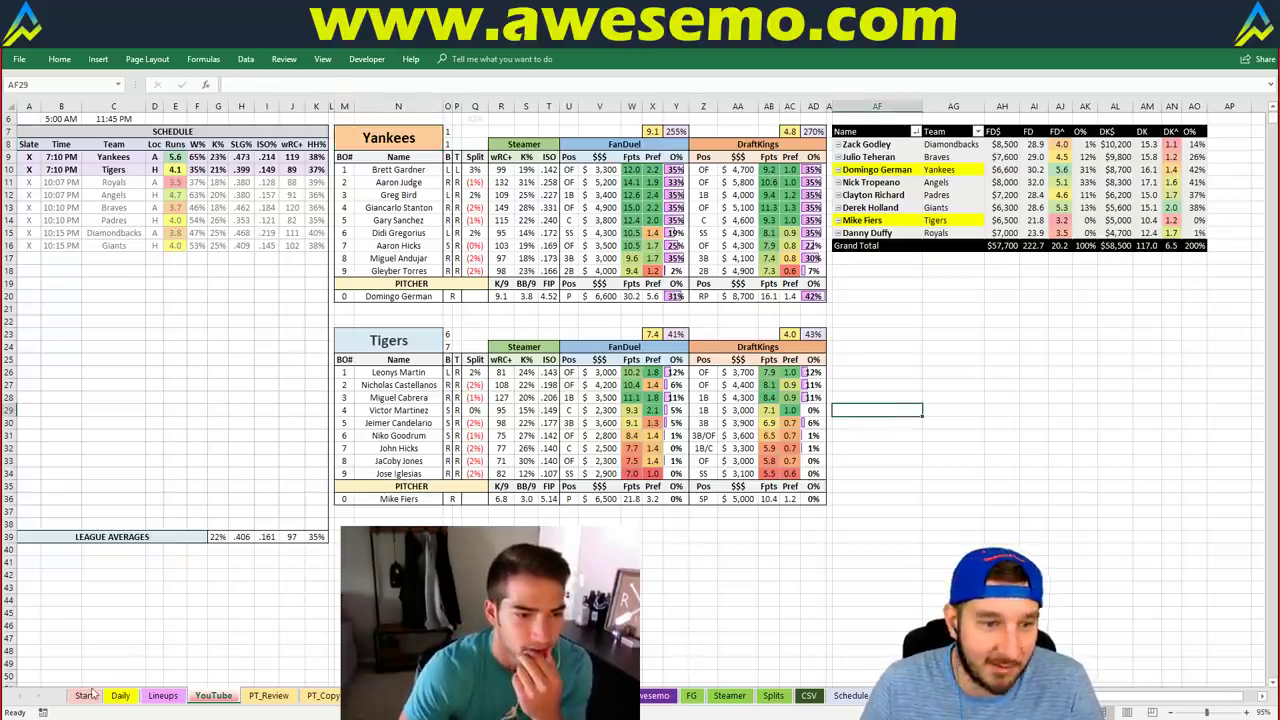
click(501, 574)
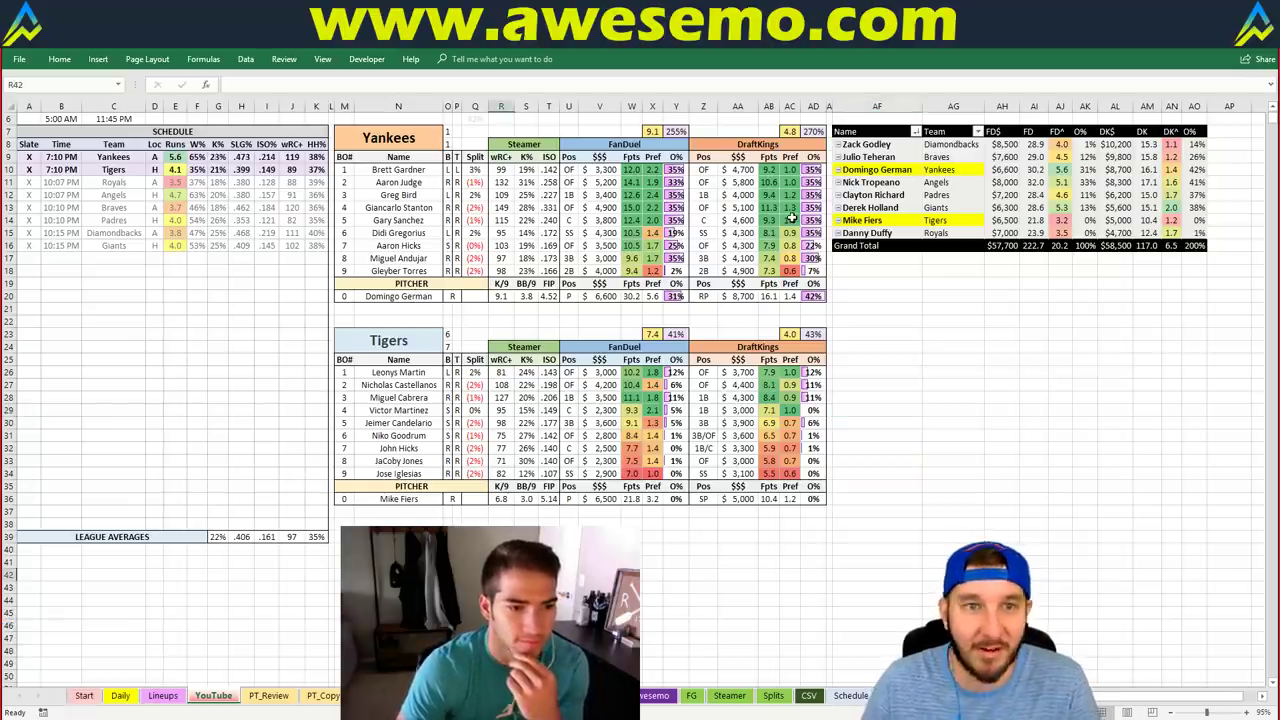
Change the upper team of the matchup from Yankees to Royals and save the workbook.
click(428, 140)
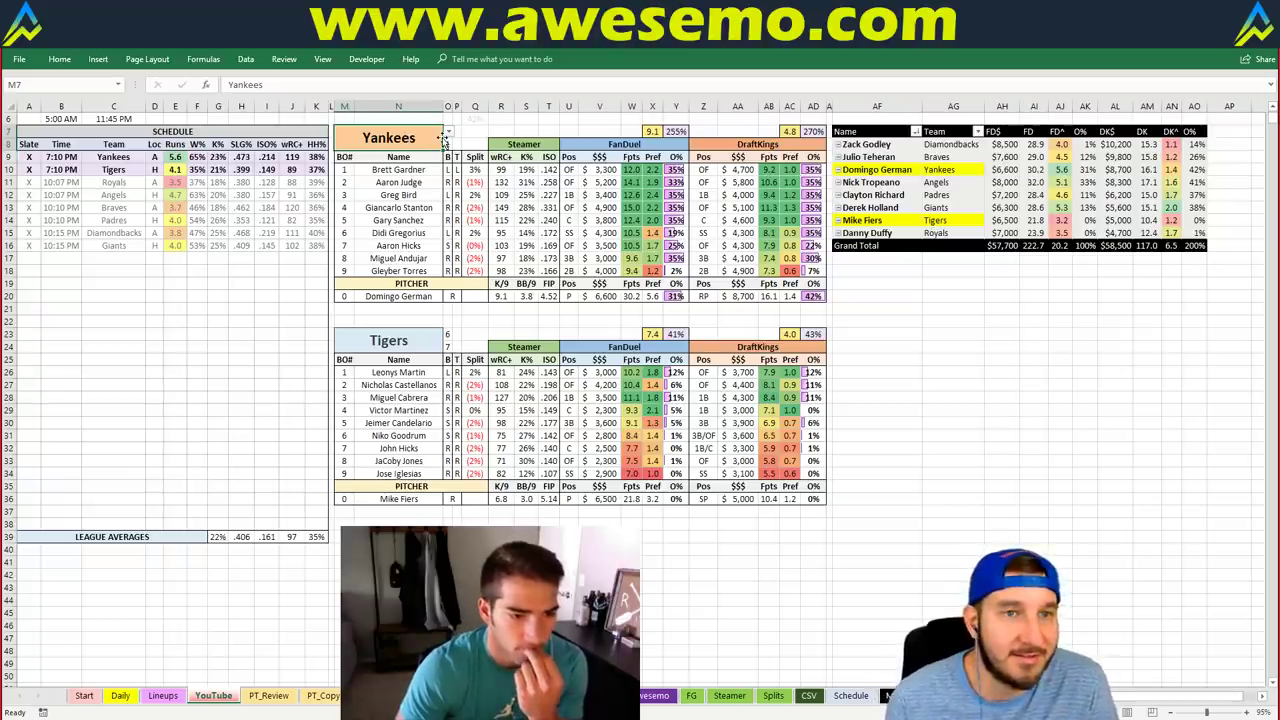
text(ROyals)
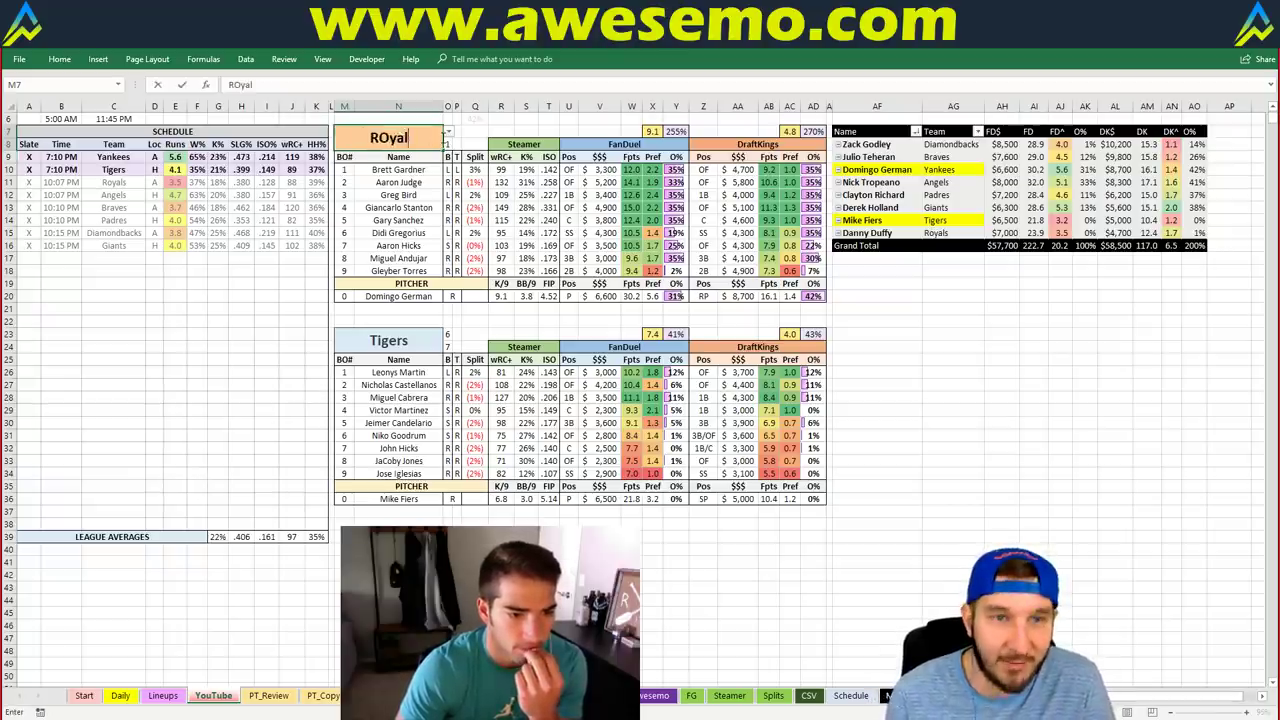
key(BackSpace)
key(BackSpace)
key(BackSpace)
key(BackSpace)
key(BackSpace)
text(oyals)
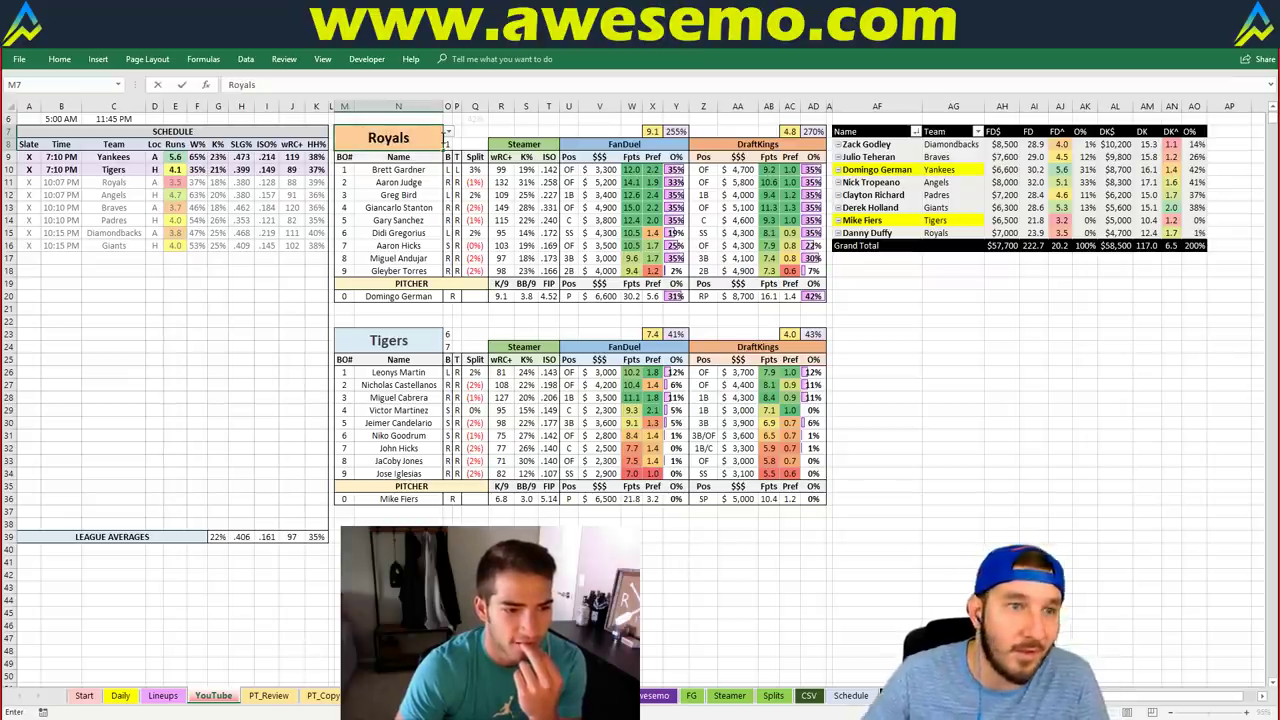
key(Return)
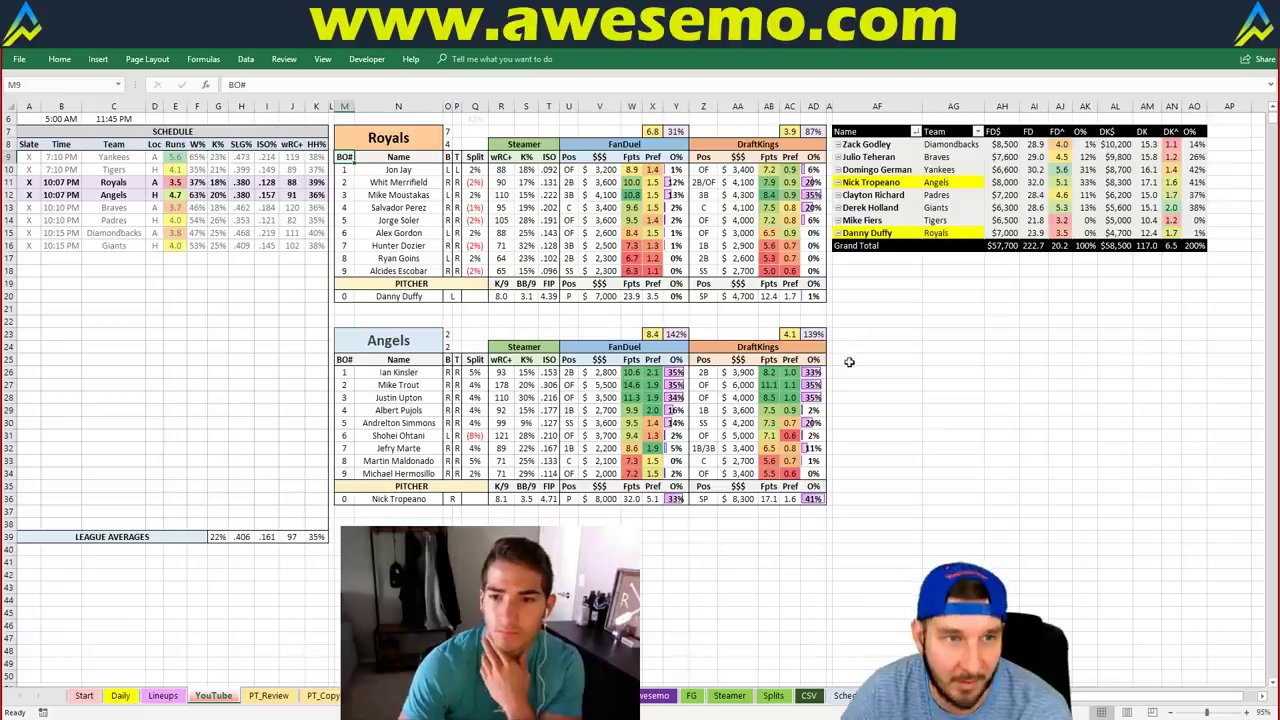
click(970, 296)
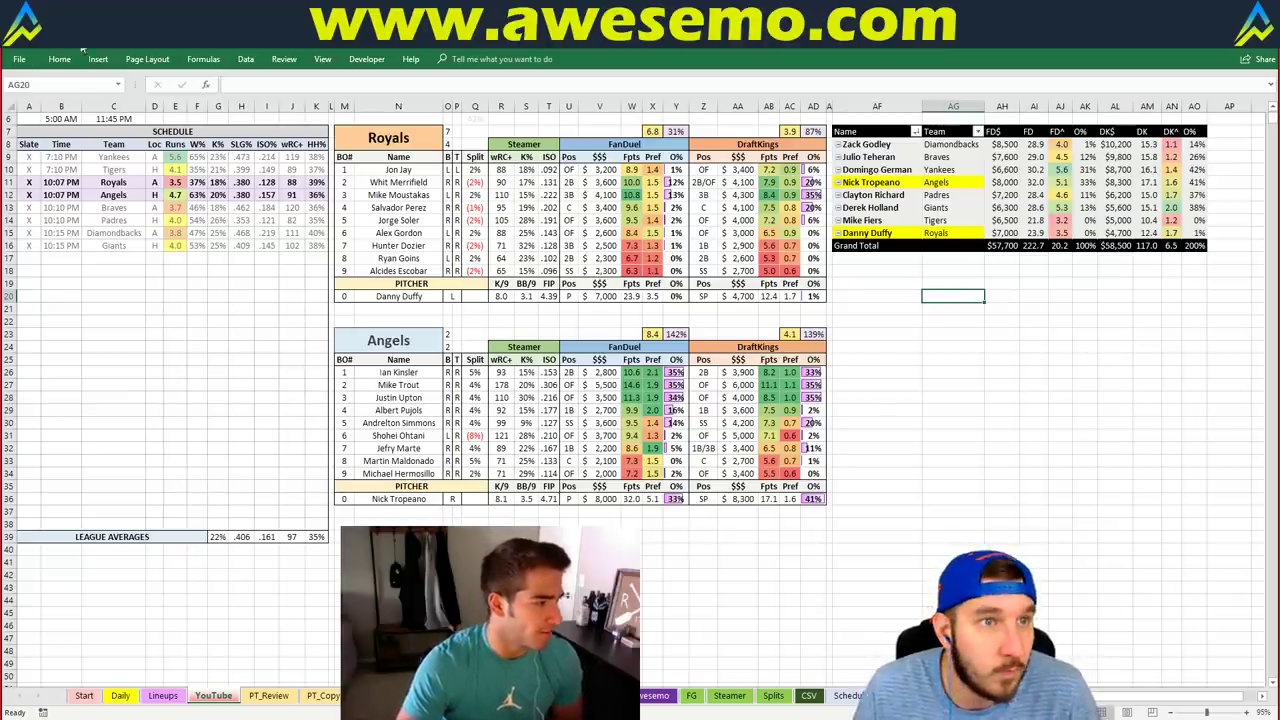
key(ctrl+s)
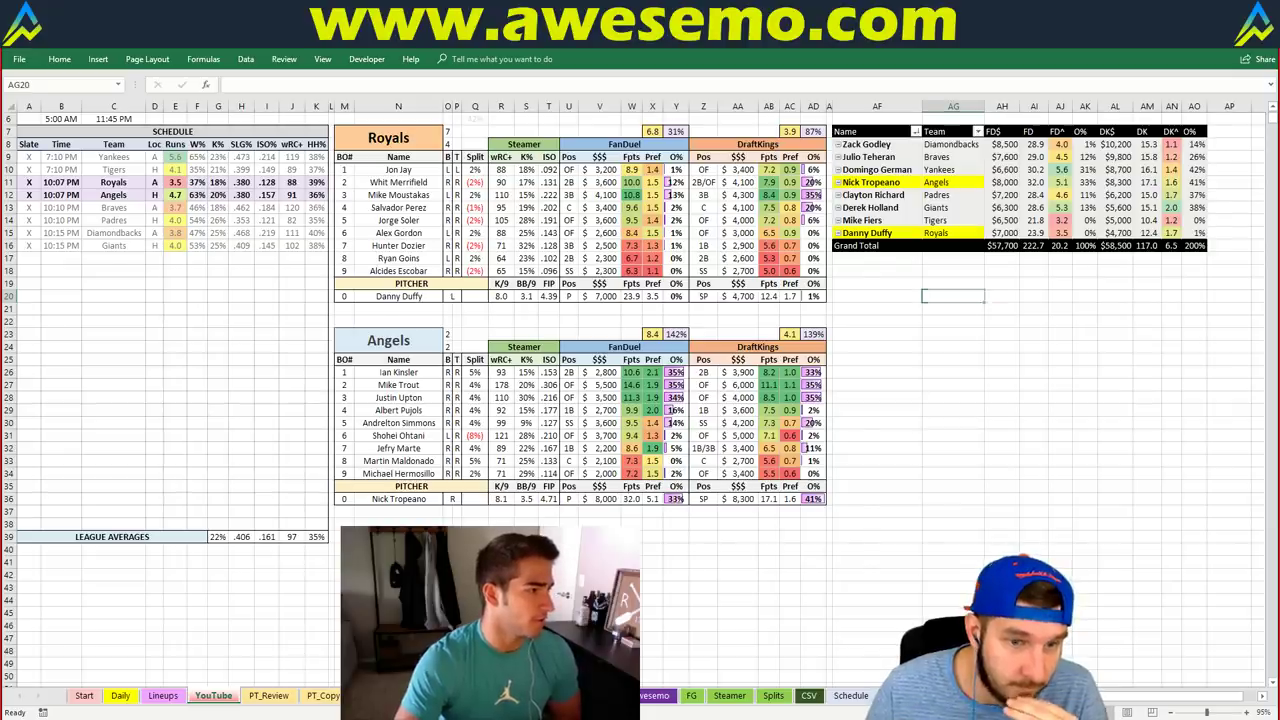
Go to the sheet with the hitter and pitcher projection pivot tables and show the pitcher table's field list.
key(ctrl+Page_Down)
key(ctrl+Page_Down)
click(560, 198)
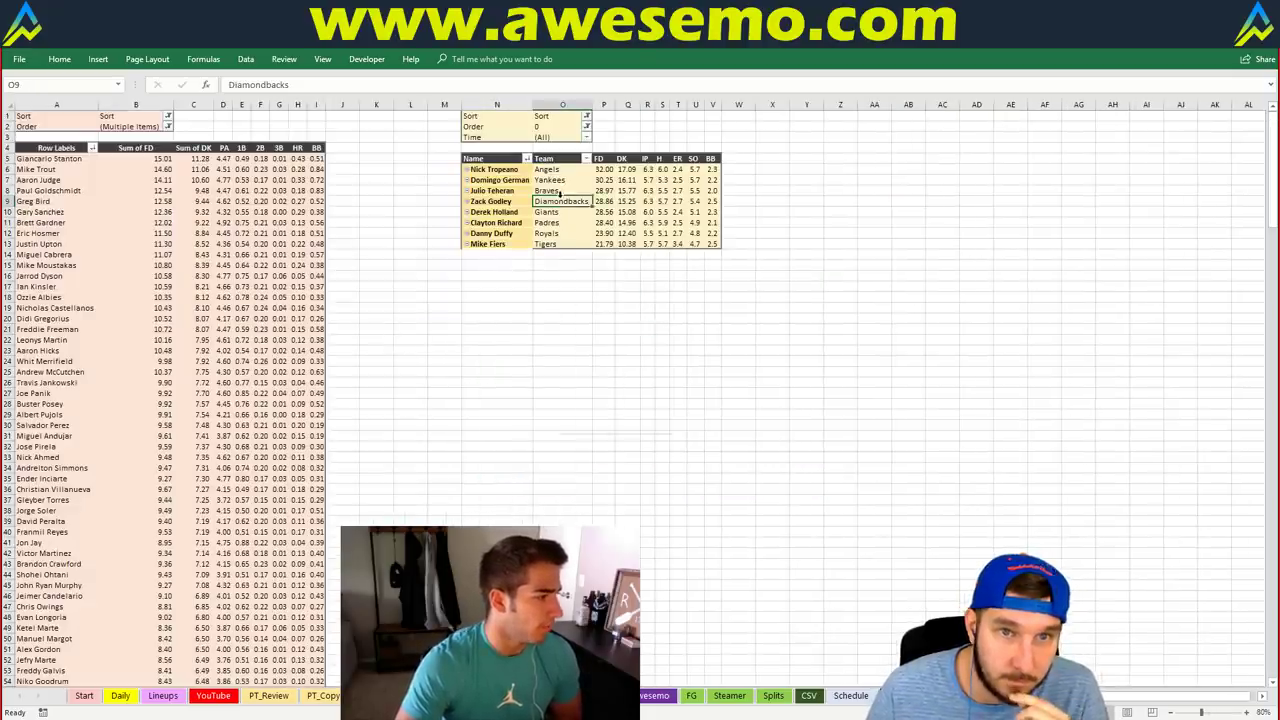
right_click(560, 193)
click(620, 240)
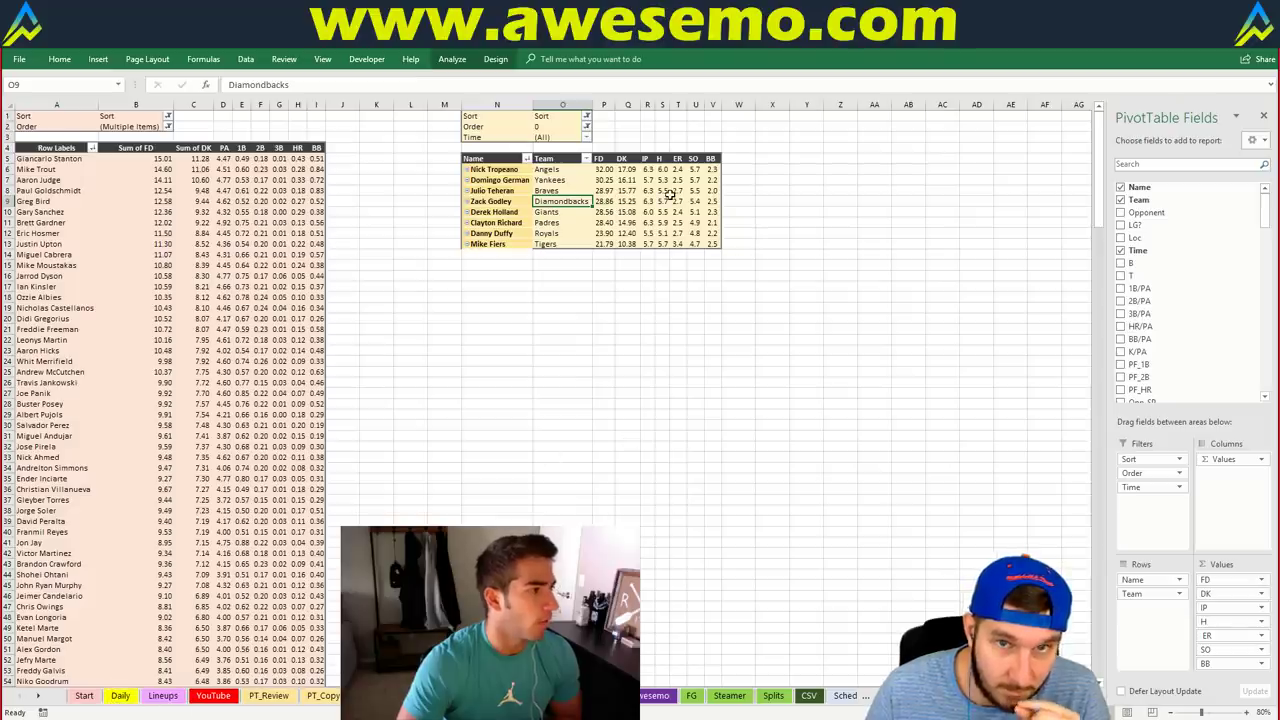
Sort the pitcher pivot table's names in descending order by SO and return to the YouTube sheet.
click(500, 180)
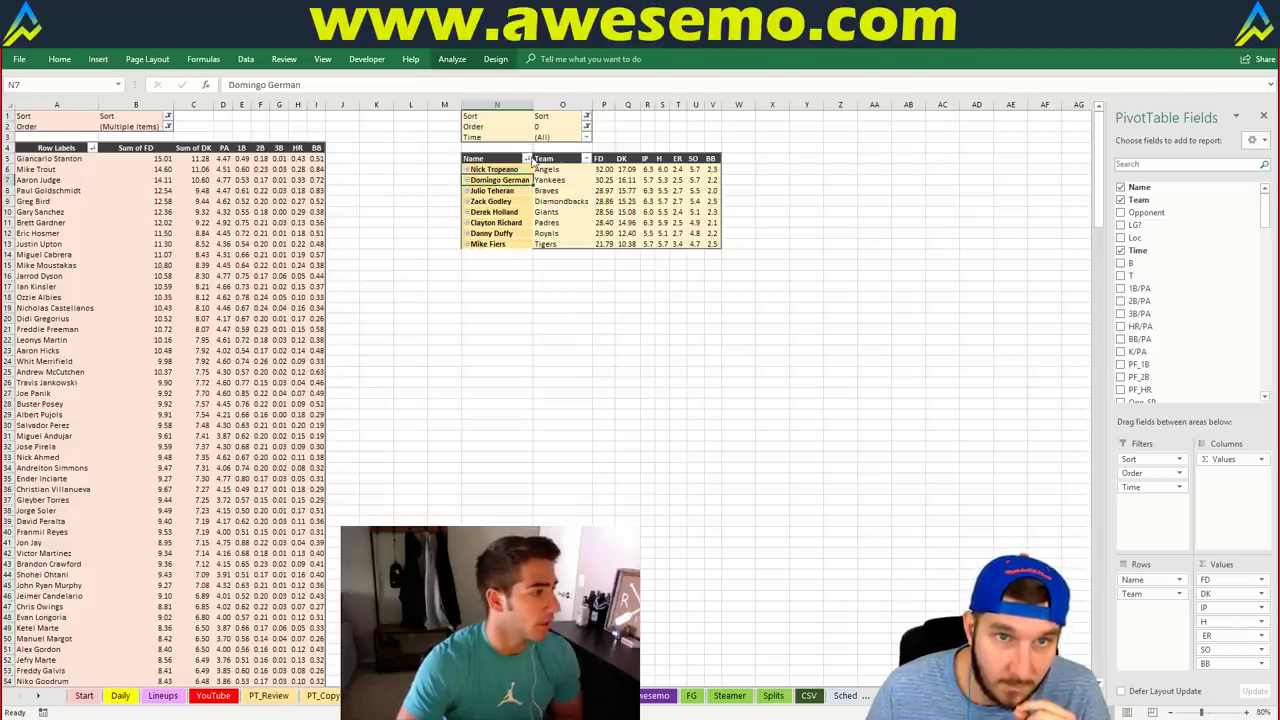
click(527, 159)
click(420, 208)
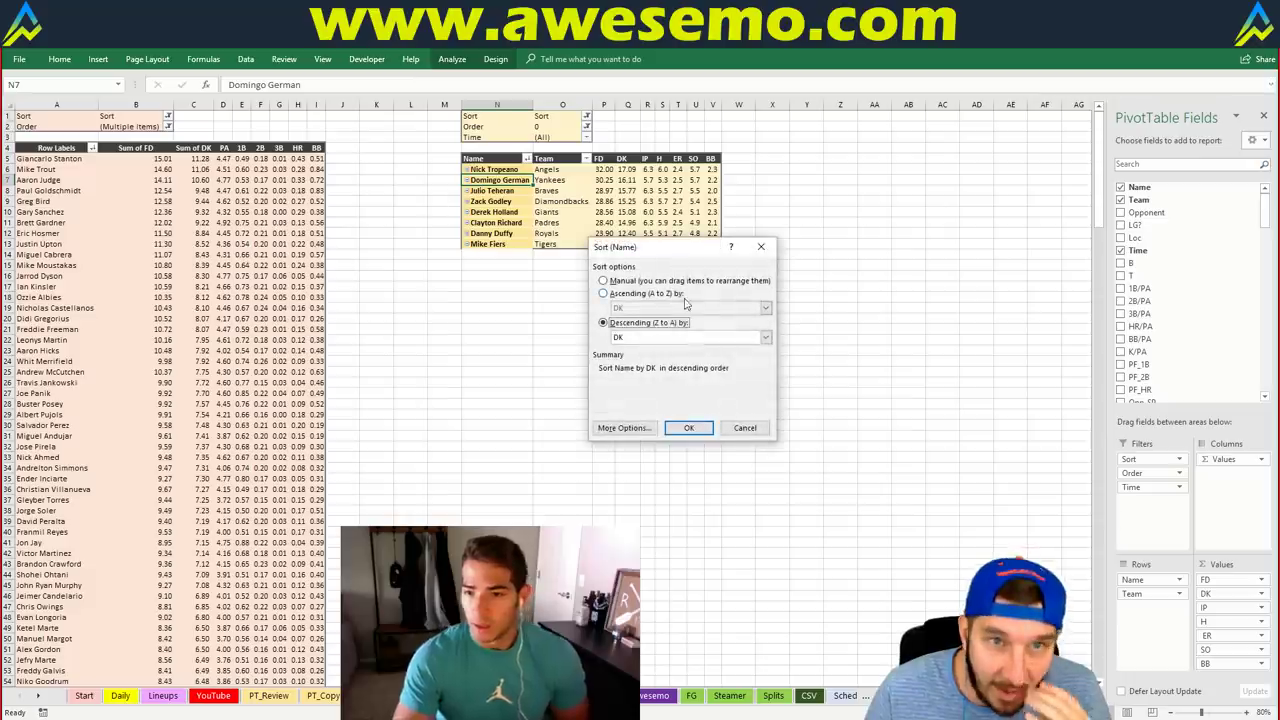
click(765, 337)
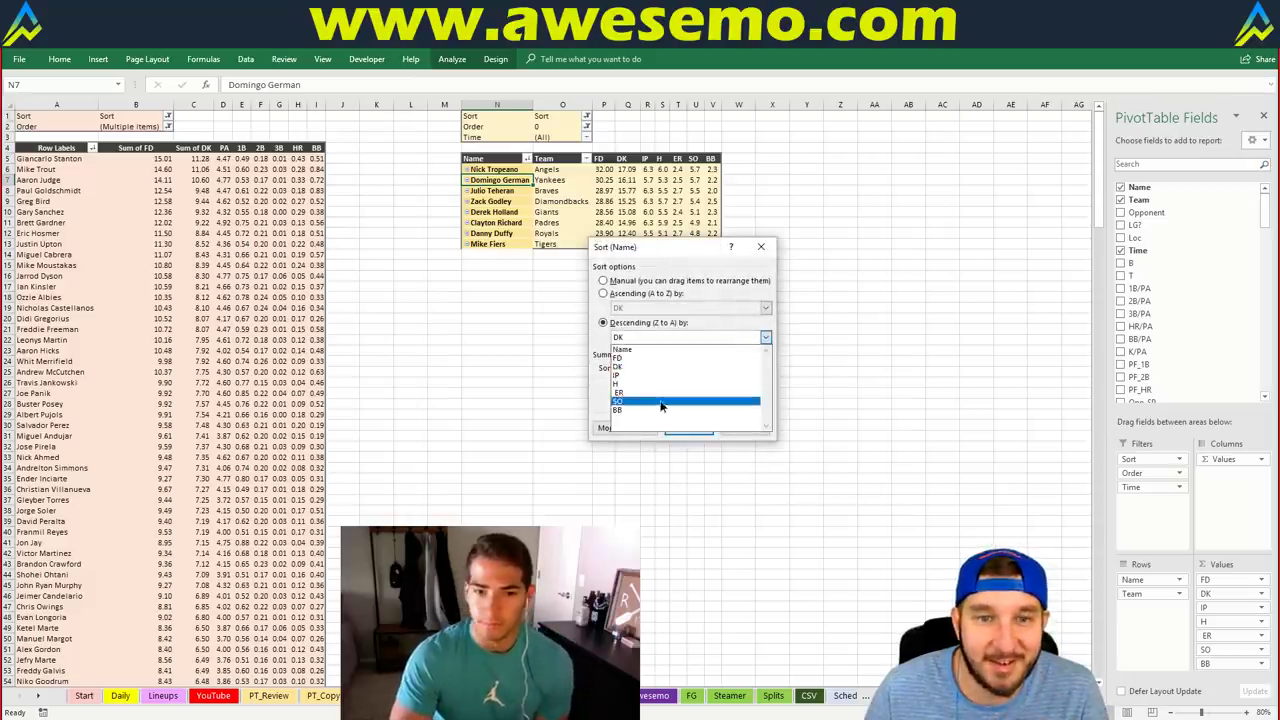
click(660, 402)
click(688, 428)
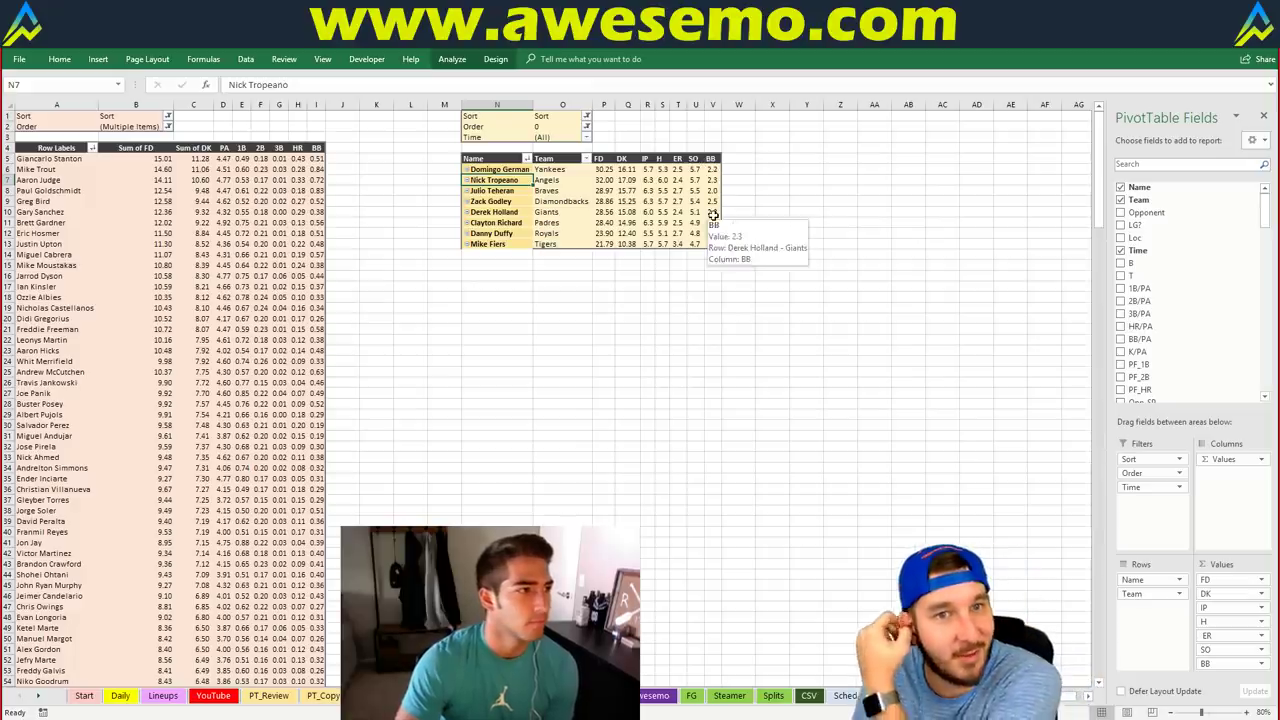
click(283, 697)
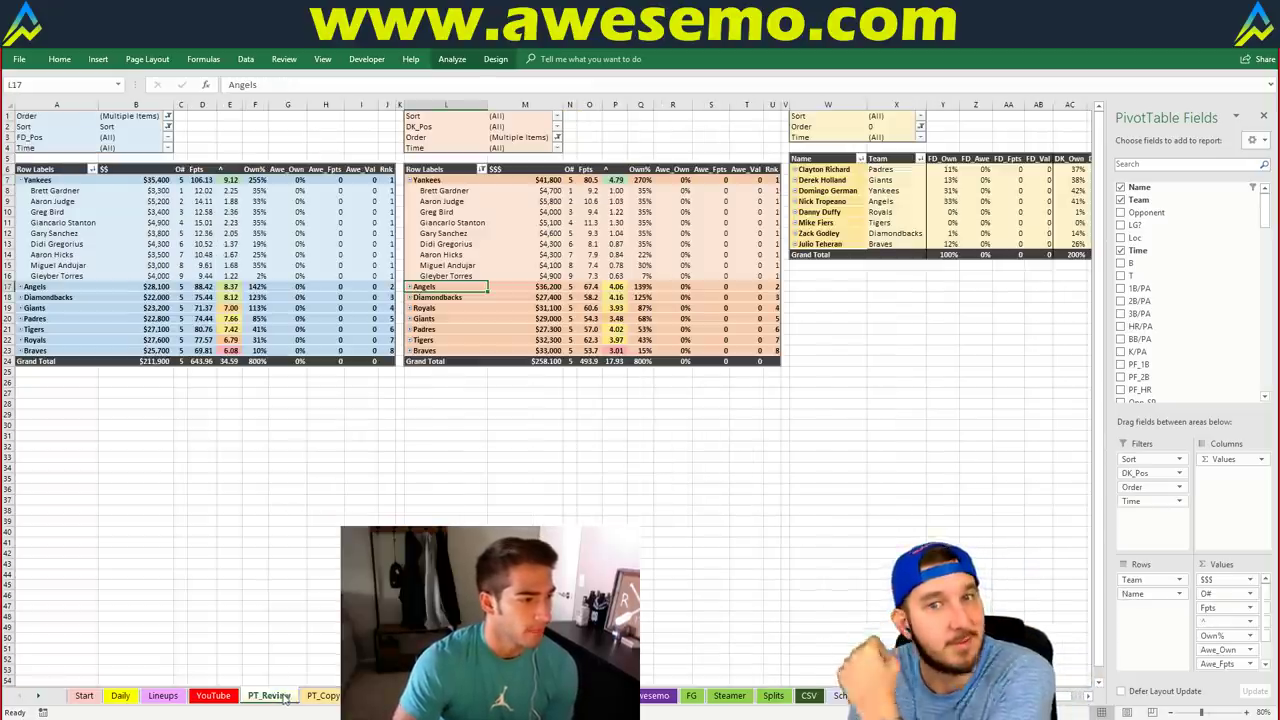
click(213, 696)
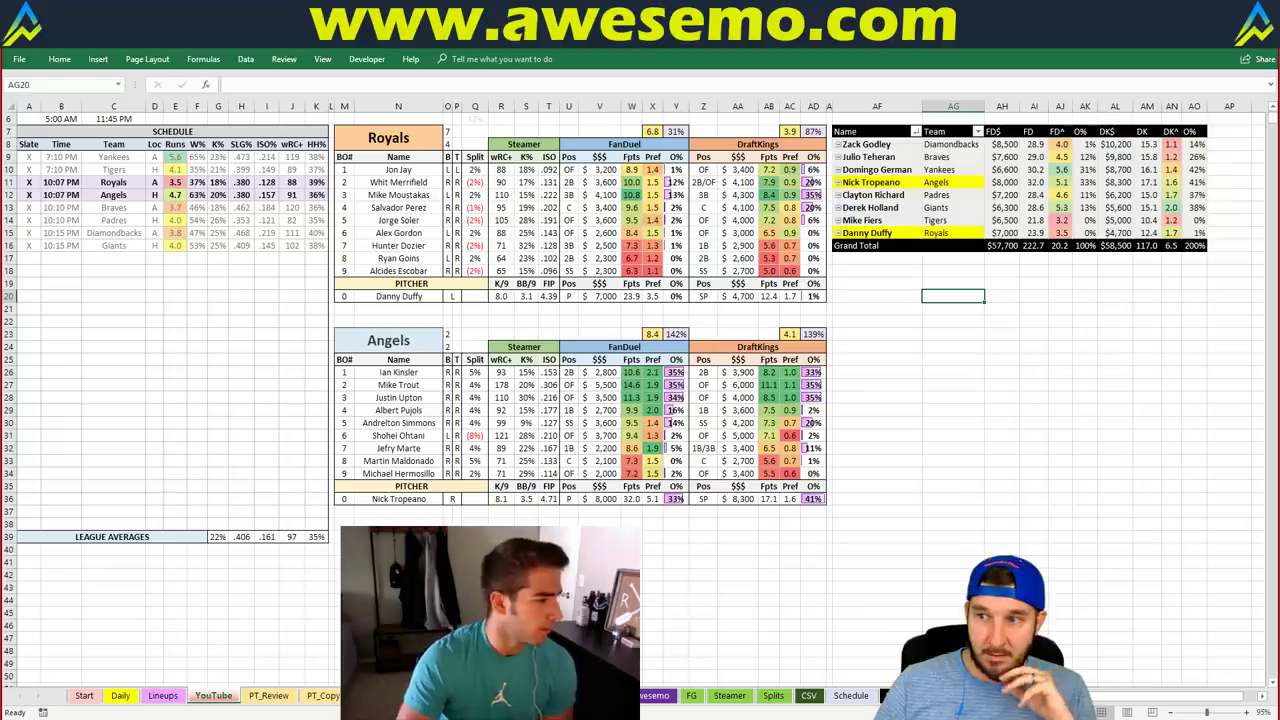
Switch to the browser, refresh the DraftKings NHL contest lobby, and return to the Excel workbook.
click(44, 712)
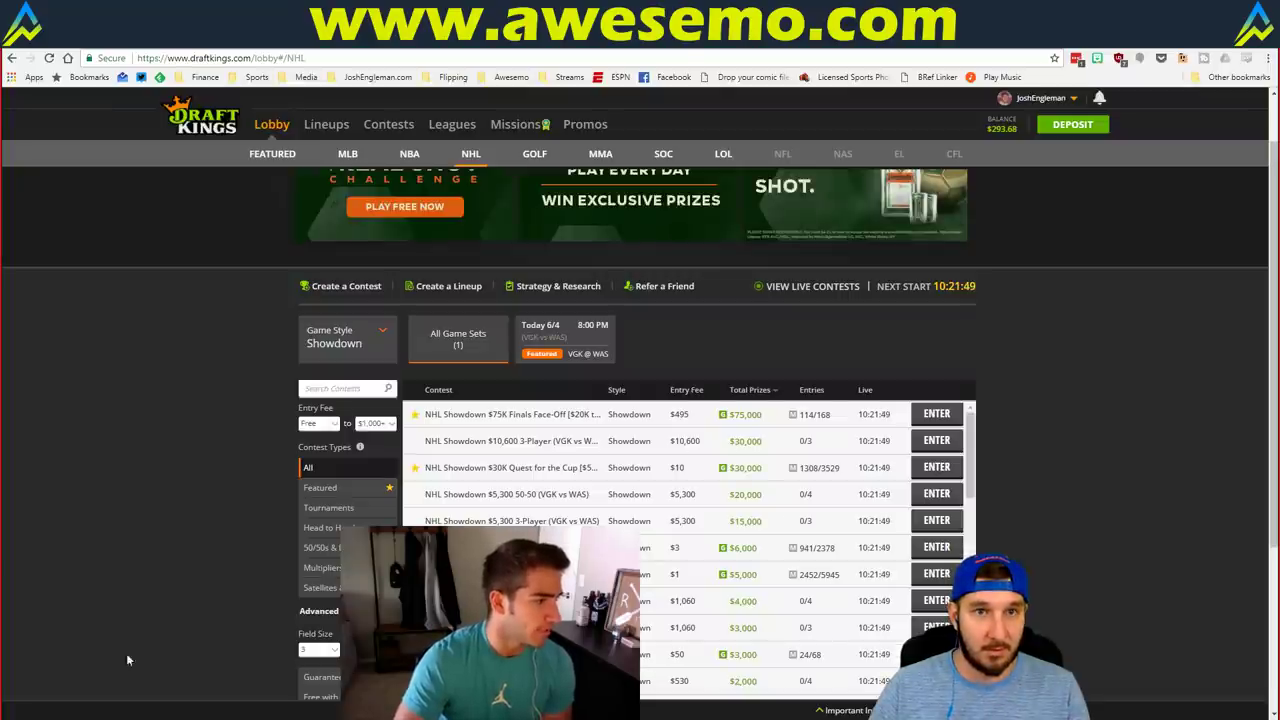
key(F5)
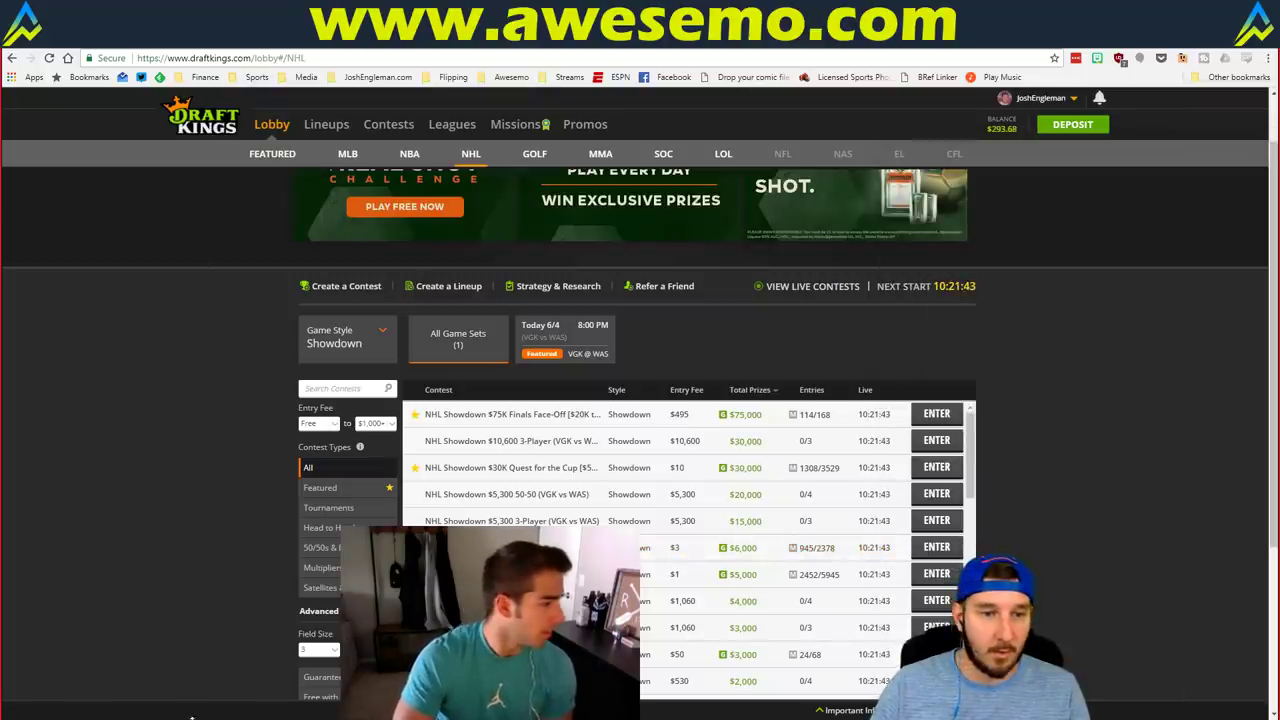
key(alt+Tab)
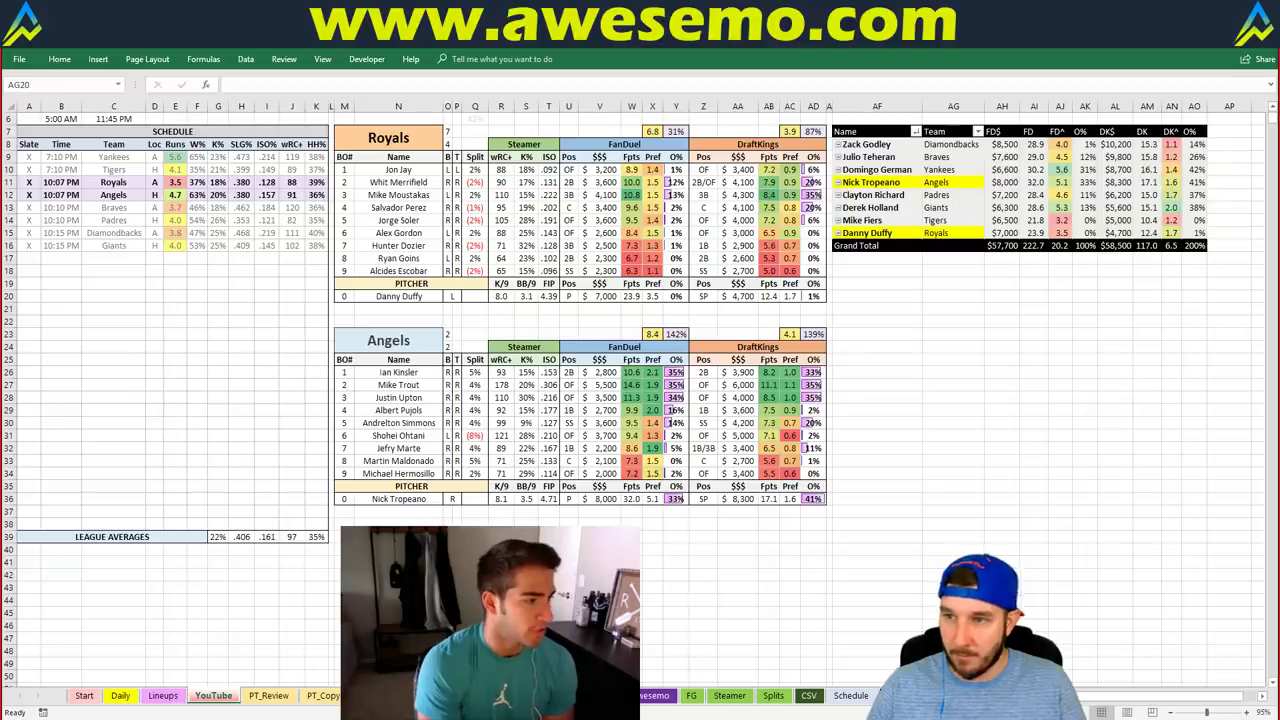
Set the team on the Lineups sheet to Angels and return to the YouTube sheet after checking PT_Review.
click(163, 695)
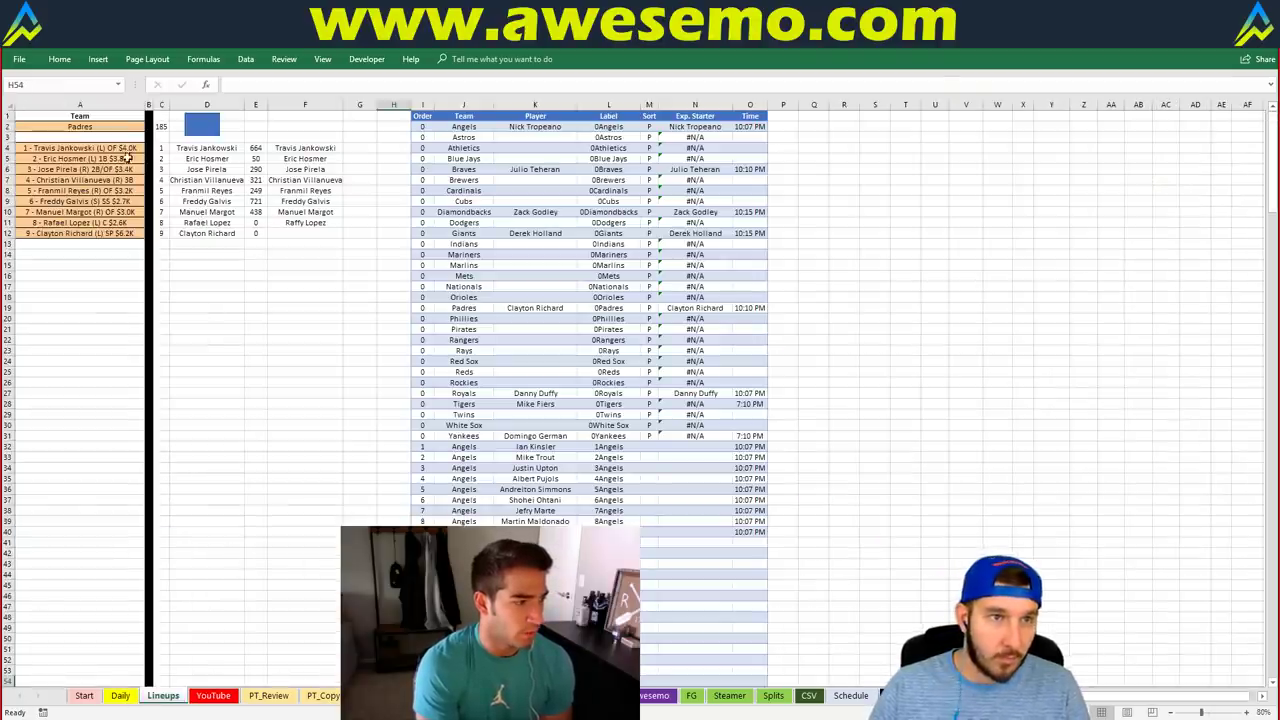
click(120, 127)
text(Angels)
key(Return)
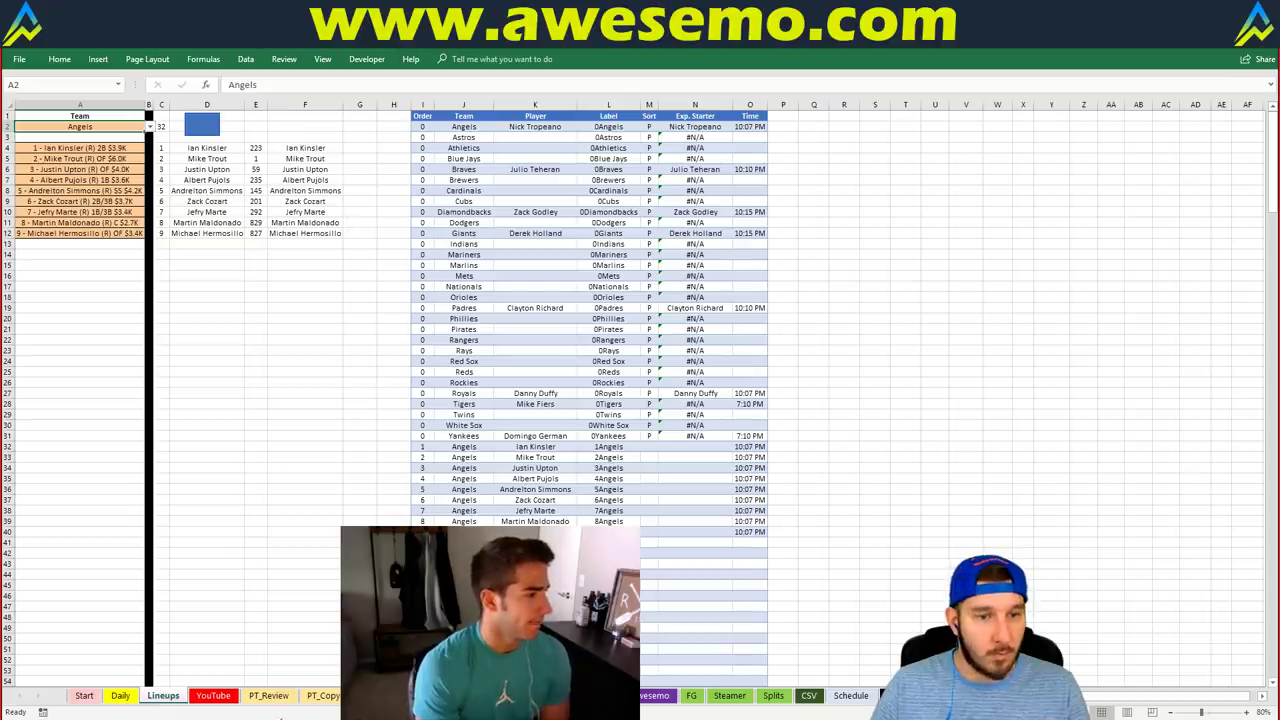
click(269, 695)
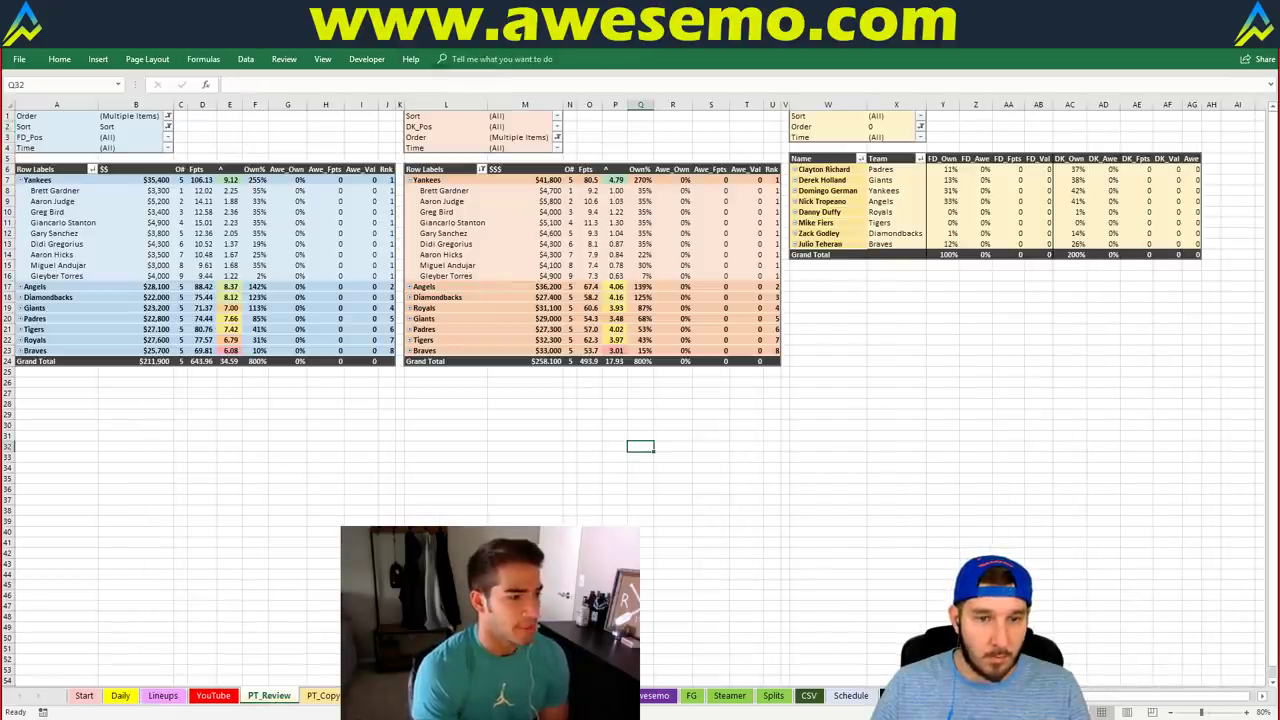
click(213, 695)
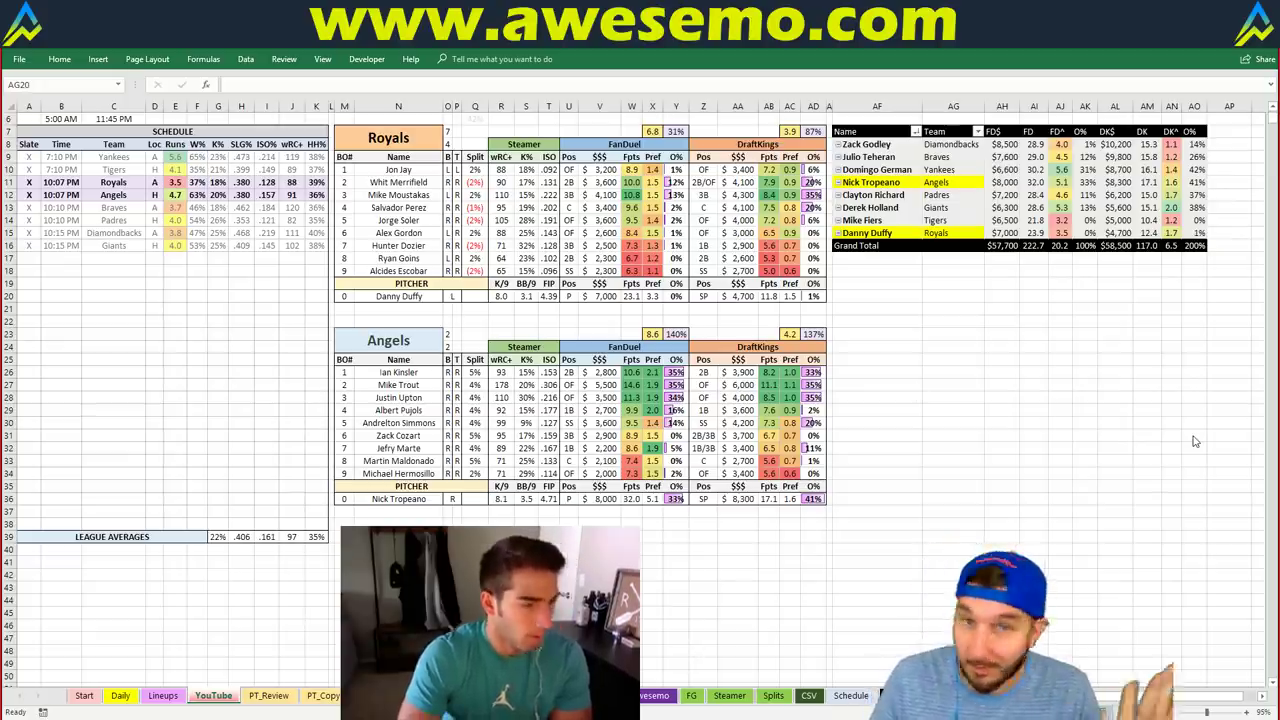
Try changing the first team of the matchup on the YouTube sheet to Braves and undo the change.
click(722, 336)
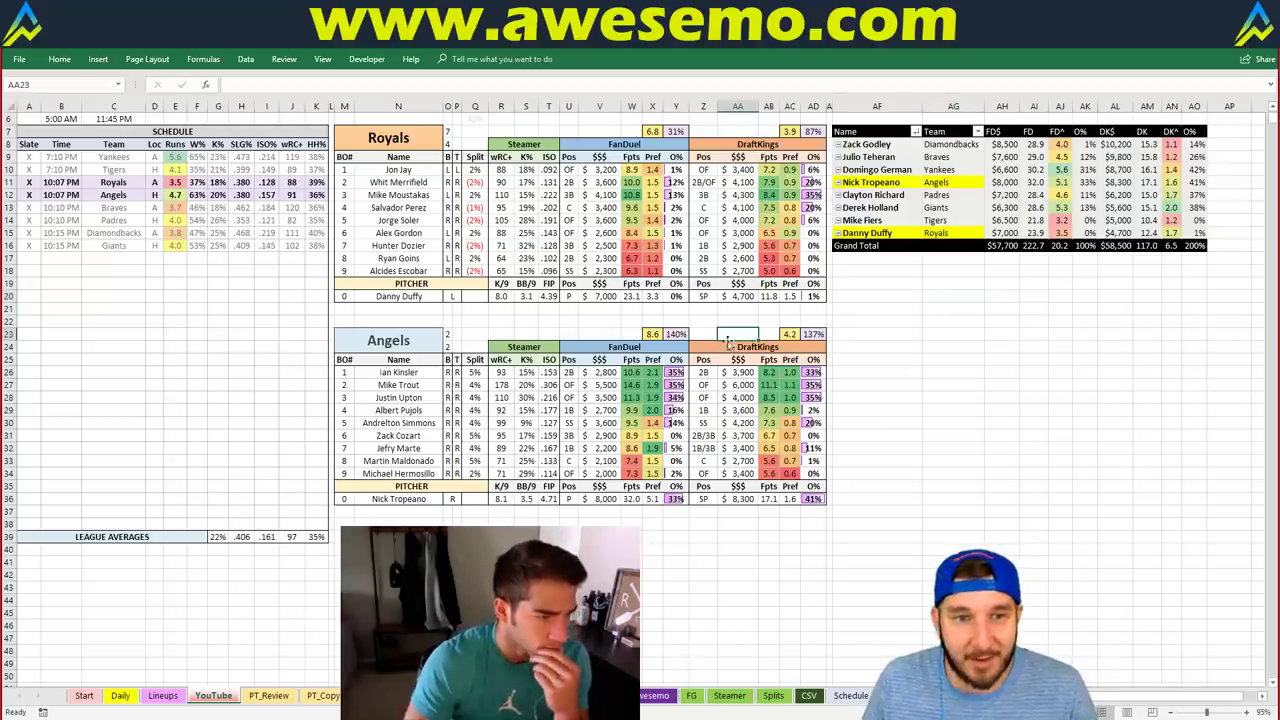
click(648, 322)
click(384, 137)
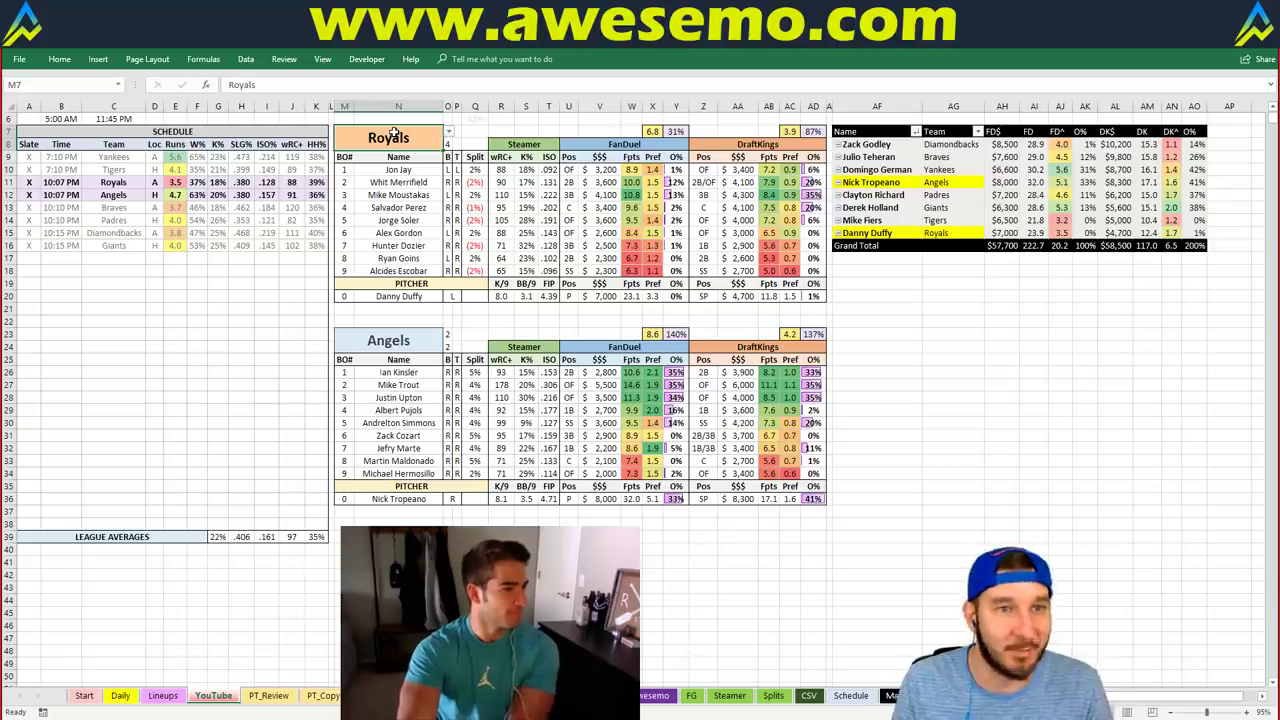
text(Braves)
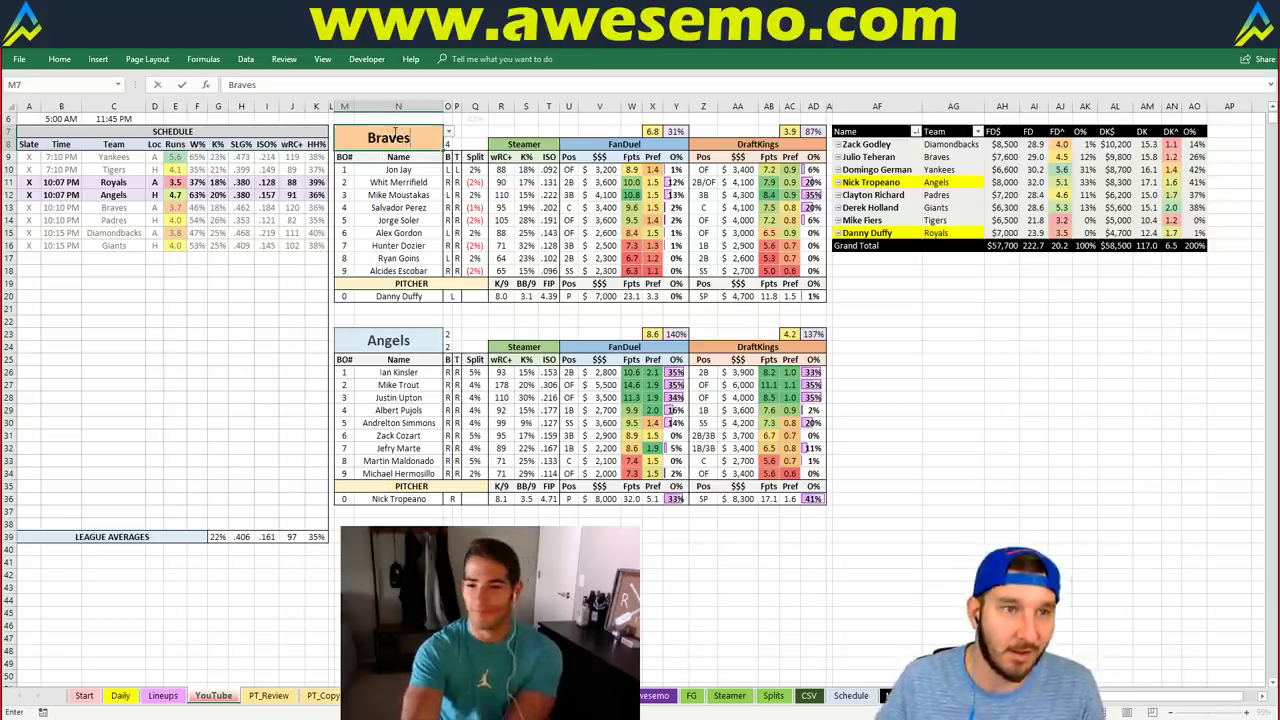
key(Return)
key(ctrl+z)
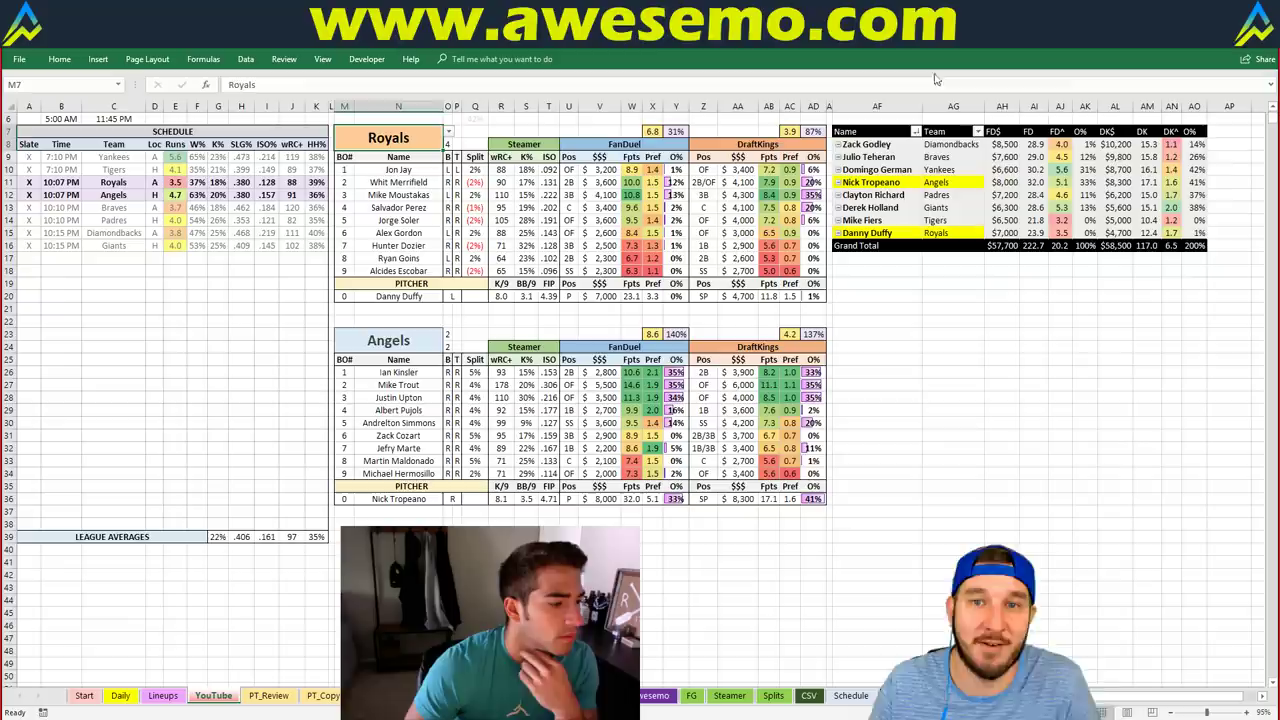
click(905, 282)
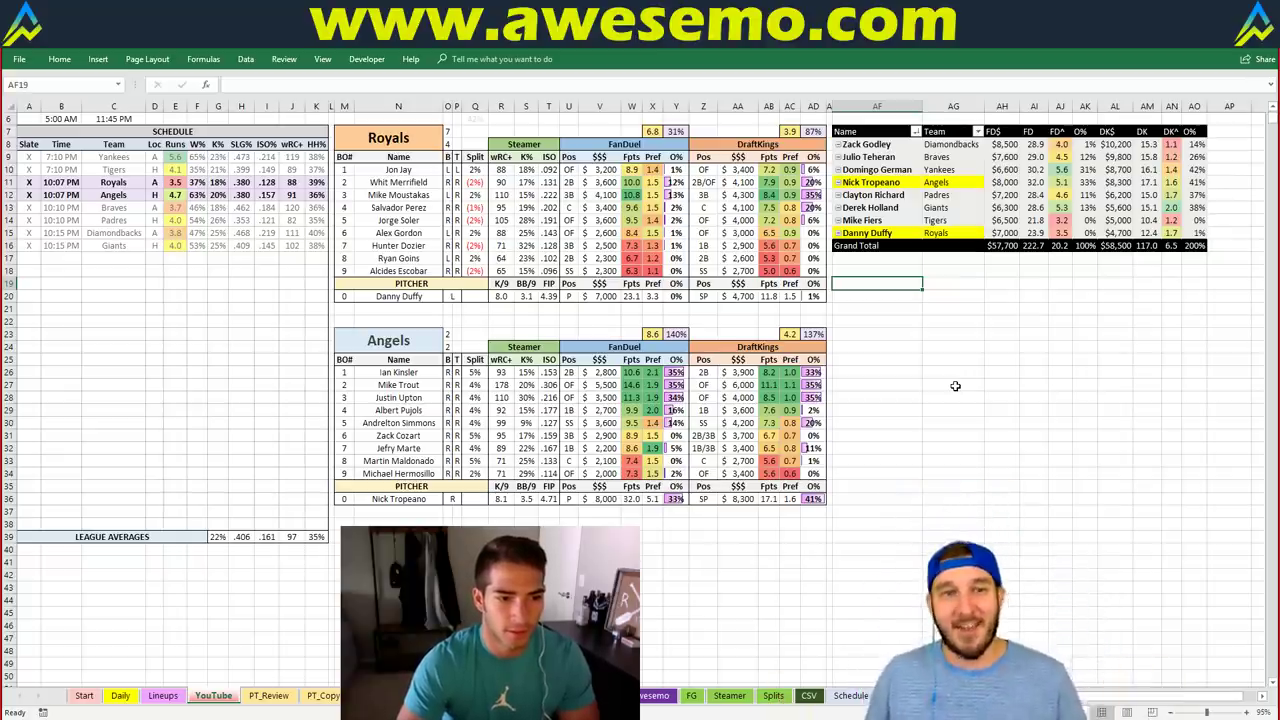
click(856, 271)
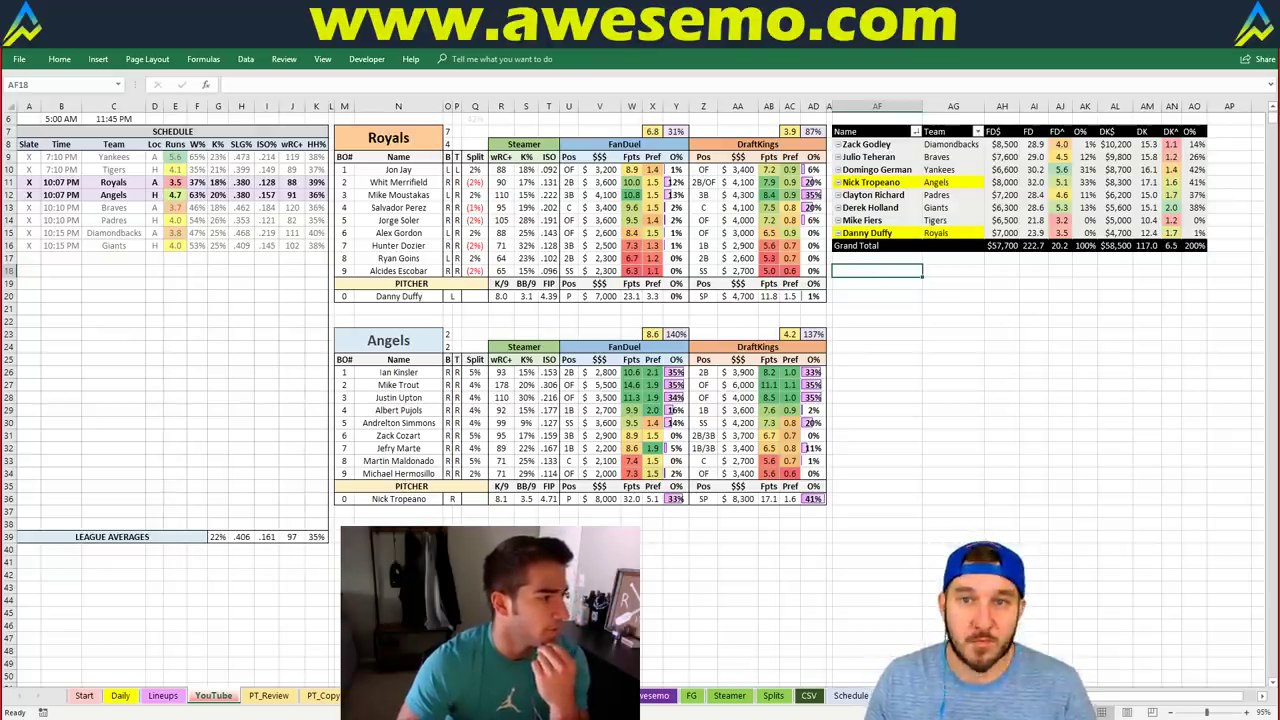
click(908, 306)
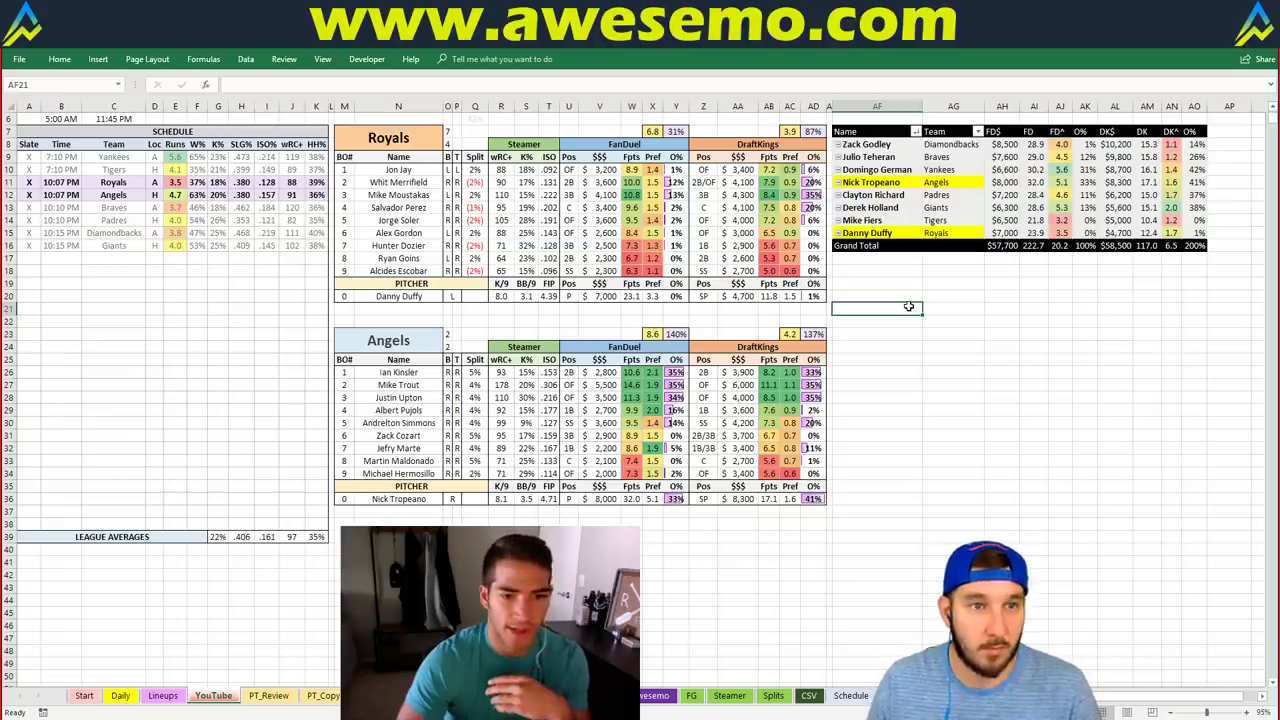
click(938, 256)
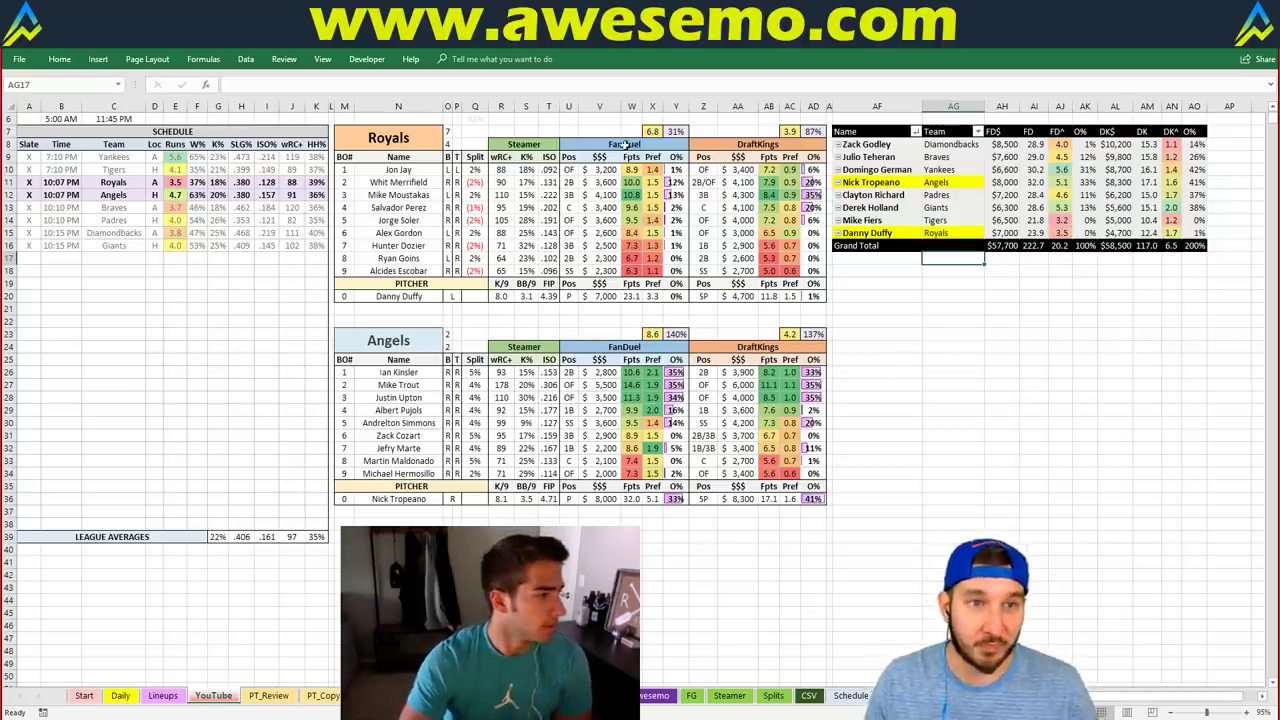
Set the first team of the matchup on the YouTube sheet to Braves.
click(406, 133)
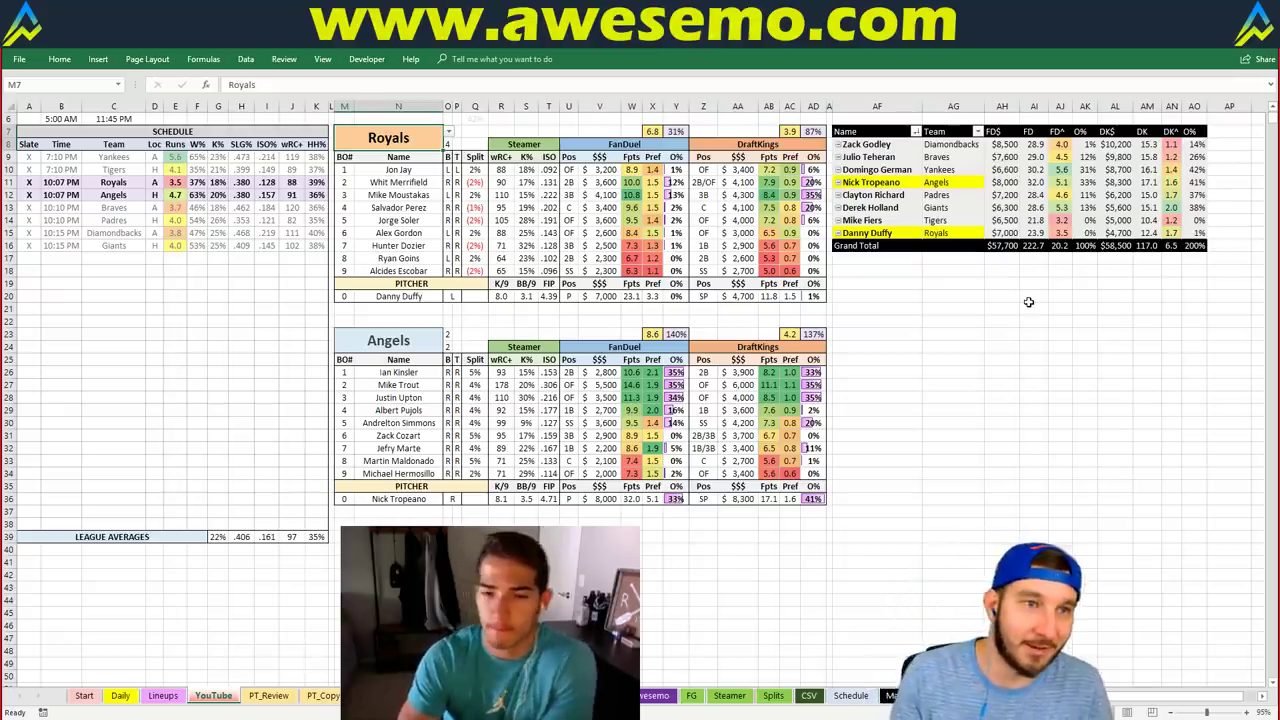
text(Braves)
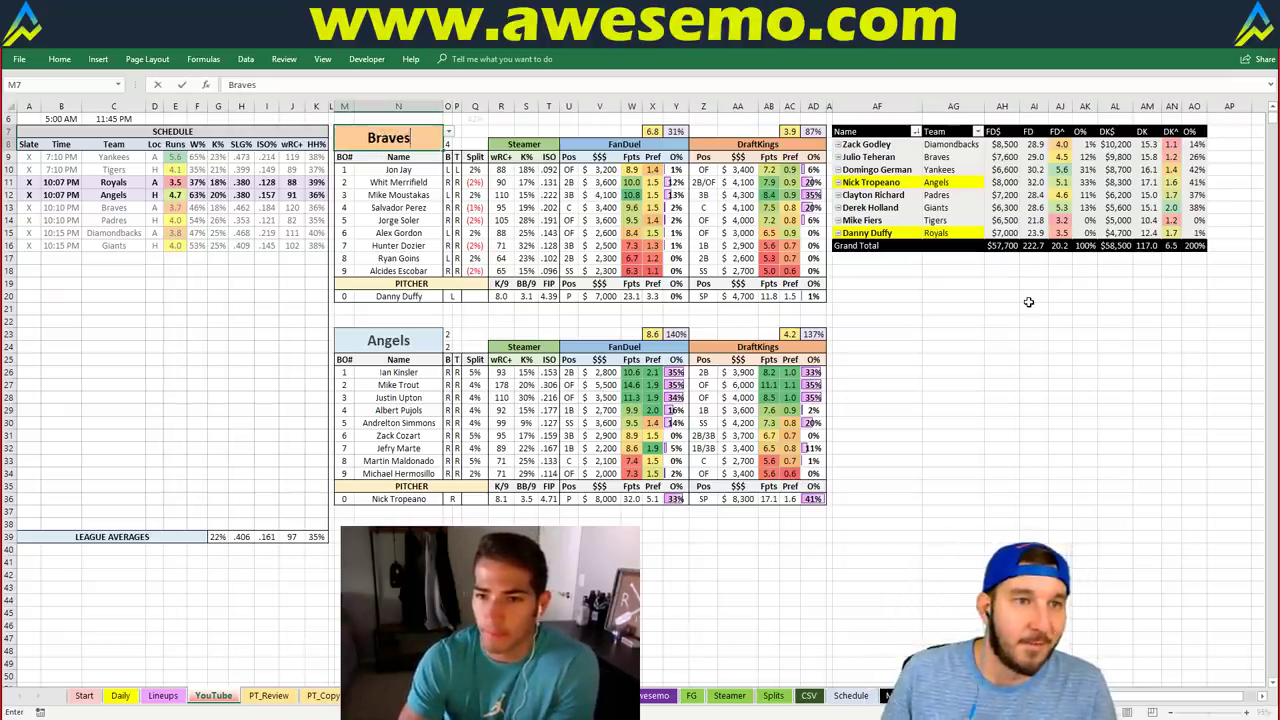
key(Return)
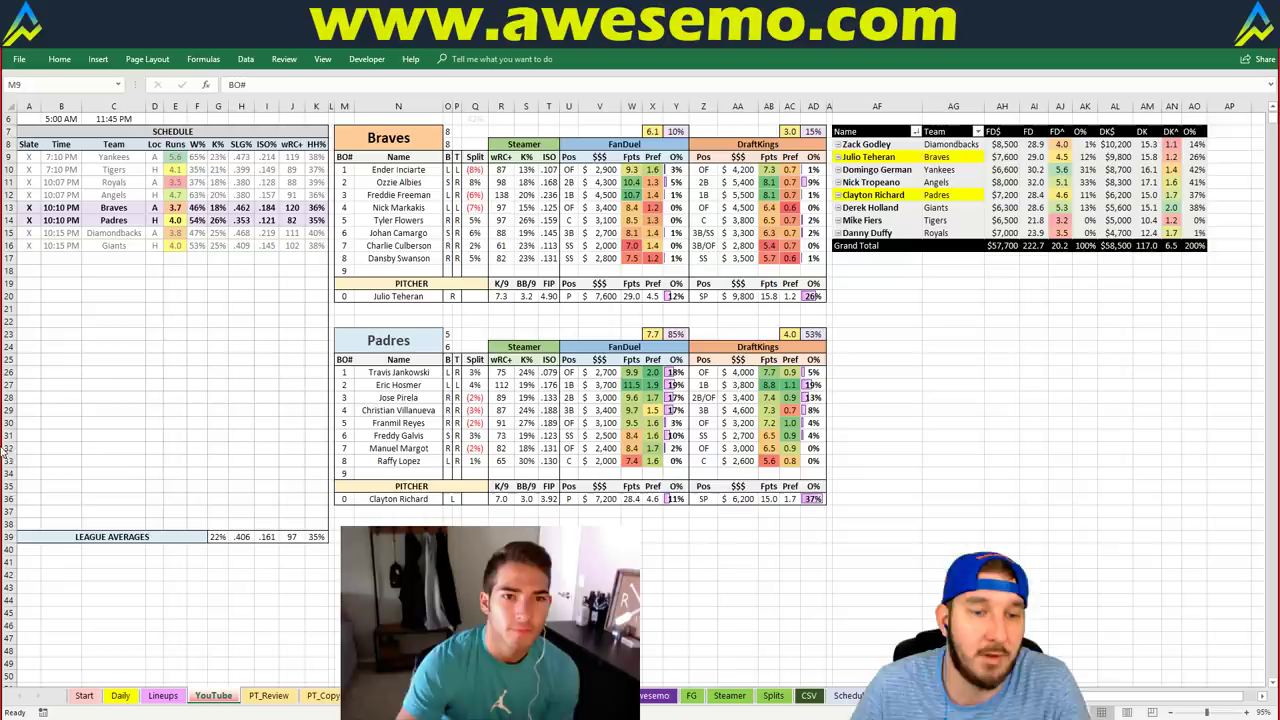
Go to the PT_Copy sheet, switch to the browser, and open FantasyCruncher's projection upload table for DraftKings MLB.
click(322, 695)
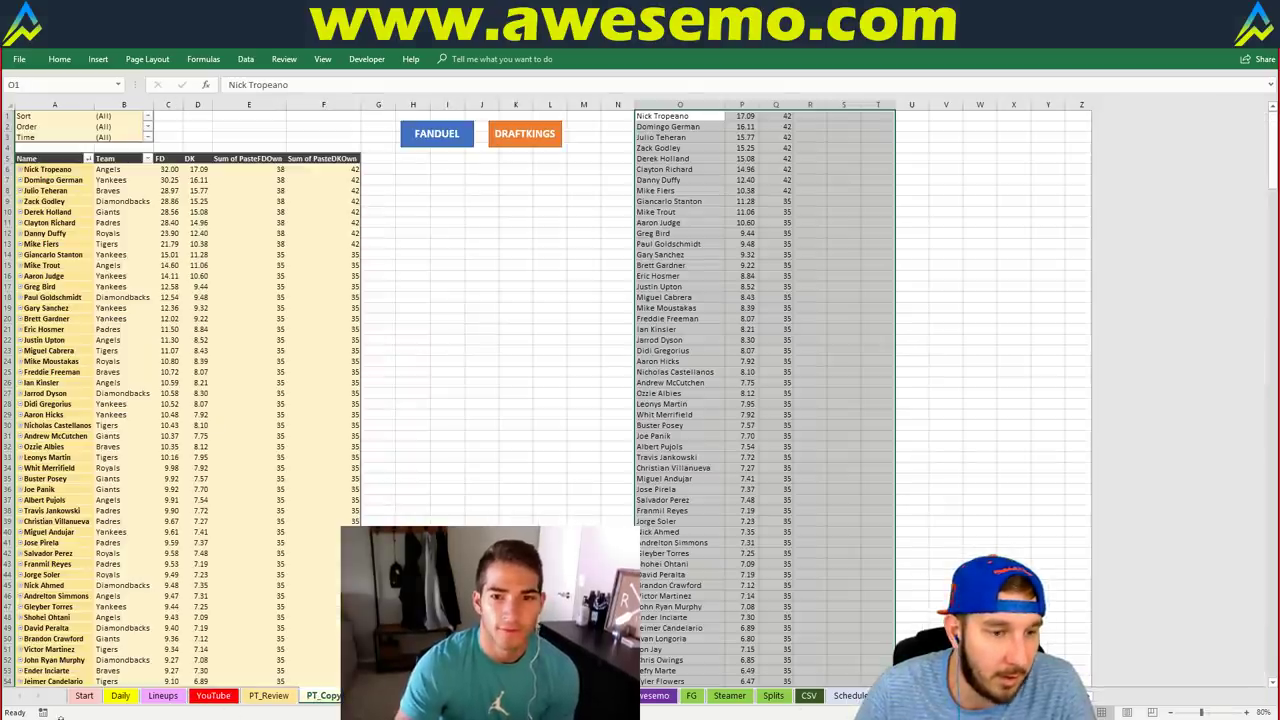
click(60, 672)
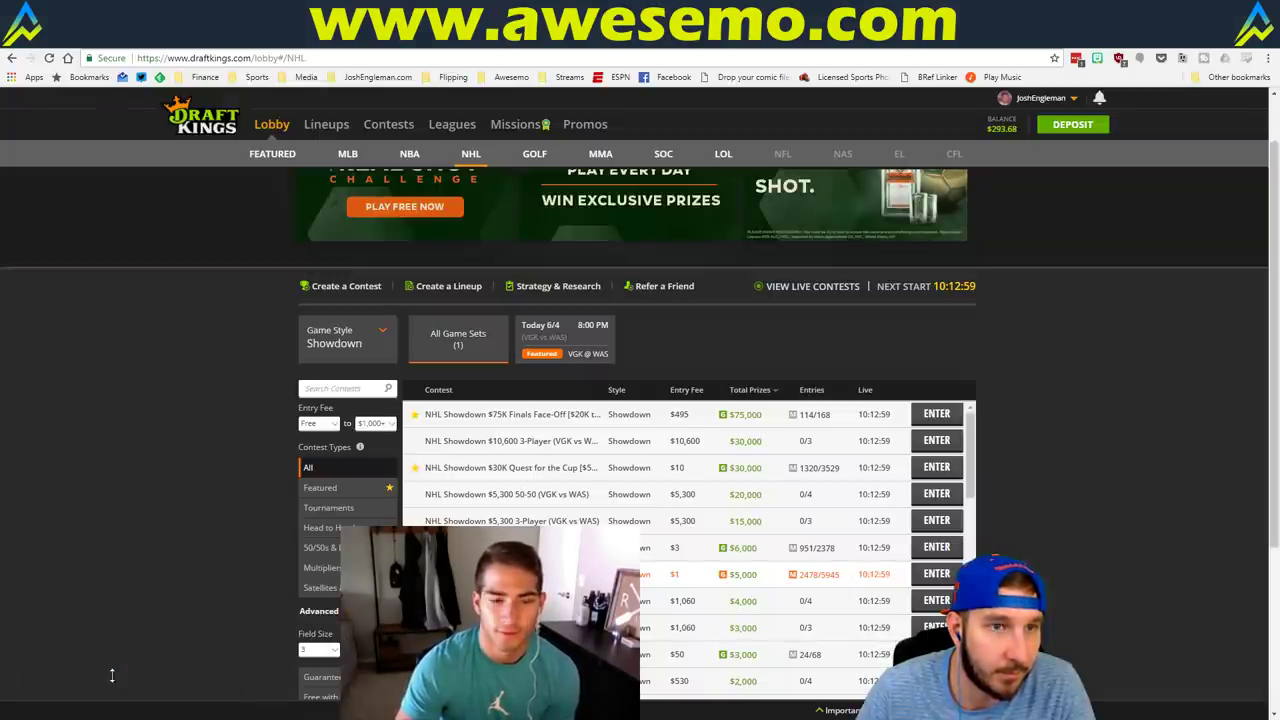
key(ctrl+Tab)
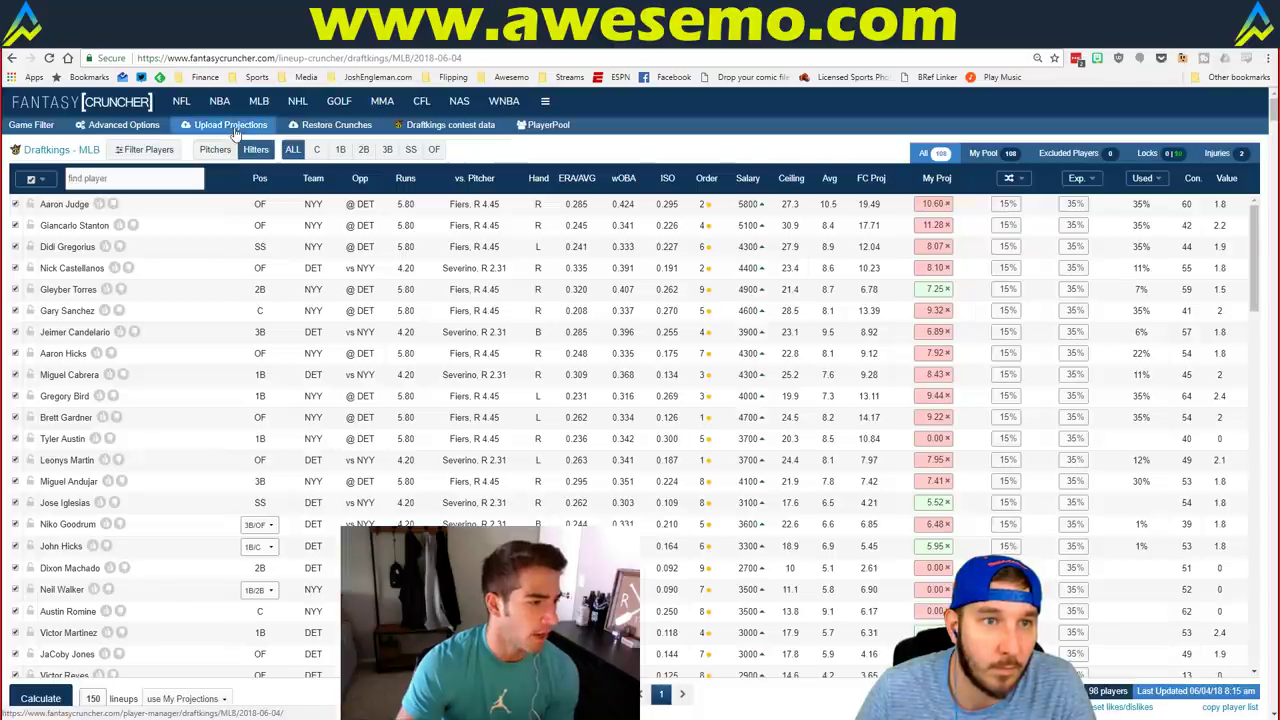
click(232, 126)
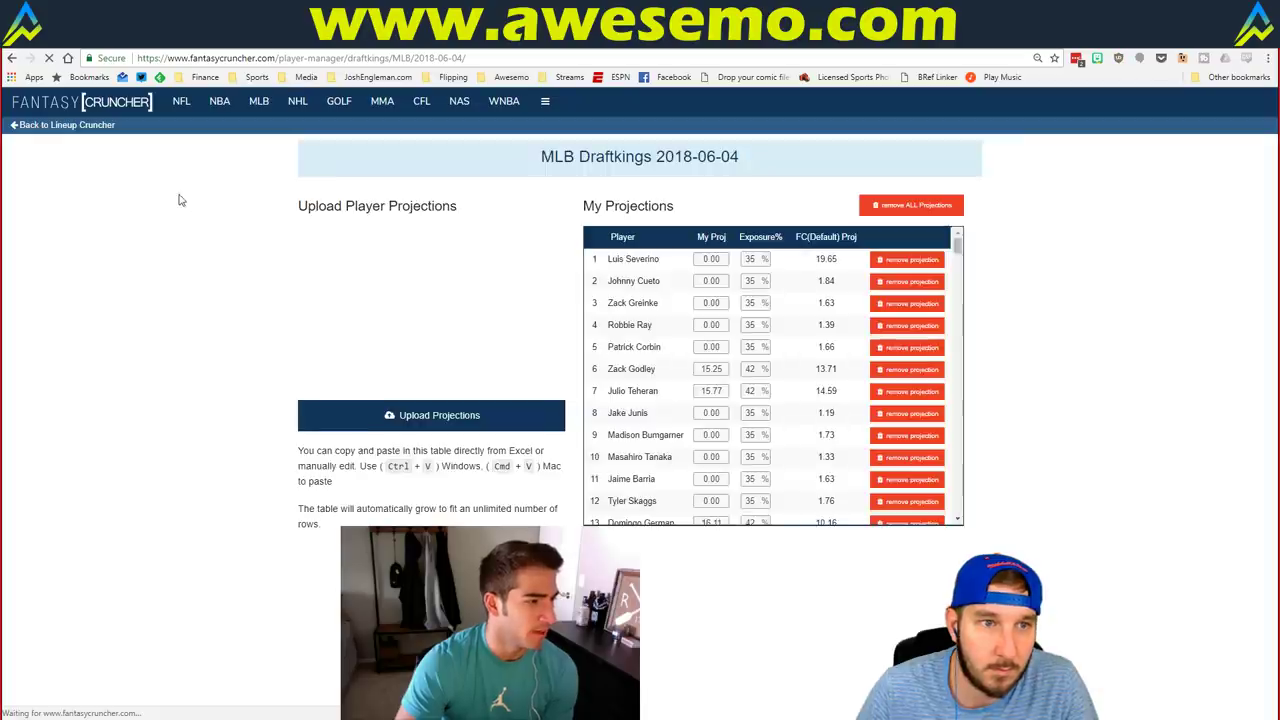
click(399, 250)
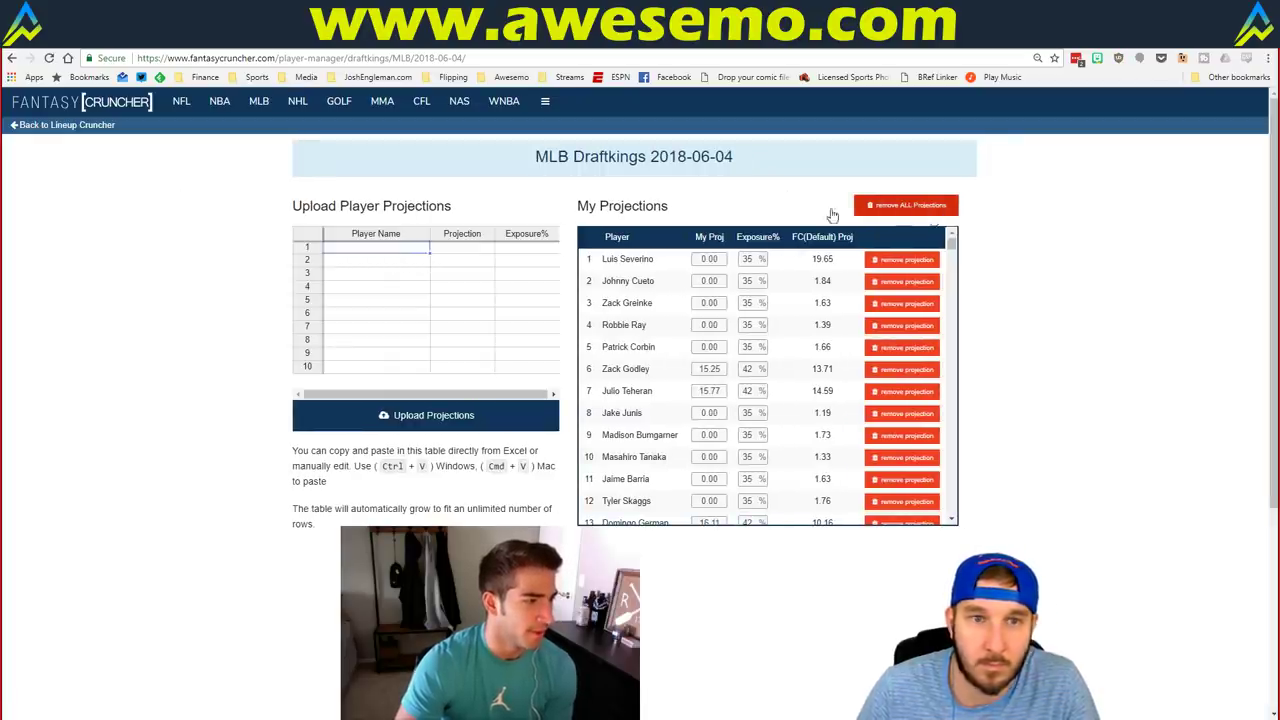
Copy the DraftKings projections from the Excel PT_Copy sheet and paste them into FantasyCruncher's player projections upload table.
key(alt+Tab)
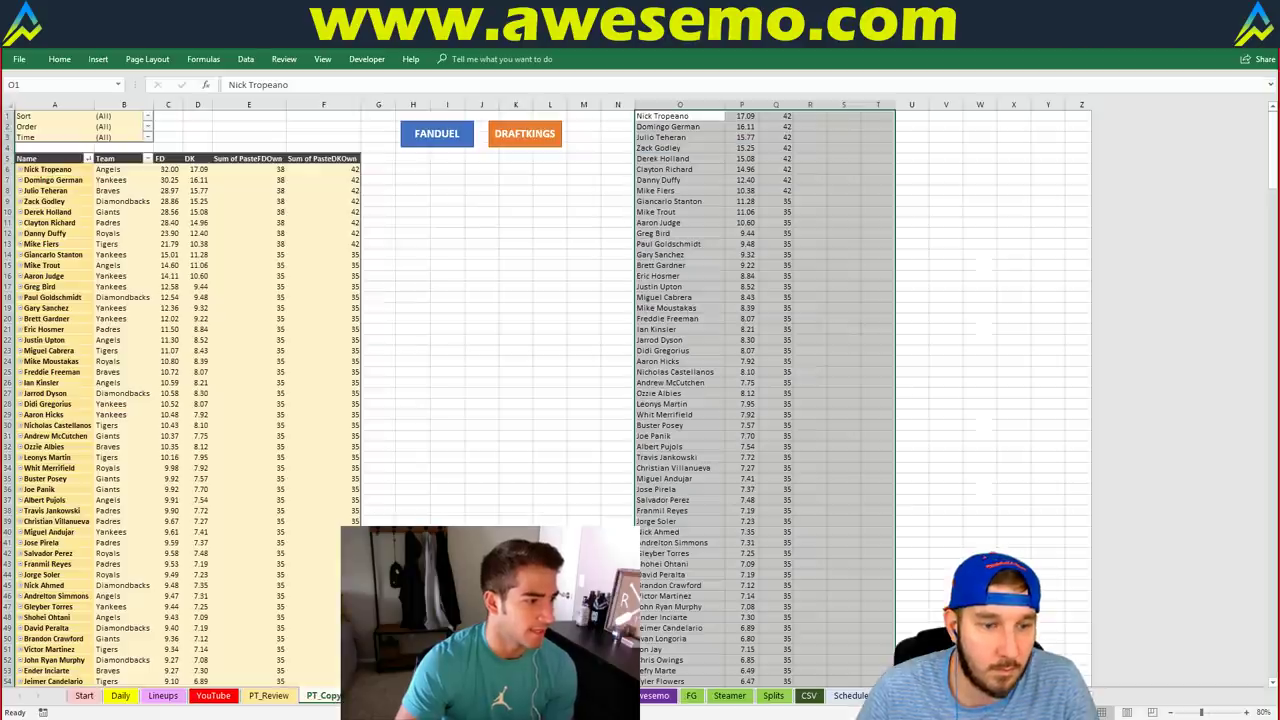
click(505, 133)
key(alt+Tab)
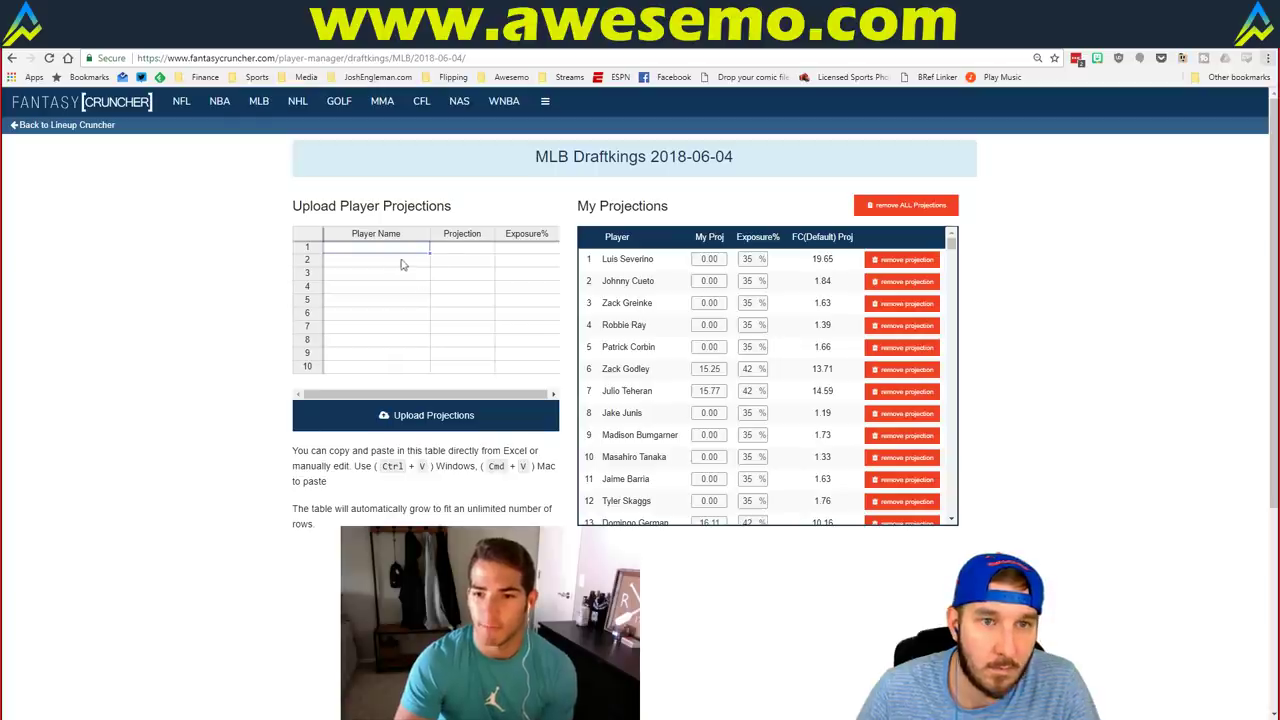
click(388, 287)
key(ctrl+v)
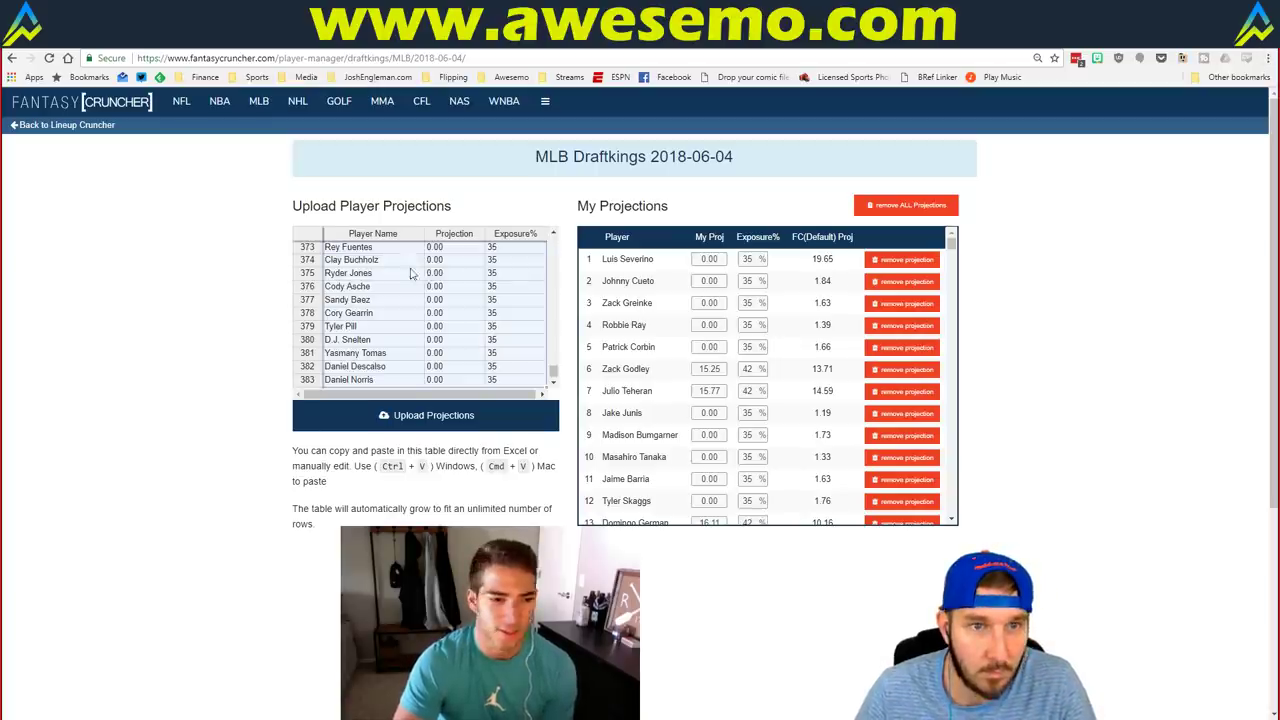
Upload the pasted player projections, dismiss the player error message, and return to the Lineup Cruncher.
click(468, 420)
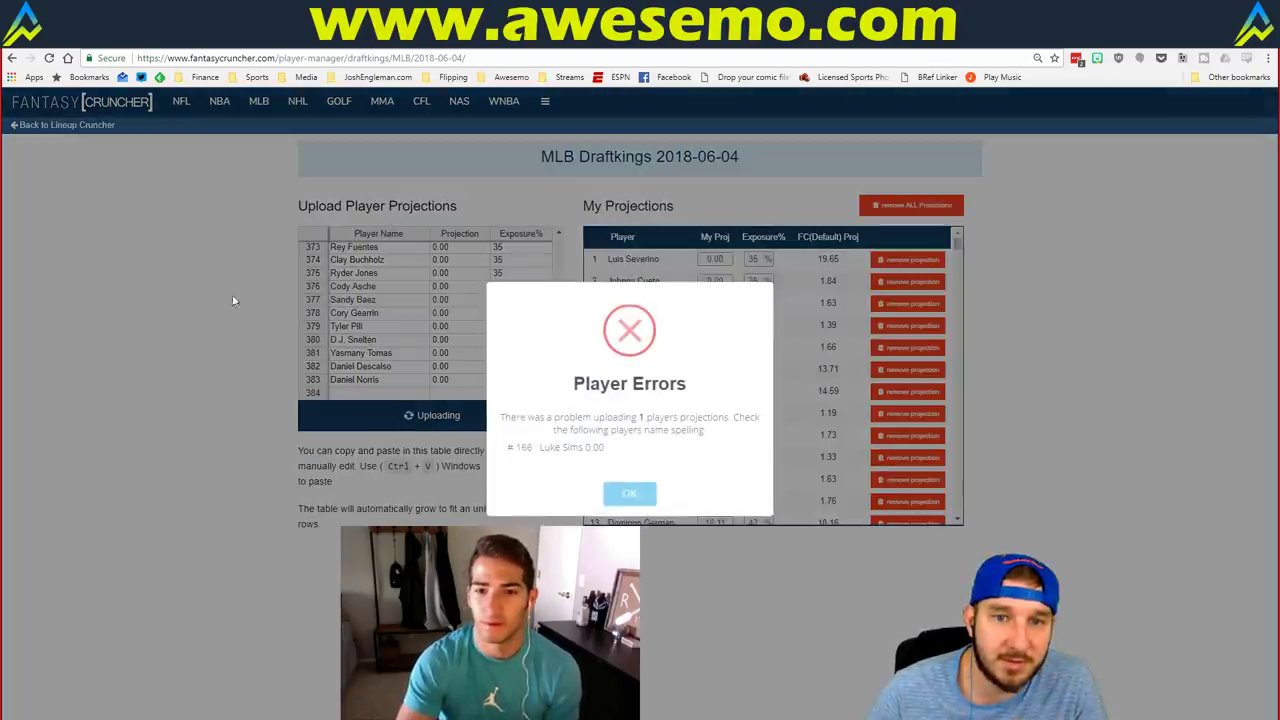
click(250, 215)
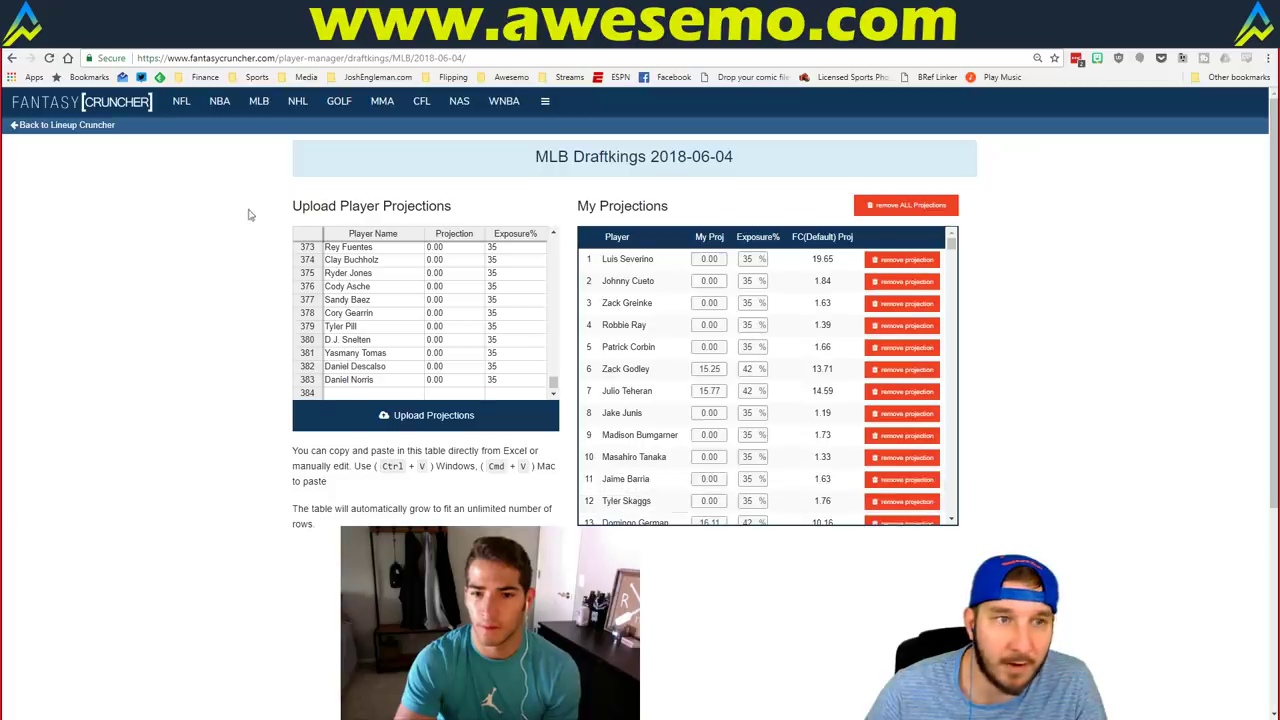
click(57, 130)
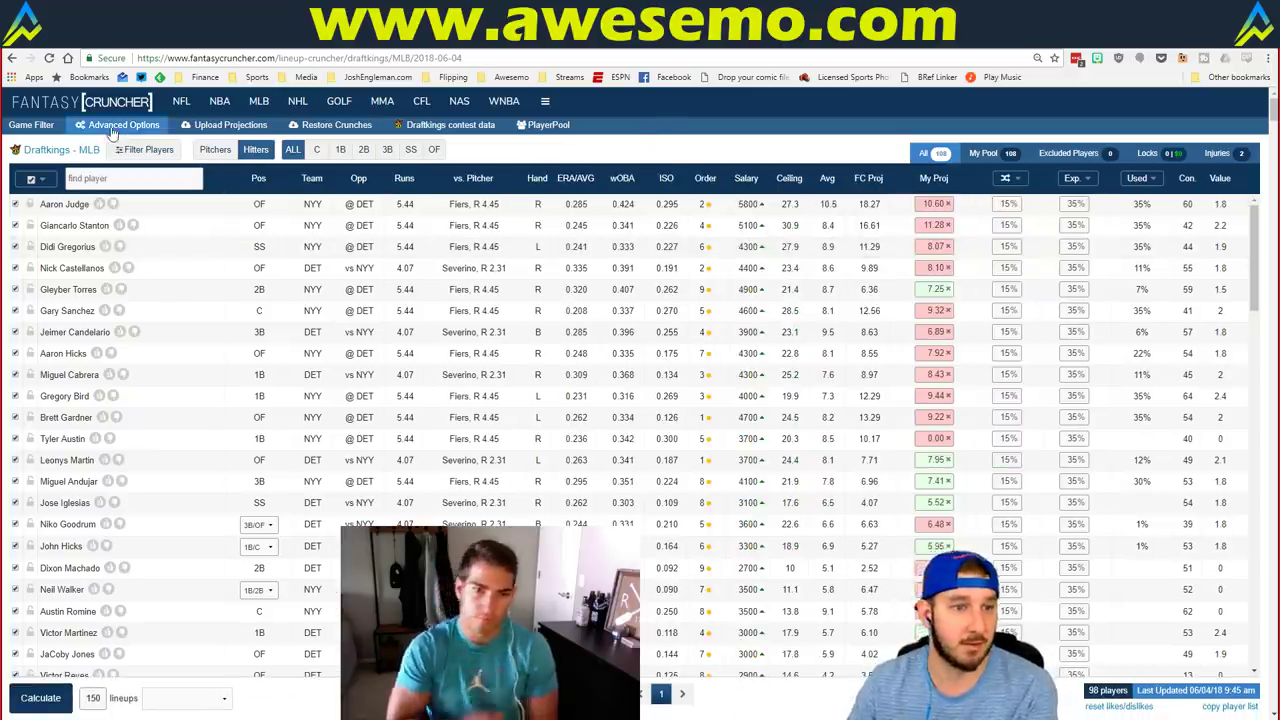
Show only the pitchers and set the exposure of Mike Fiers and Danny Duffy to 6%.
click(215, 149)
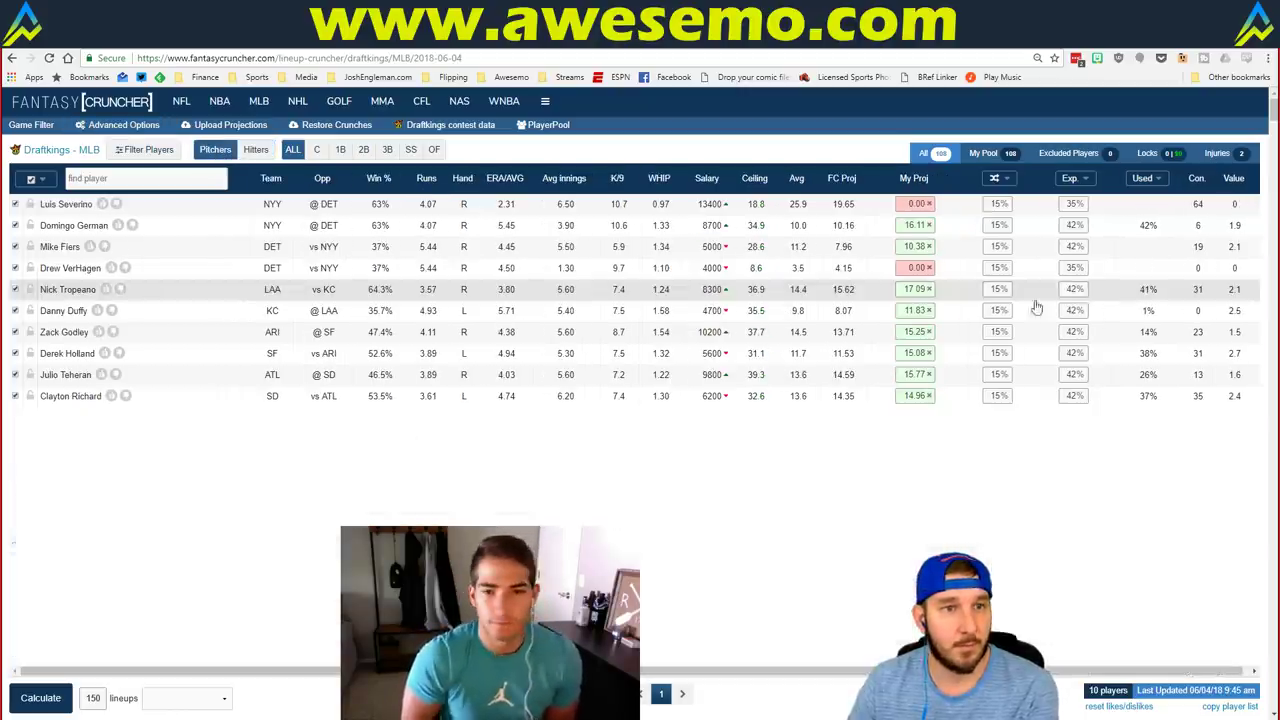
click(1072, 247)
text(6)
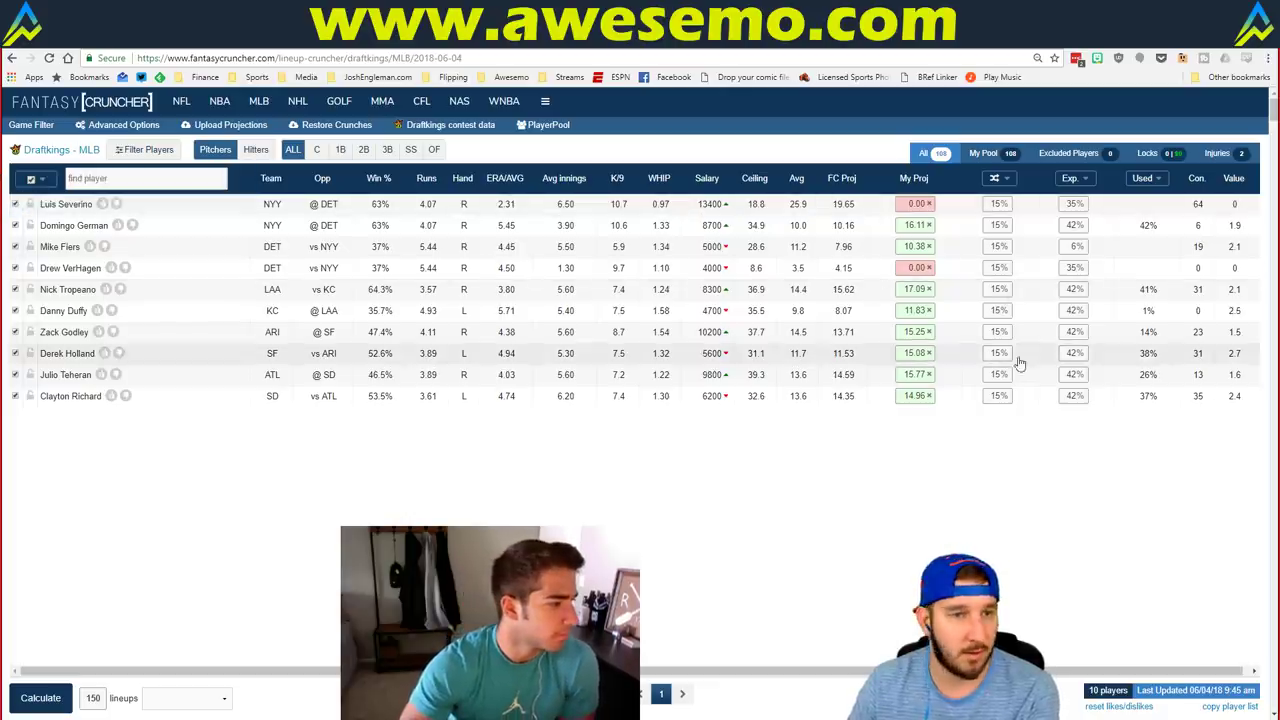
click(1074, 310)
text(6)
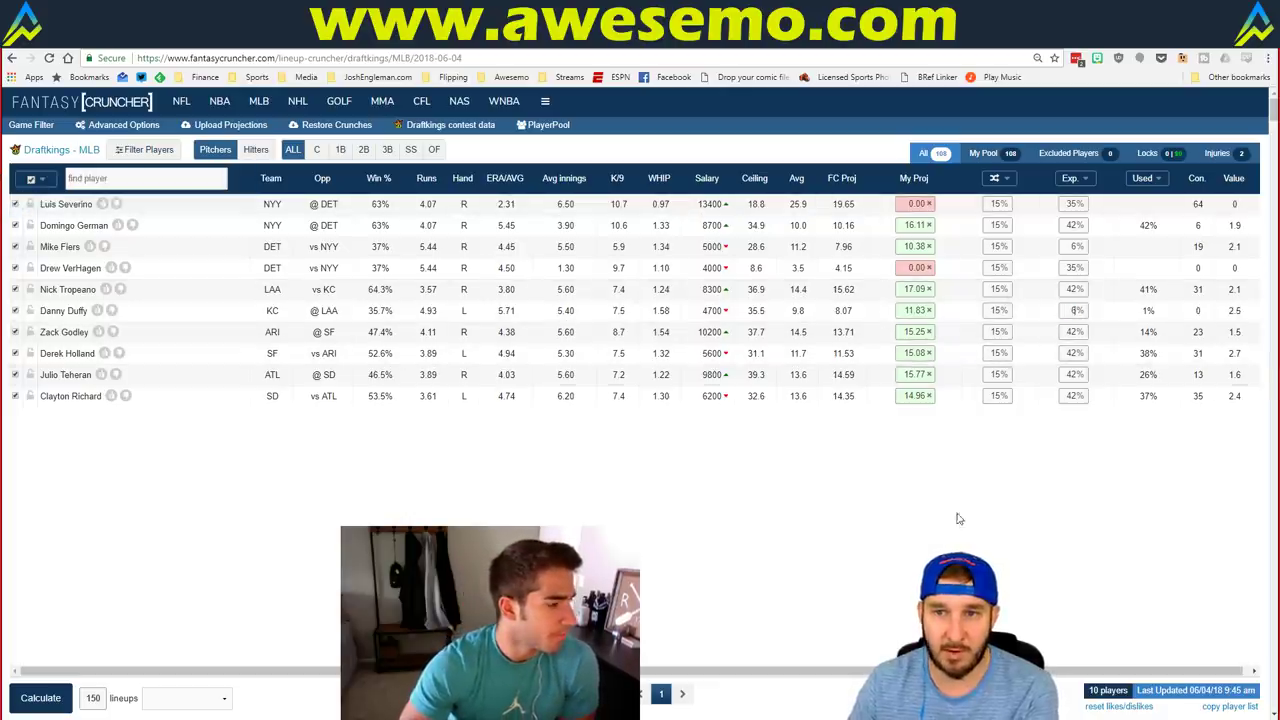
Mark Danny Duffy and Mike Fiers as liked and calculate 150 lineups using My Projections.
click(97, 310)
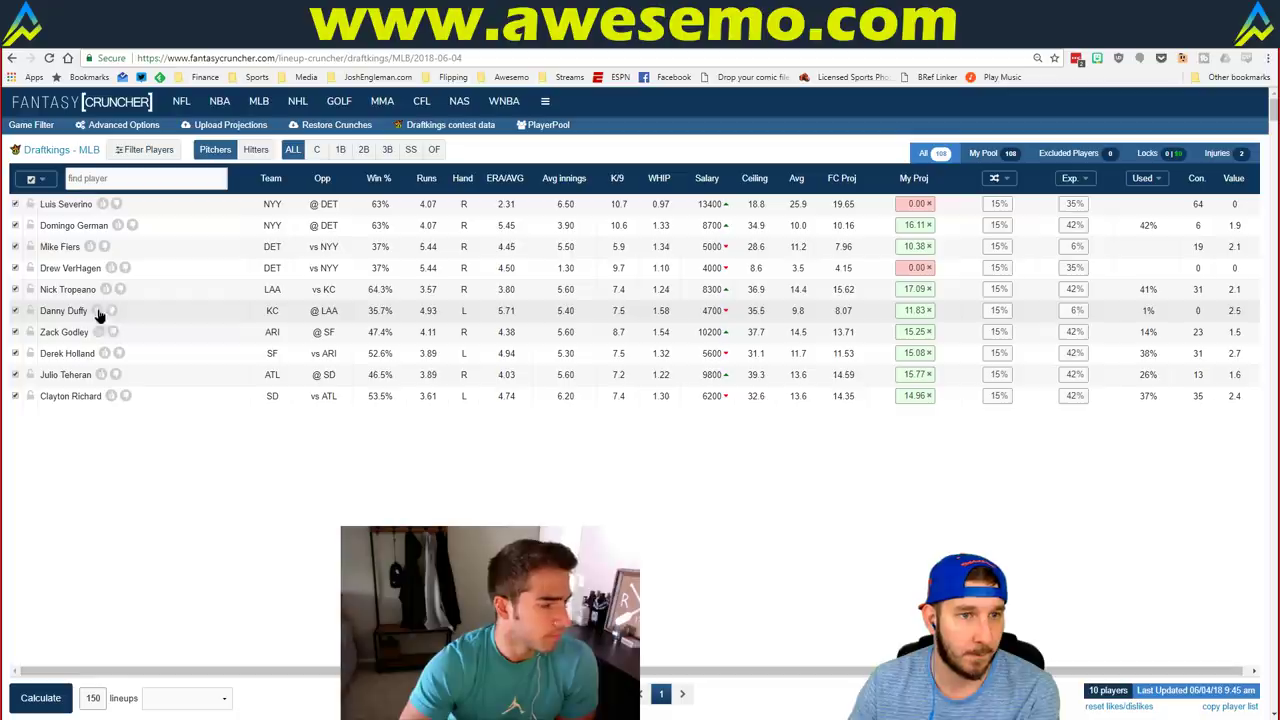
click(89, 247)
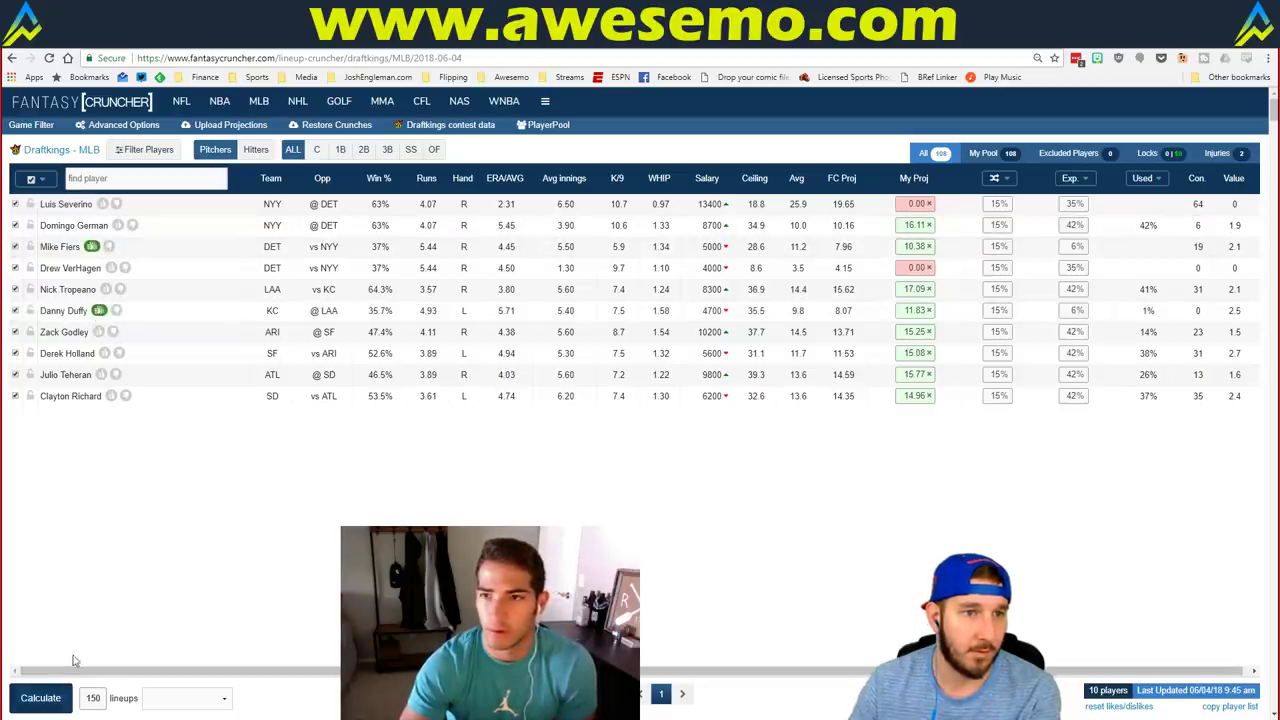
click(167, 702)
click(170, 660)
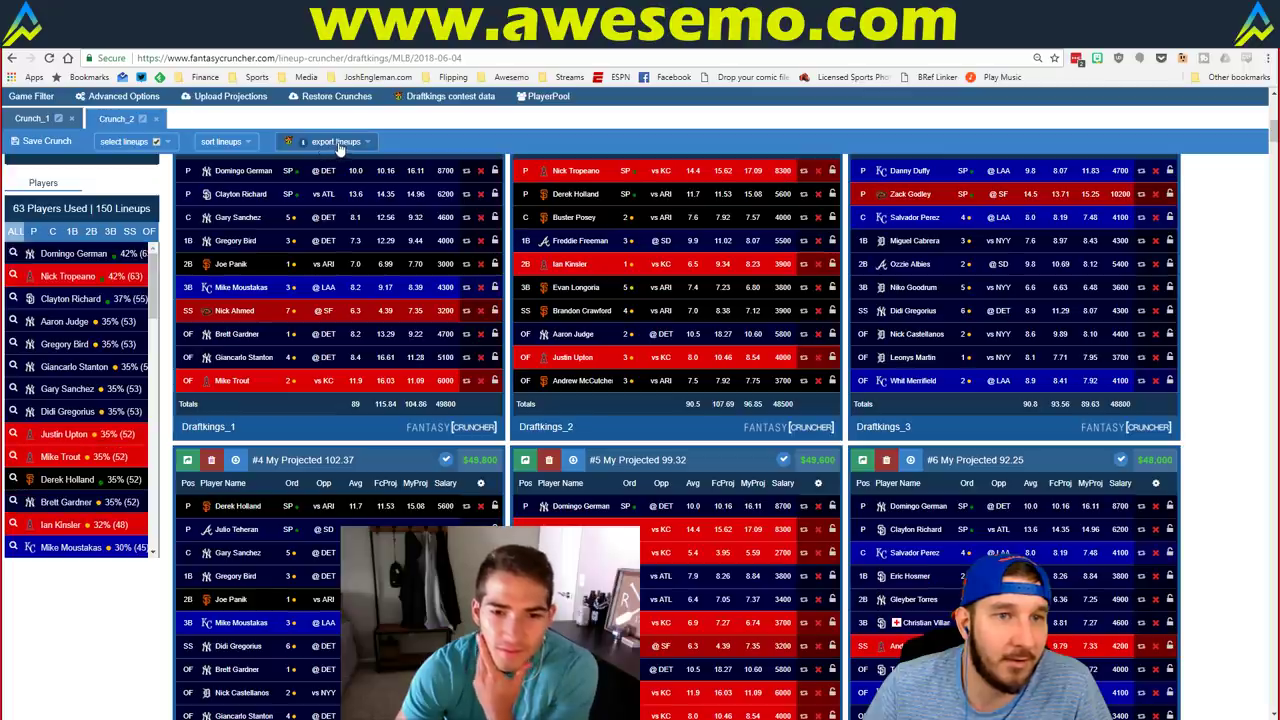
Export the Crunch_2 lineups to the MLB folder, overwriting Crunch - DraftKings.csv.
click(336, 143)
click(351, 165)
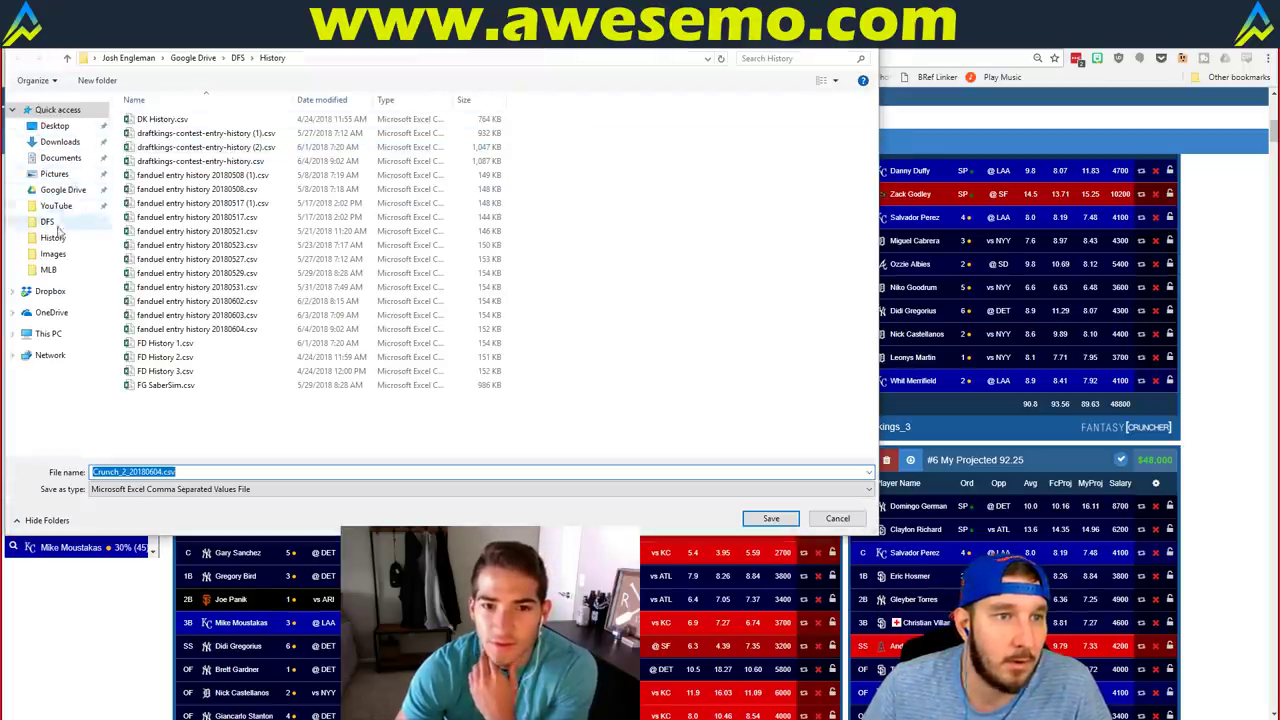
click(48, 270)
double_click(180, 120)
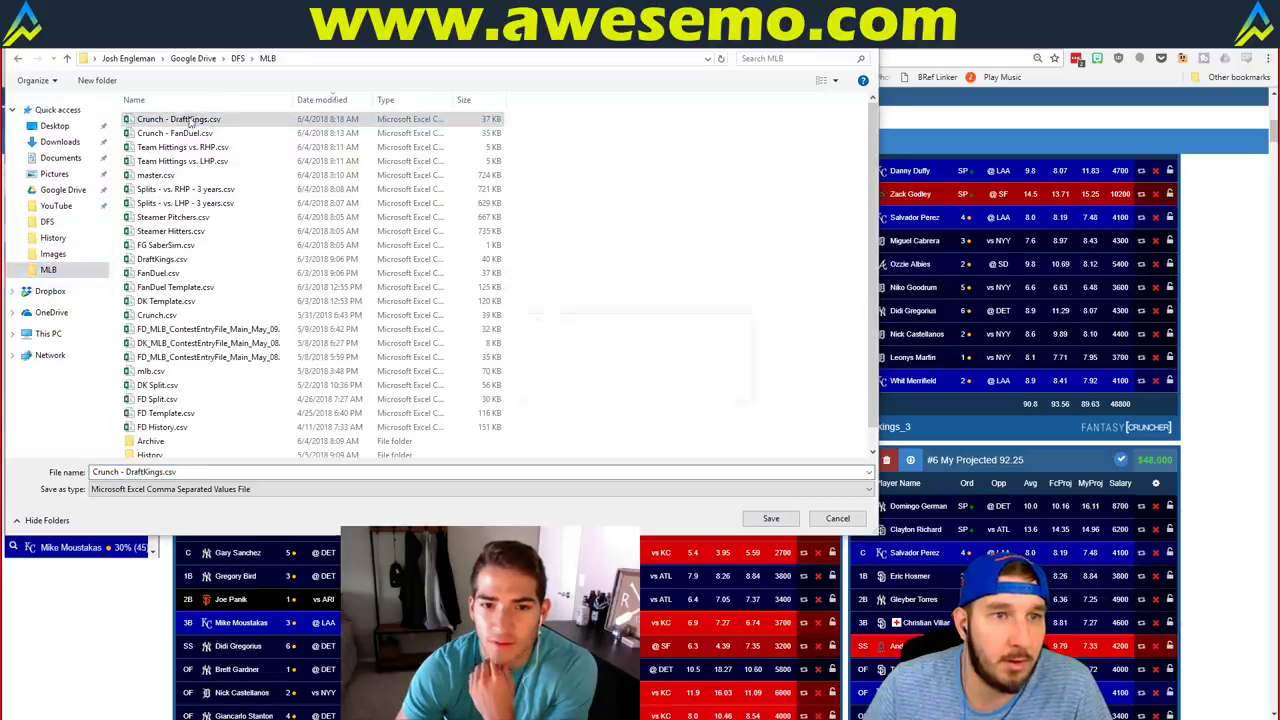
click(677, 390)
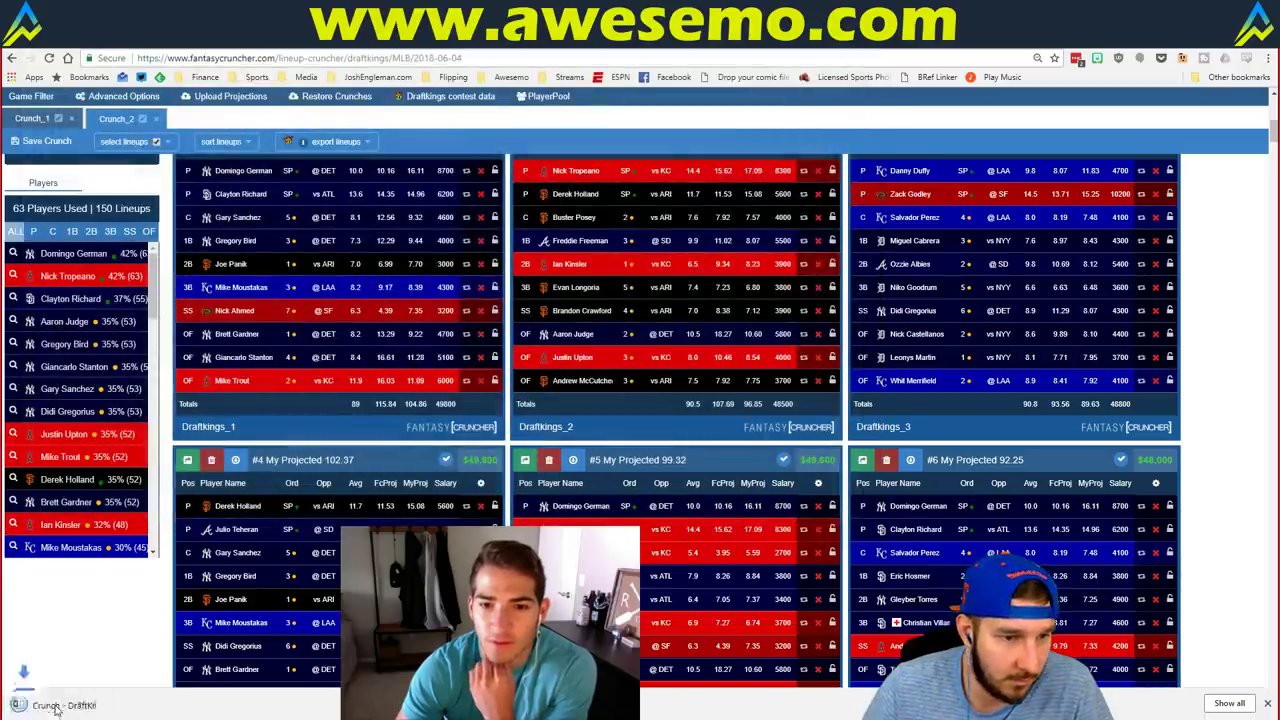
Switch to the exported Crunch - DraftKings file in Excel and copy all lineup rows below the header.
click(204, 712)
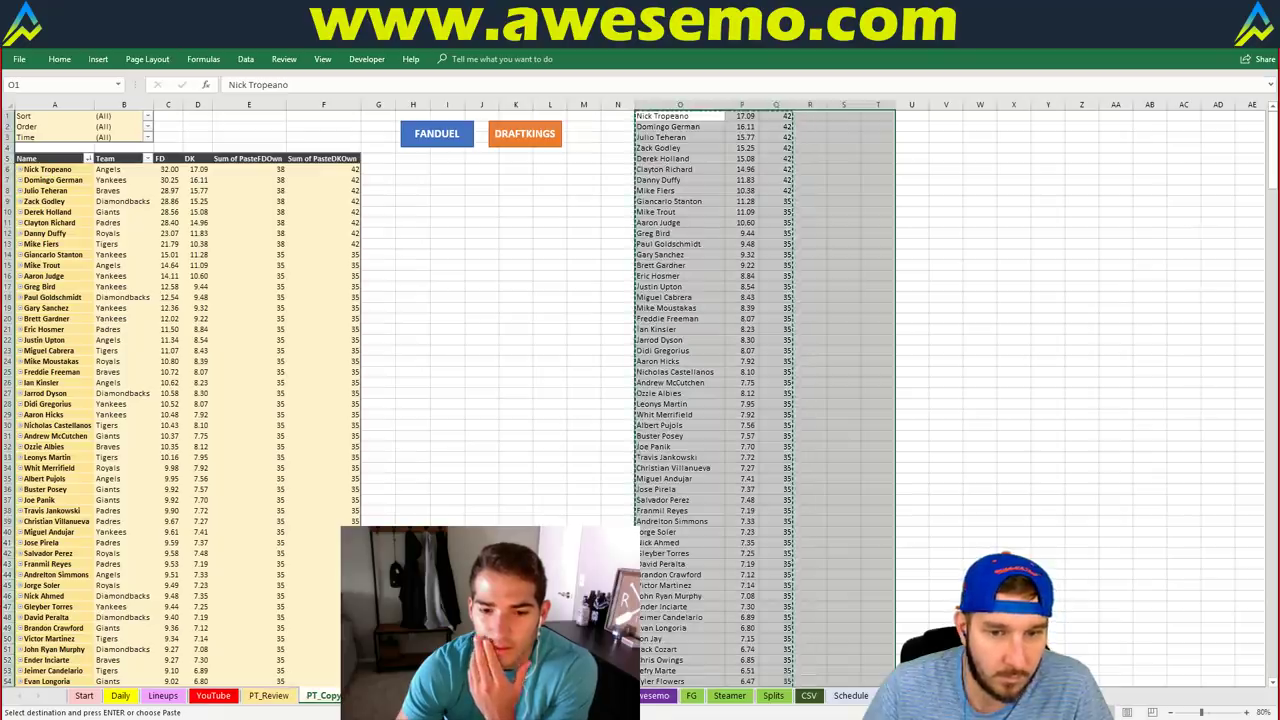
key(ctrl+Page_Down)
key(ctrl+Tab)
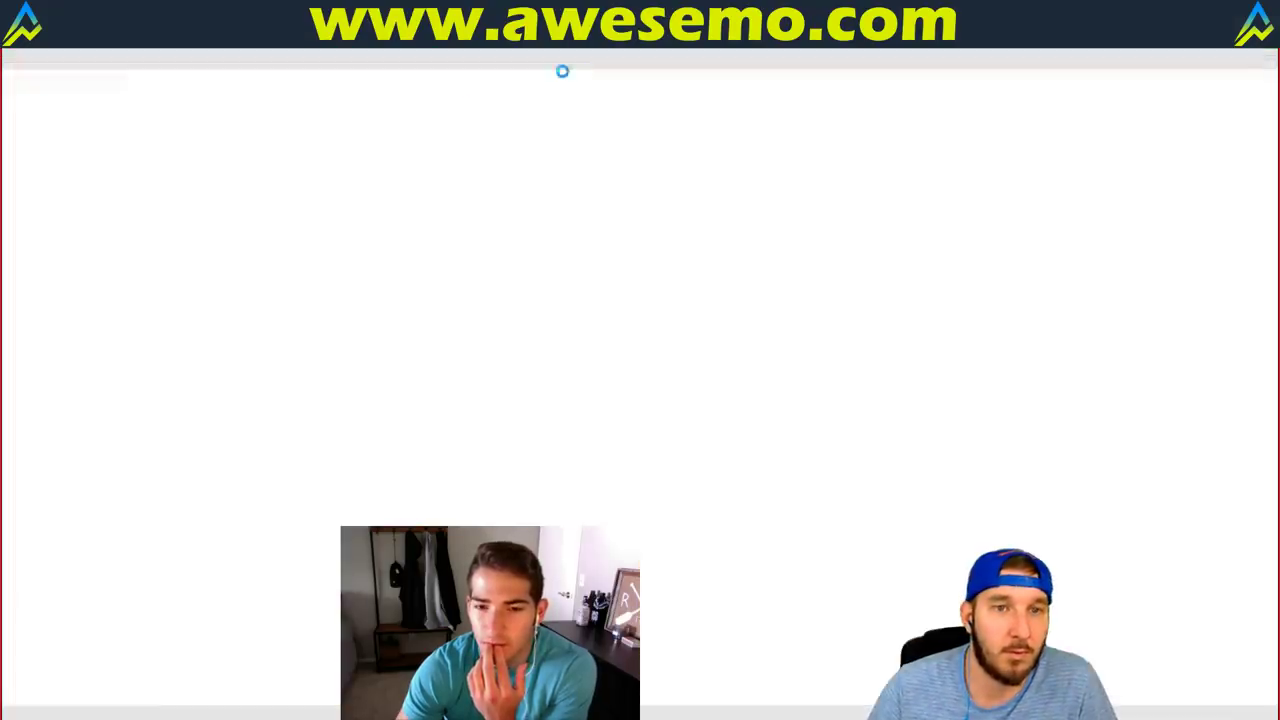
click(48, 136)
key(ctrl+shift+Right)
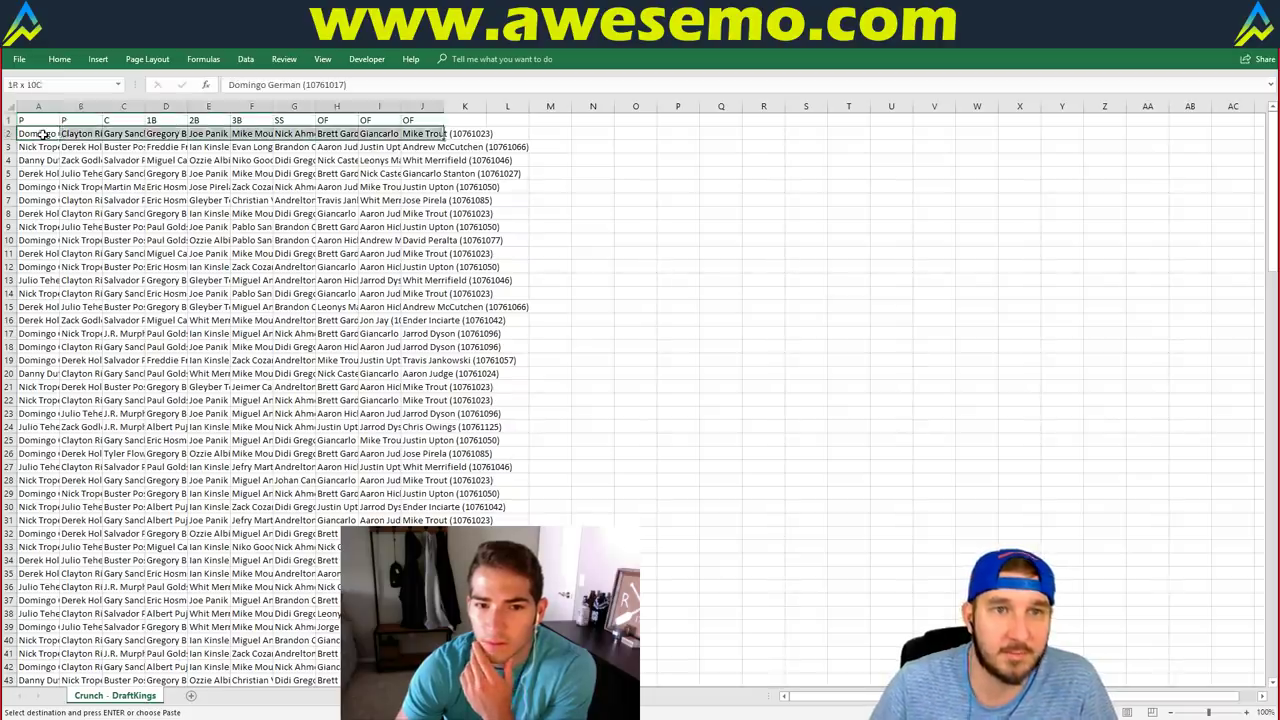
key(ctrl+shift+Down)
key(ctrl+c)
Paste the copied lineups as values into the model workbook's DraftKings lineup table, starting at cell A2.
key(ctrl+Tab)
right_click(60, 127)
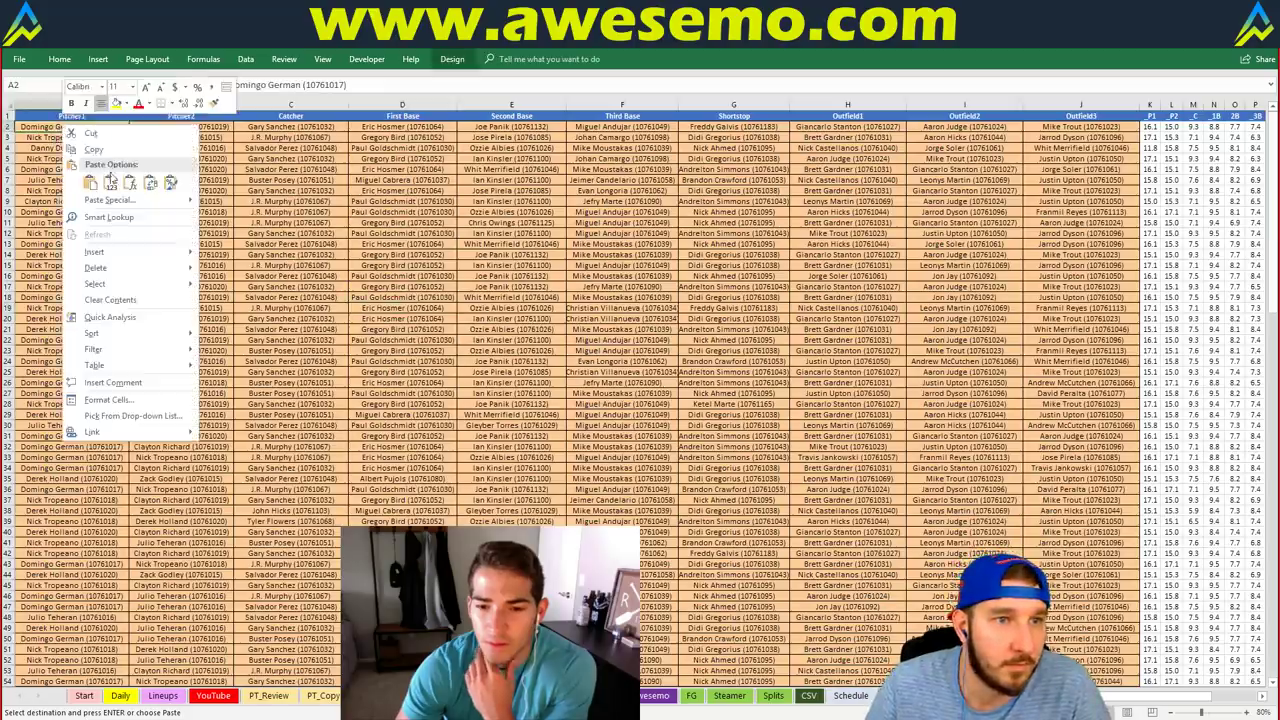
click(108, 180)
Refresh the DraftKings pivot table on the PT_Review sheet and the pitcher pivot table on the YouTube sheet.
click(268, 695)
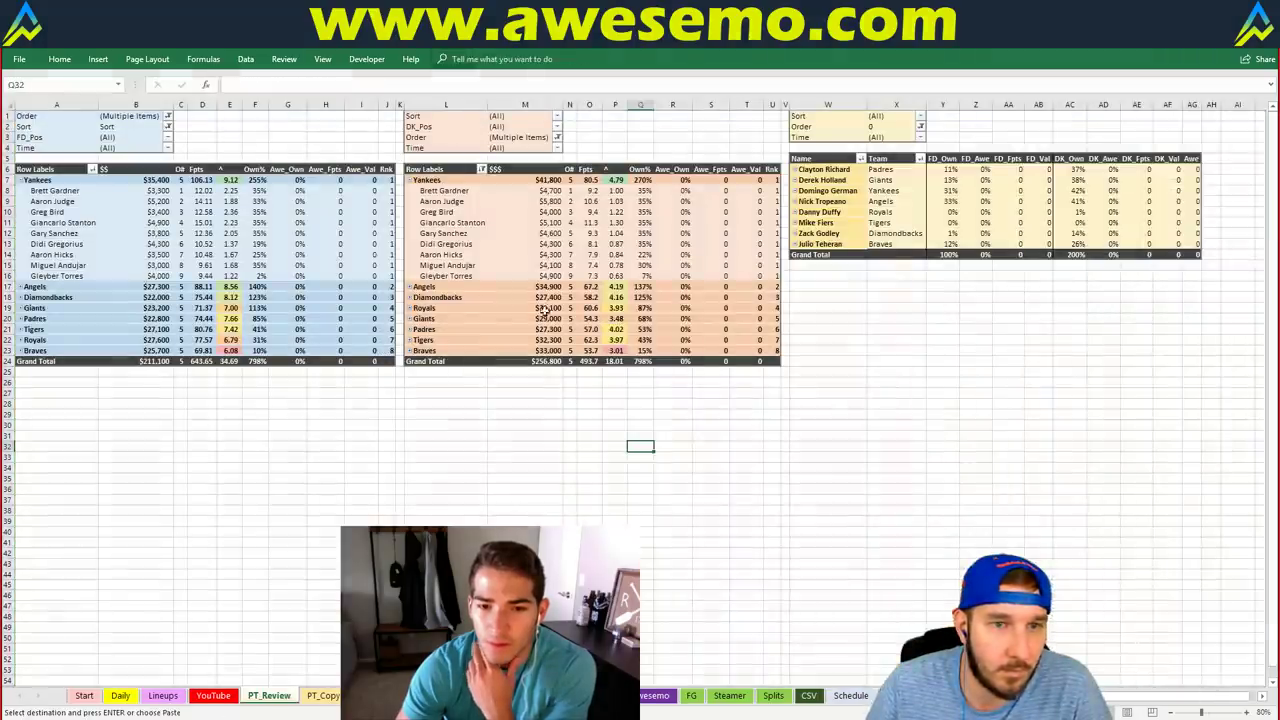
right_click(616, 288)
click(644, 348)
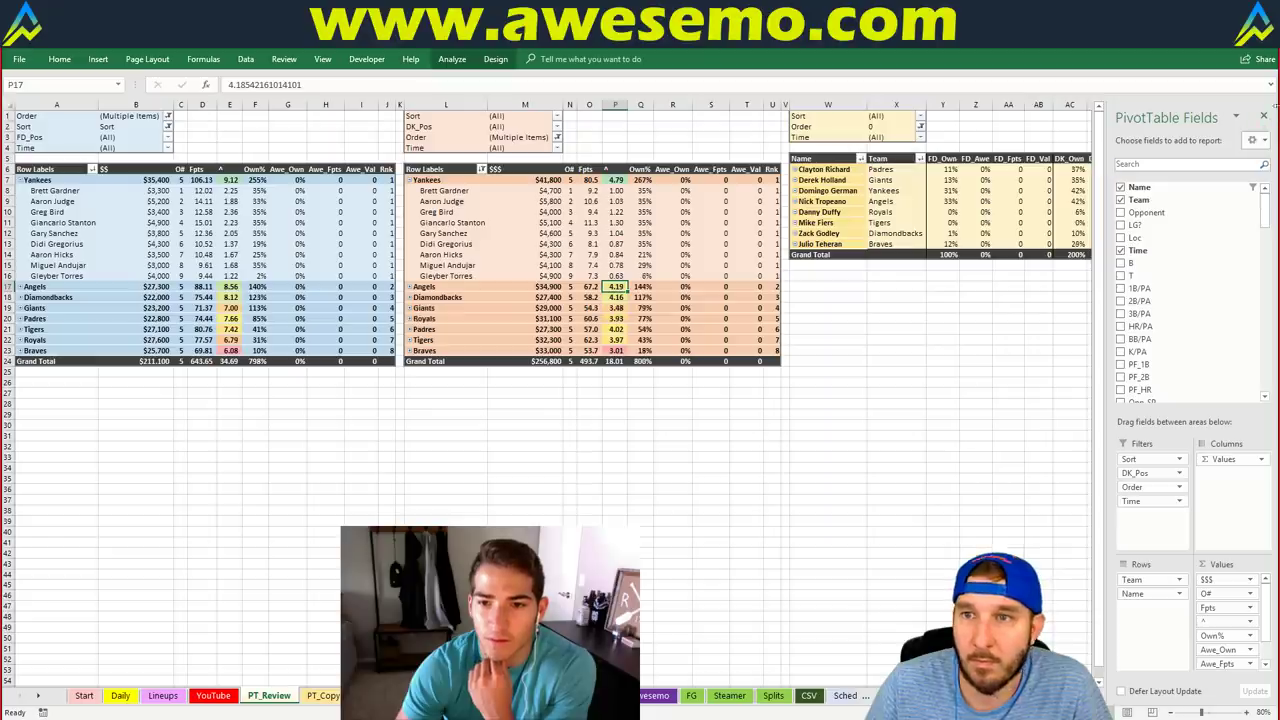
click(1265, 118)
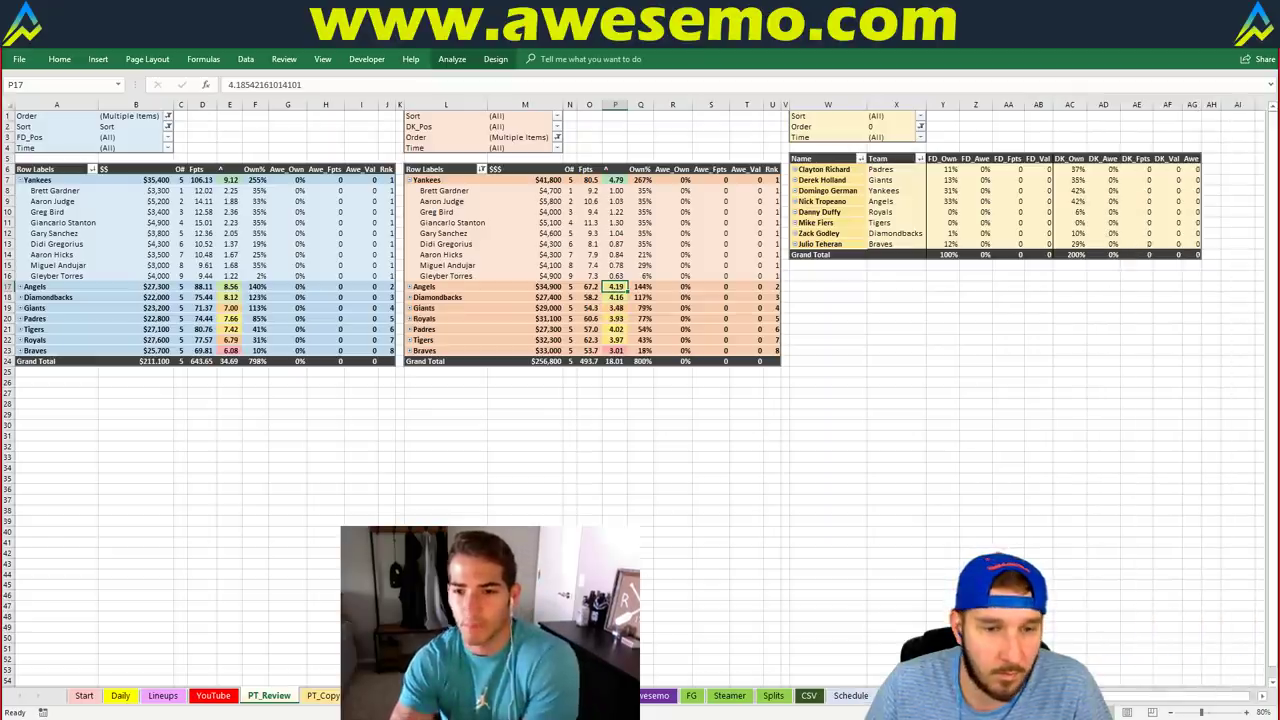
click(220, 697)
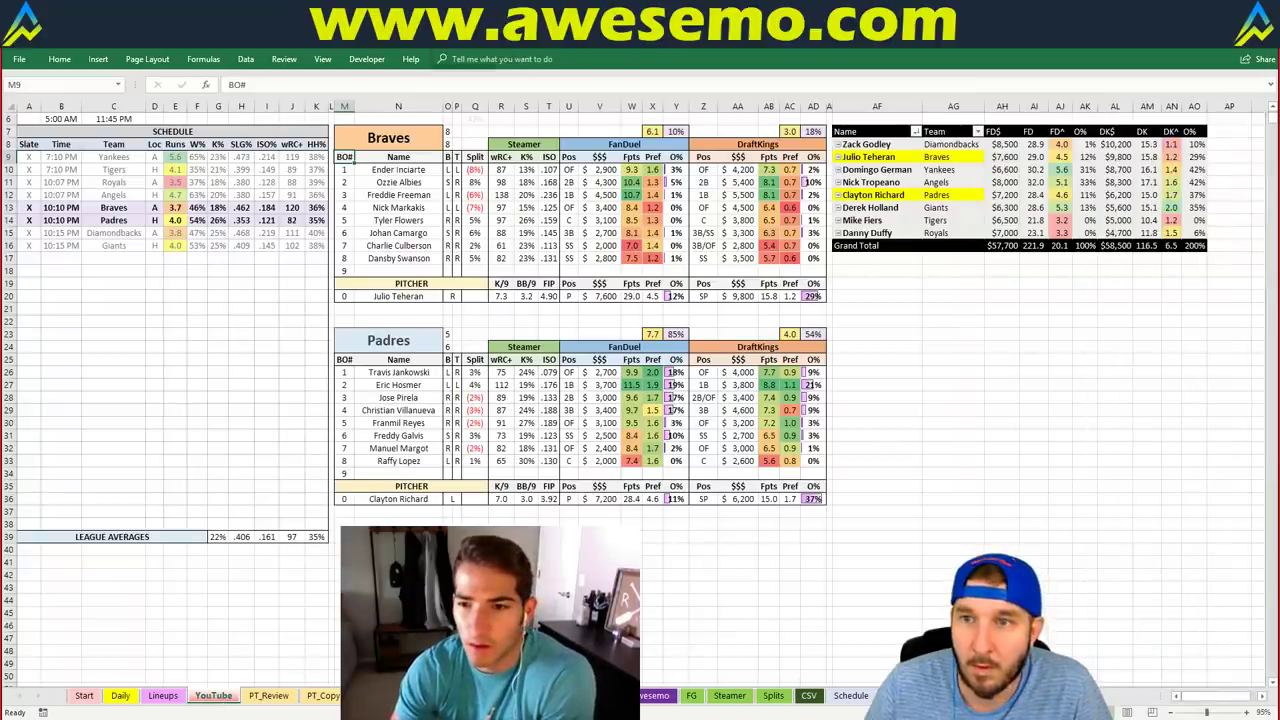
right_click(1034, 182)
click(1050, 240)
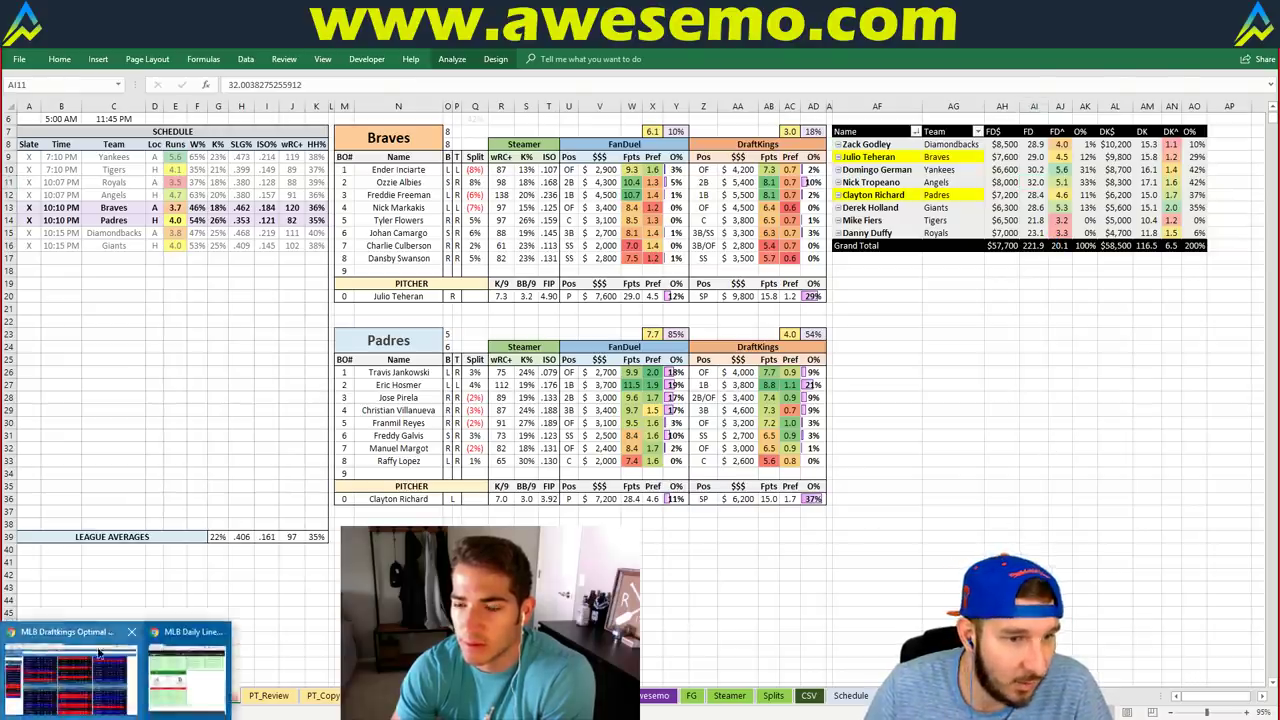
Switch to FantasyCruncher and examine which pitchers are used in the Crunch_2 lineups.
click(100, 652)
click(33, 232)
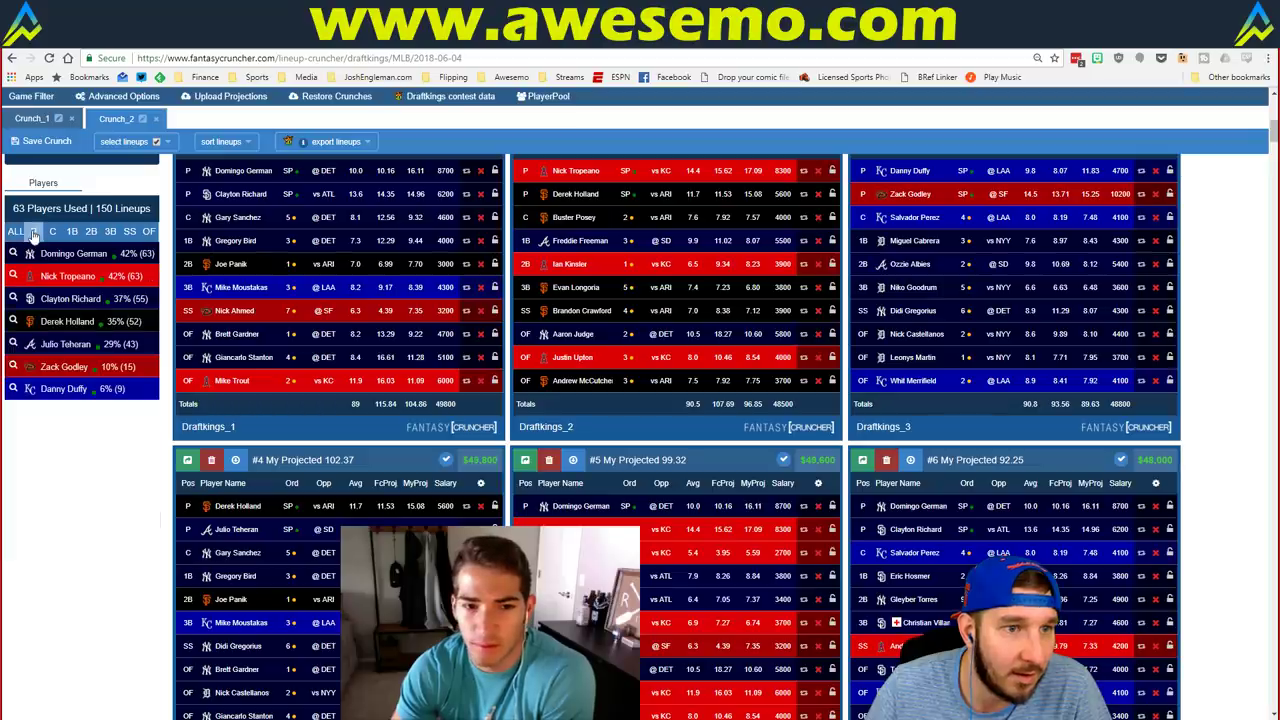
scroll(108, 522, up, 1)
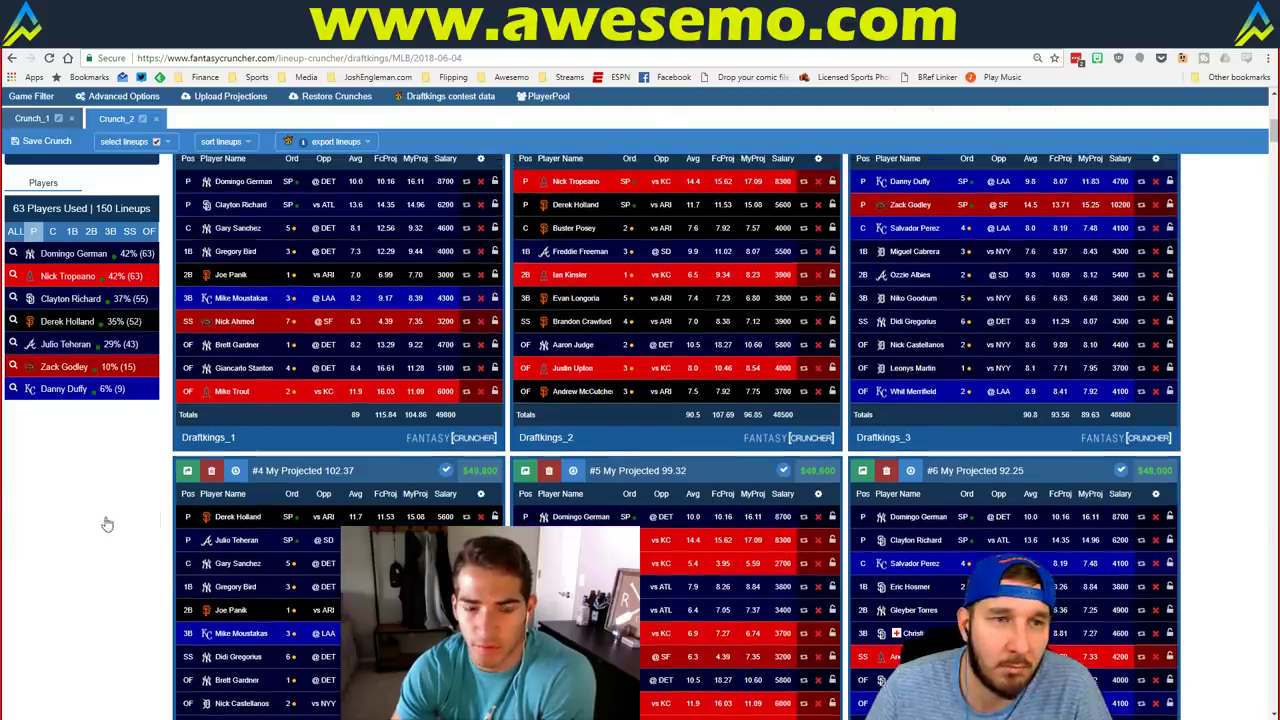
Set Mike Fiers' My Proj value to 20 in the pitcher list.
scroll(108, 524, up, 10)
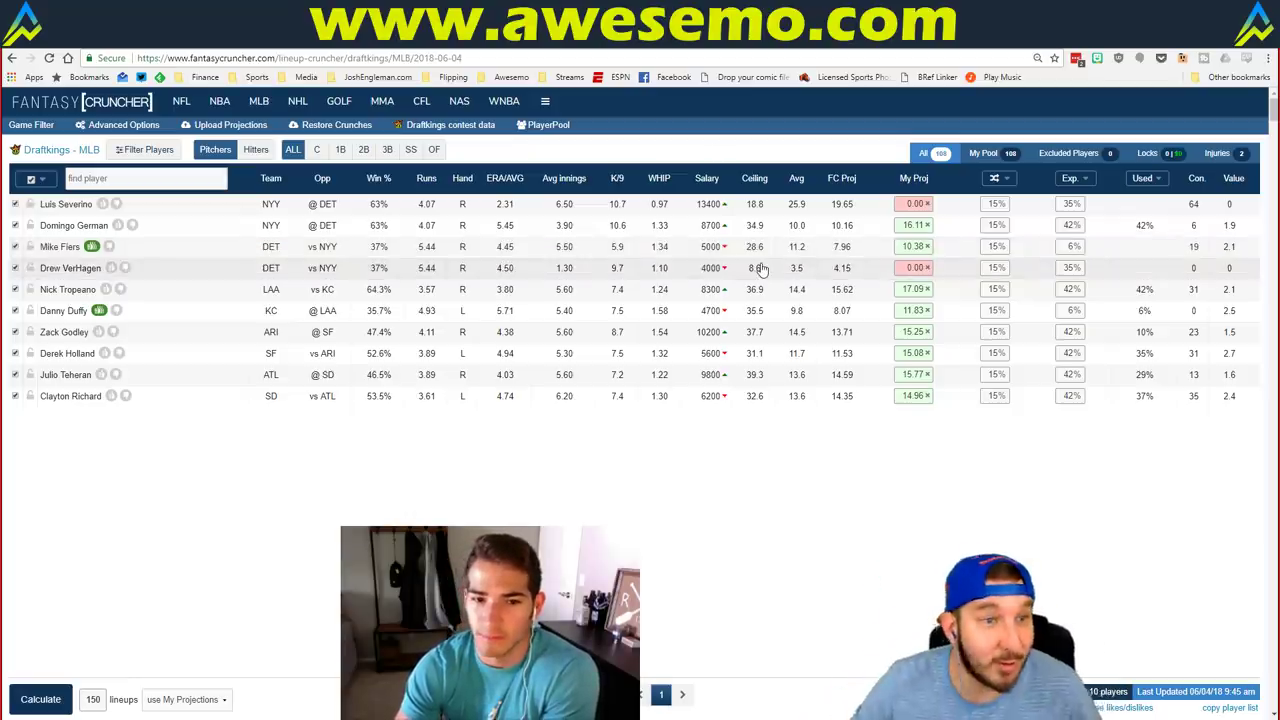
click(913, 247)
click(916, 252)
key(BackSpace)
key(BackSpace)
key(BackSpace)
key(BackSpace)
key(BackSpace)
text(20)
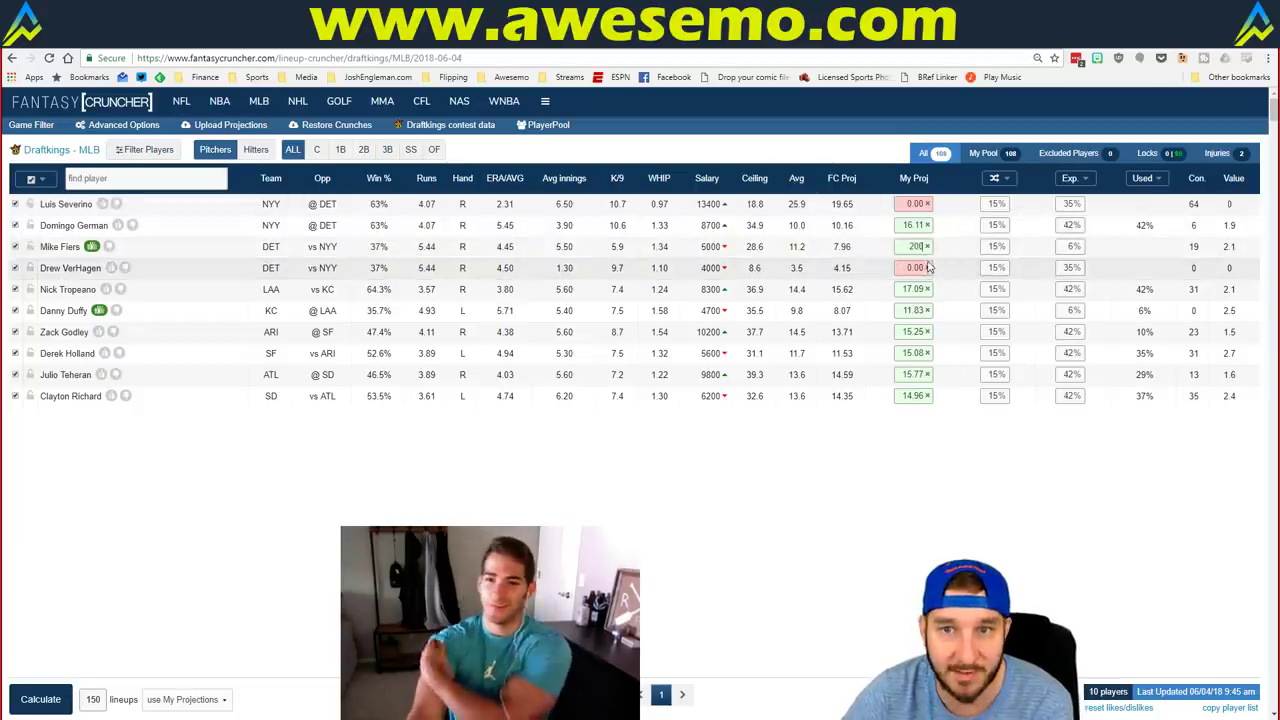
Set Danny Duffy's My Proj value to 20 and calculate 150 lineups using My Projections.
click(910, 314)
key(BackSpace)
key(BackSpace)
key(BackSpace)
key(BackSpace)
key(BackSpace)
text(20)
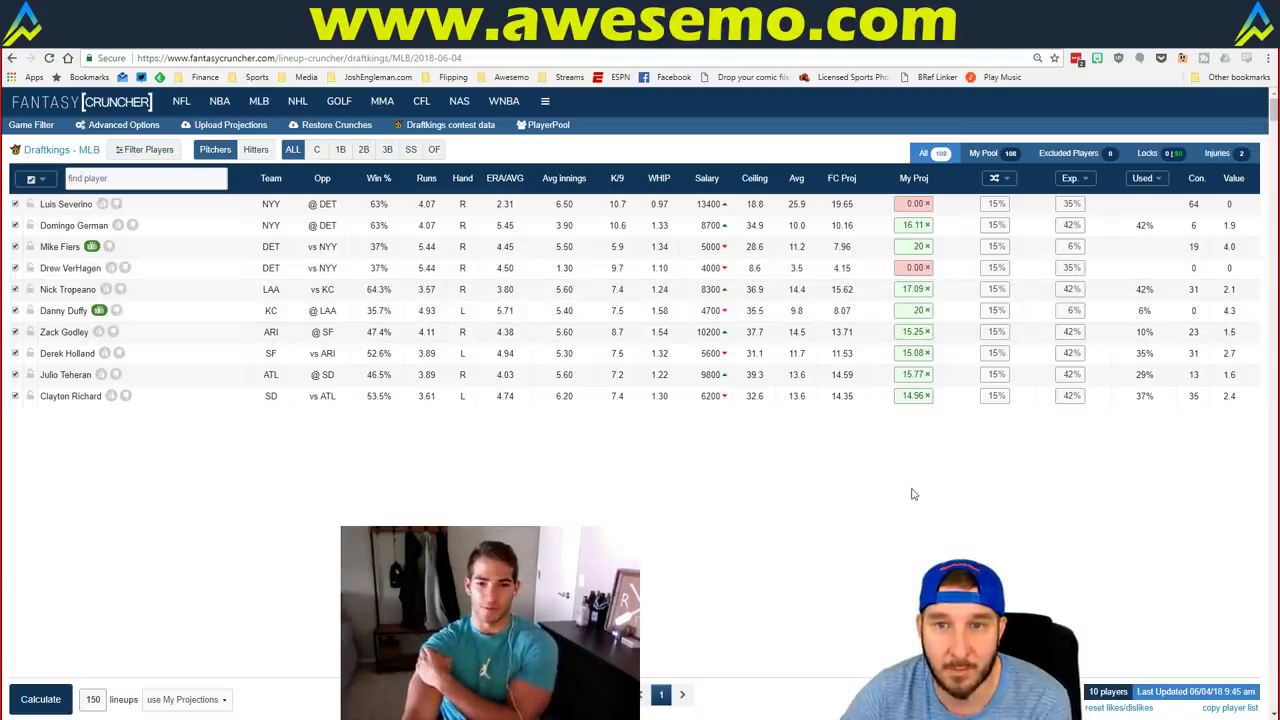
click(47, 697)
scroll(120, 661, down, 1)
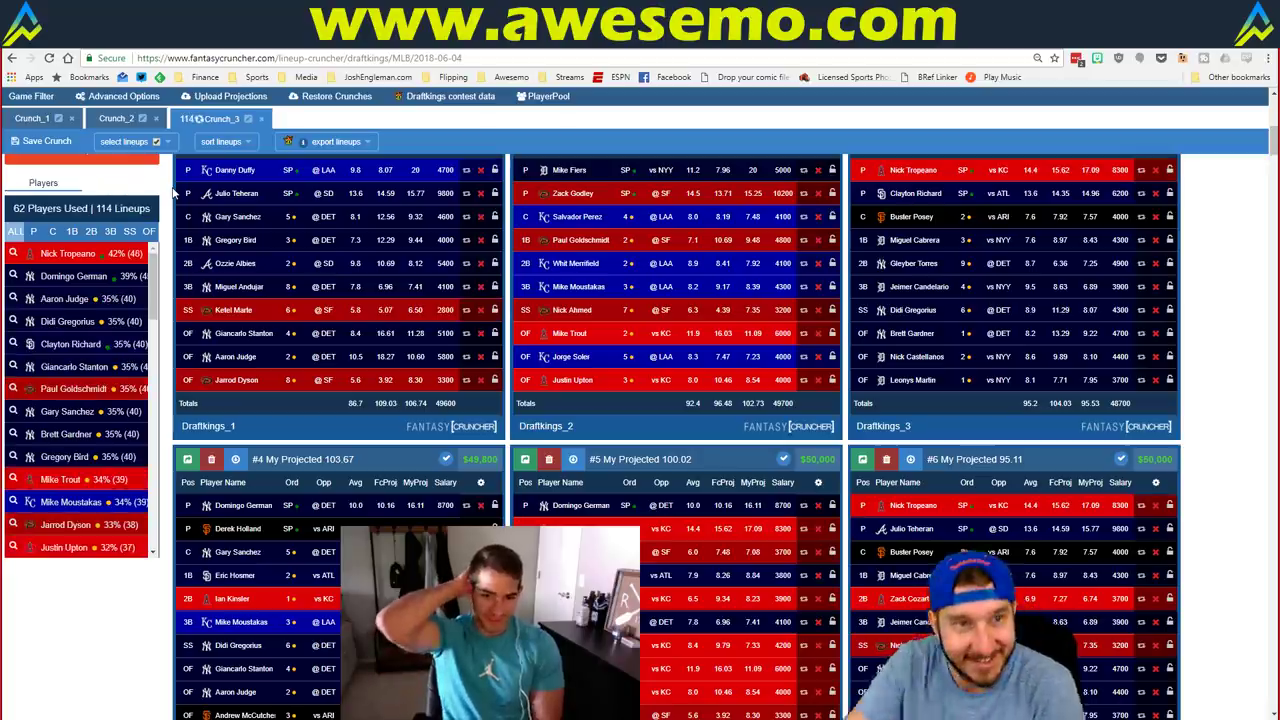
Export the Crunch_3 lineups for the 06/04 7:10 pm slate over Crunch - DraftKings.csv, closing the copy open in Excel.
click(337, 141)
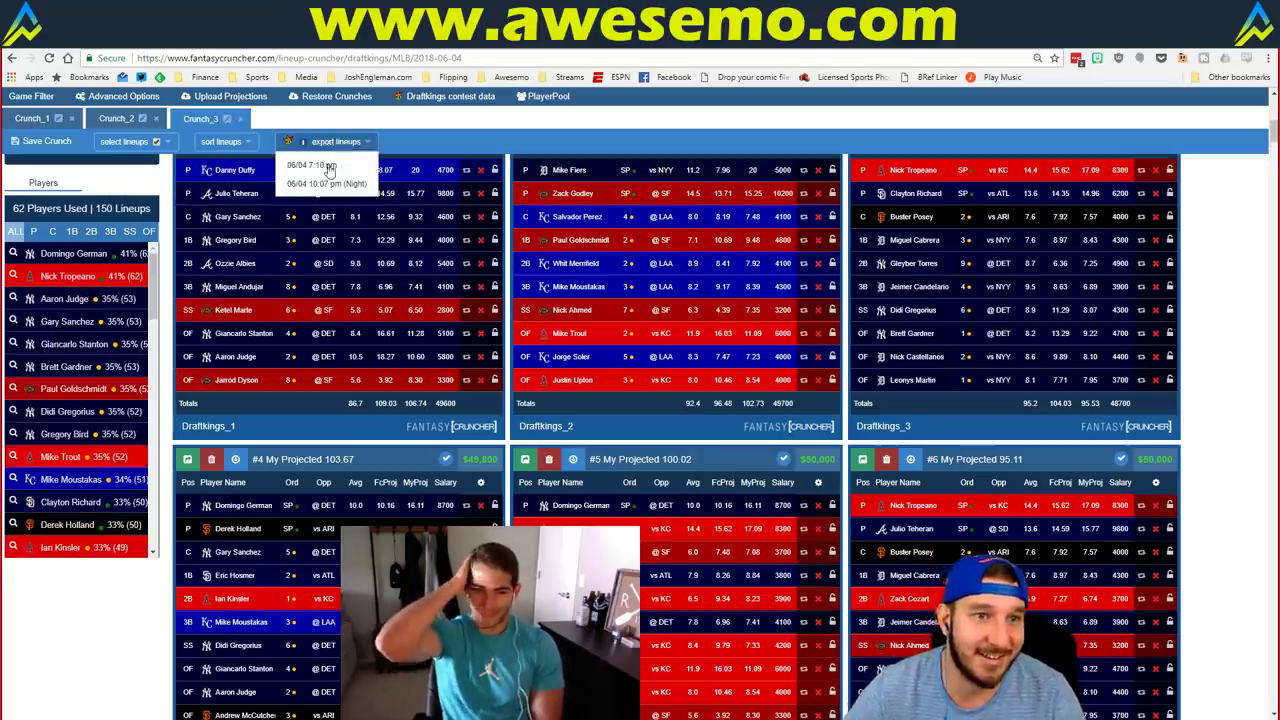
click(312, 164)
mouse_move(145, 712)
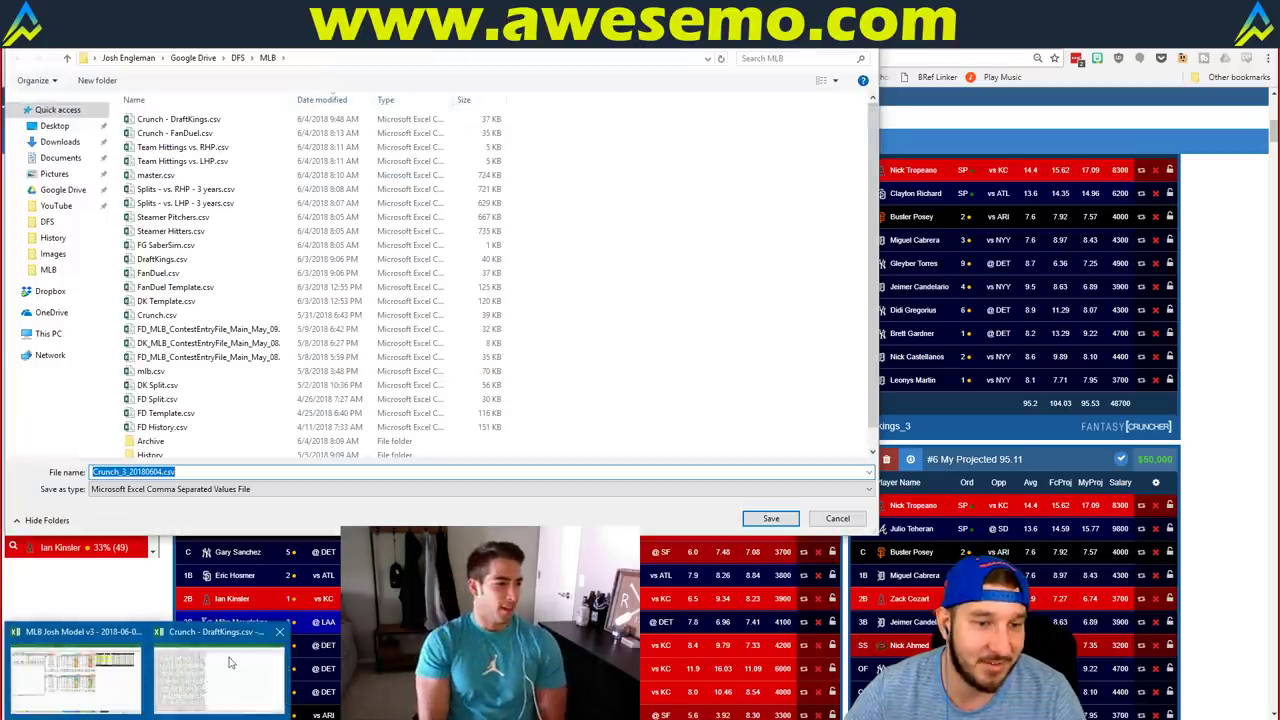
click(281, 633)
click(683, 448)
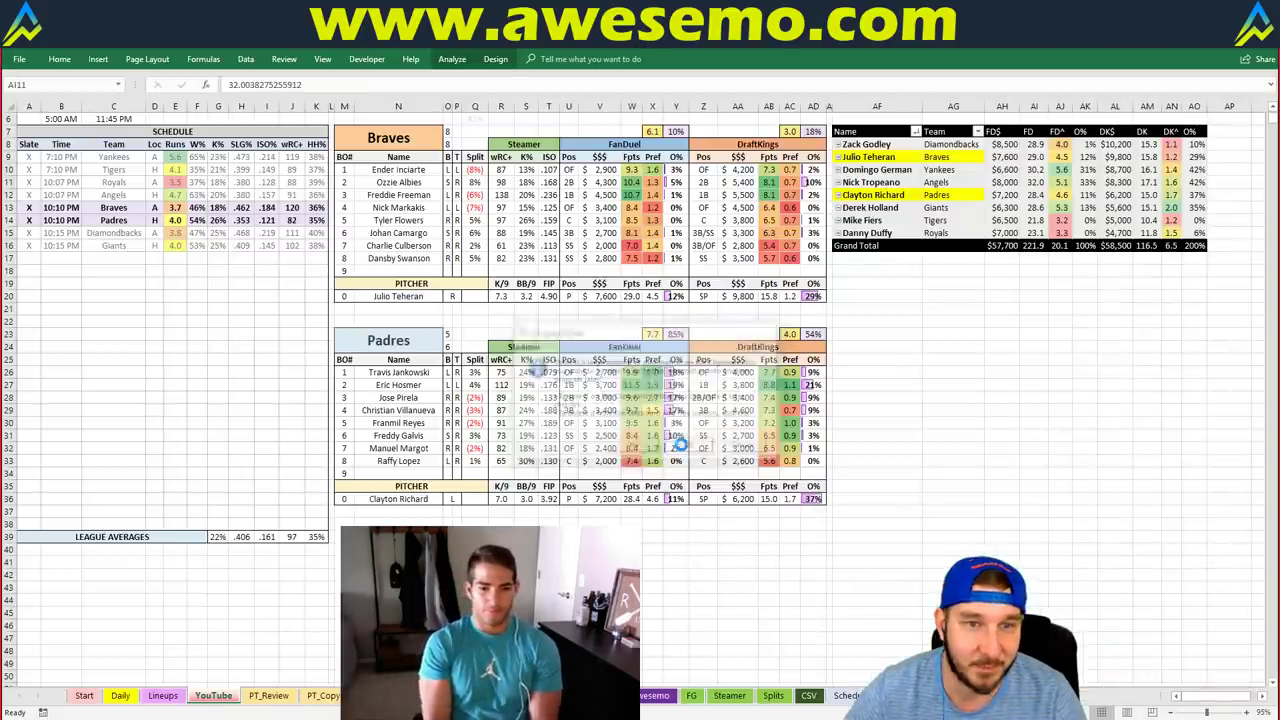
key(alt+Tab)
double_click(175, 125)
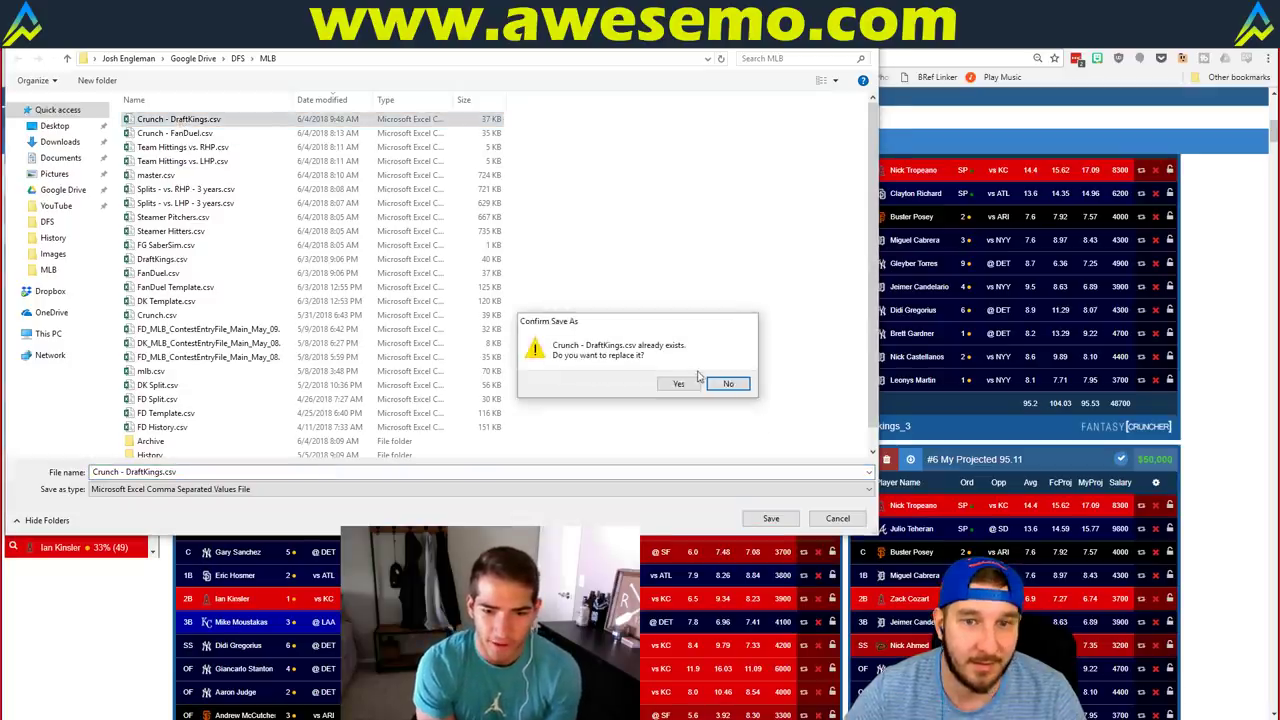
click(694, 381)
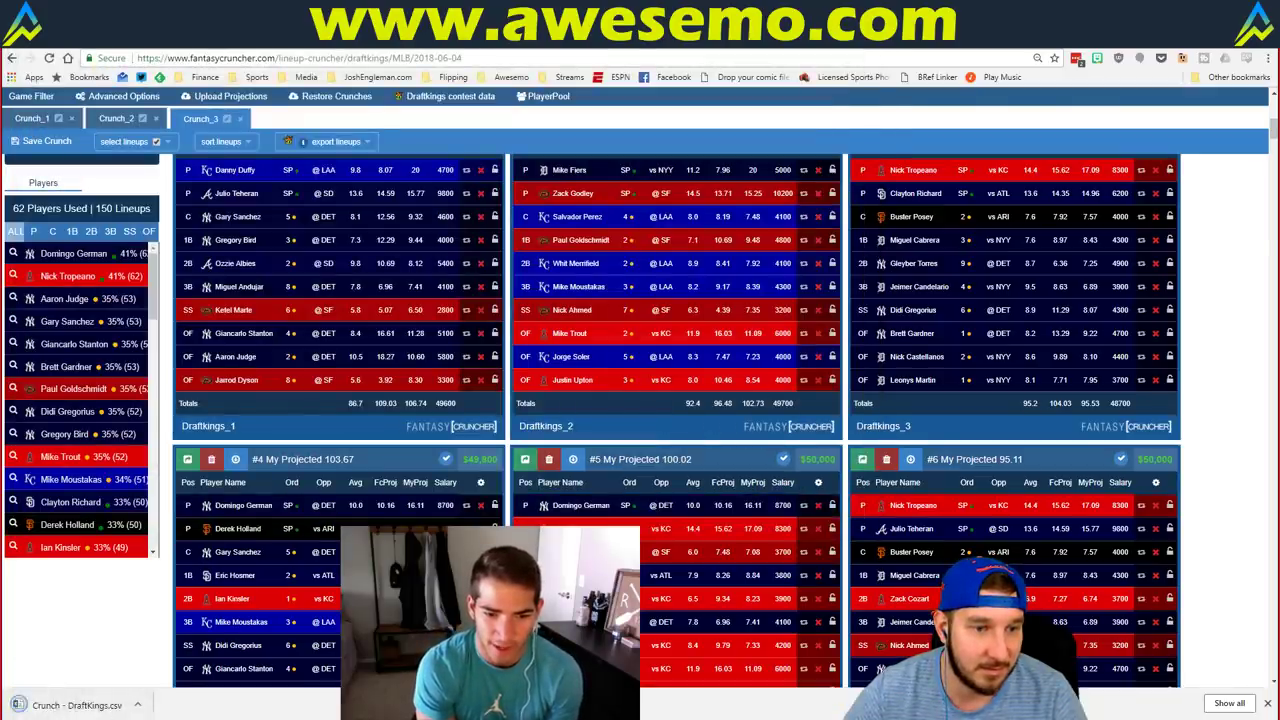
Open the newly exported Crunch - DraftKings file in Excel and copy all lineup rows below the header.
click(145, 708)
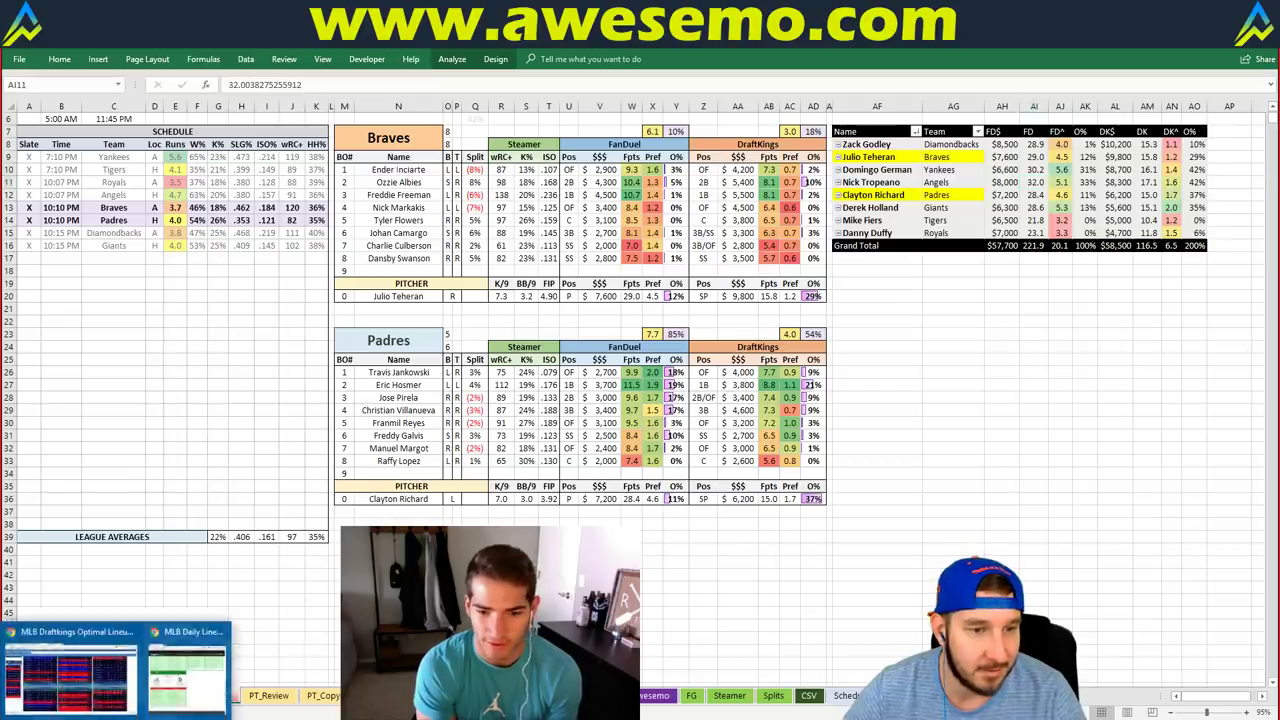
key(alt+Tab)
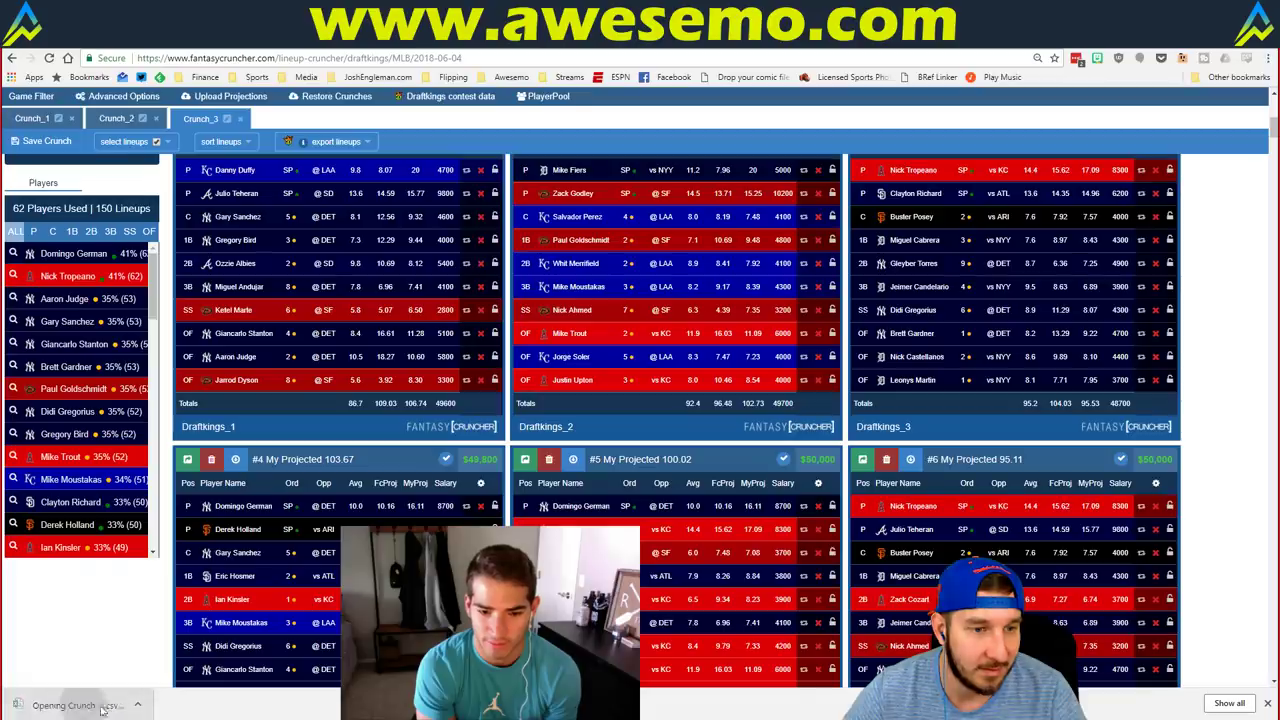
key(alt+Tab)
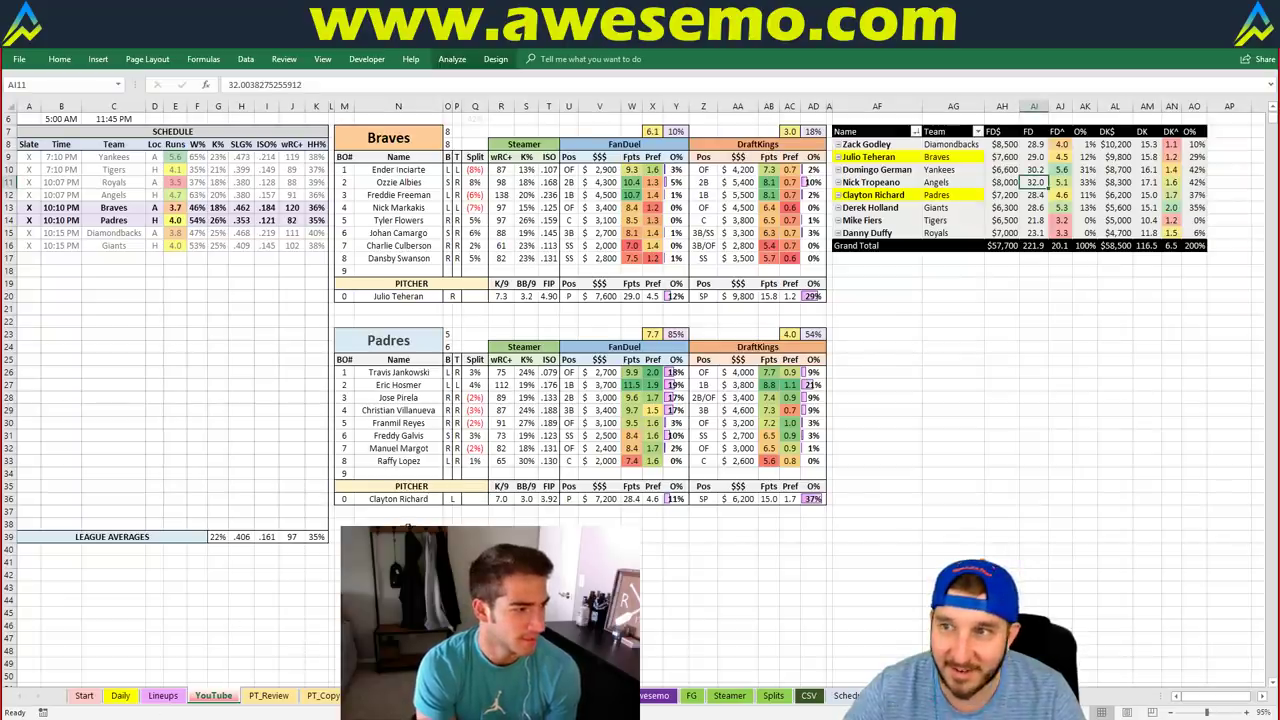
key(alt+Tab)
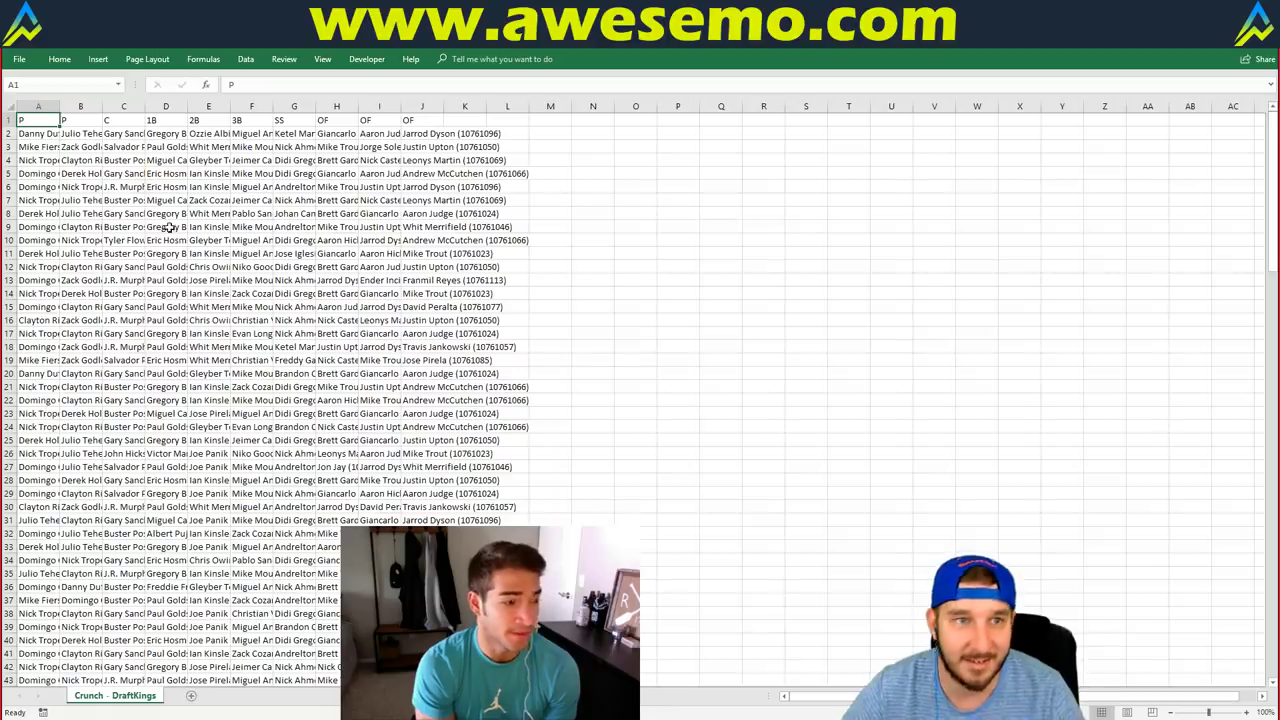
click(53, 138)
key(ctrl+shift+Right)
key(ctrl+shift+Down)
key(ctrl+c)
Switch to the model workbook and paste the lineups as values over the DraftKings lineup table from cell A2.
key(alt+Tab)
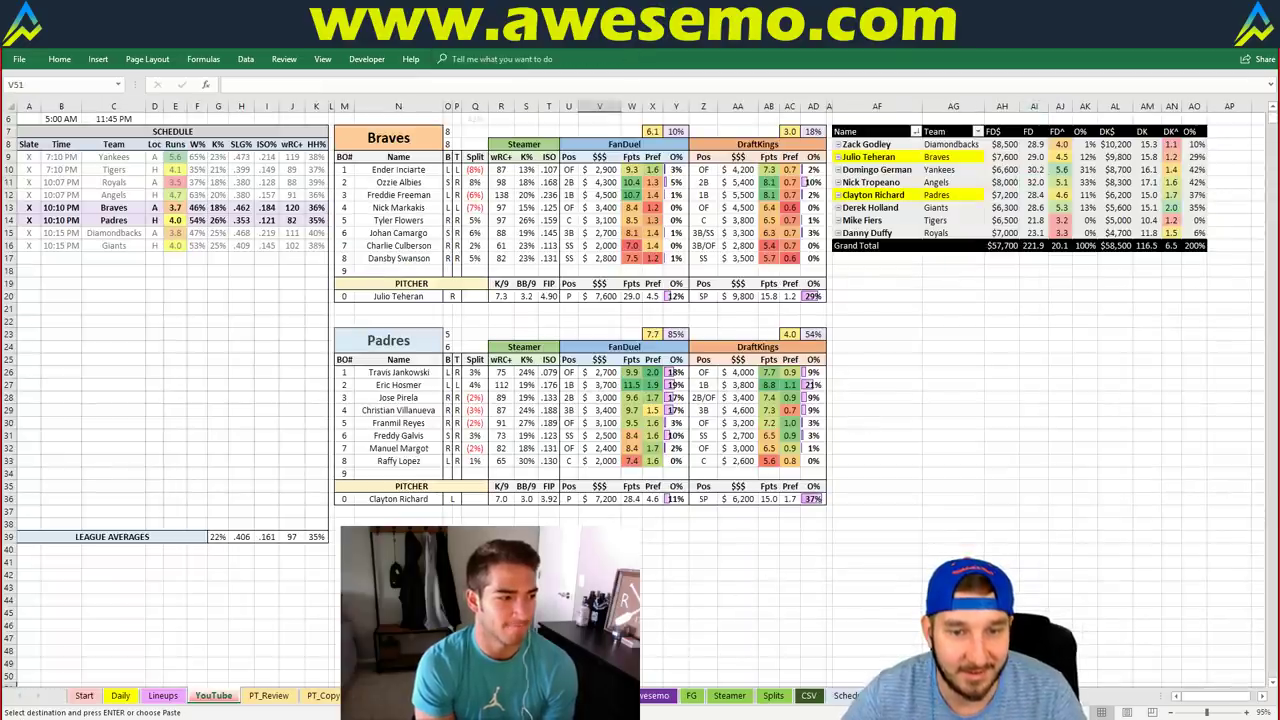
key(alt+Tab)
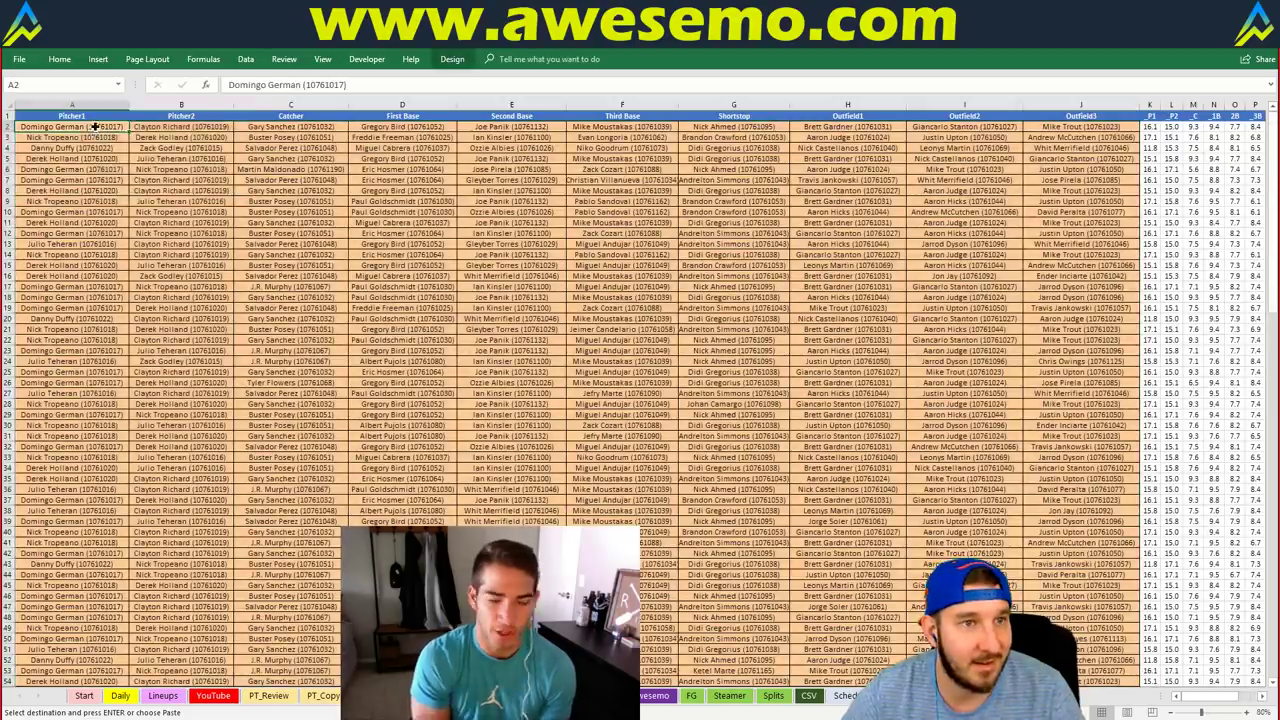
right_click(91, 128)
click(143, 182)
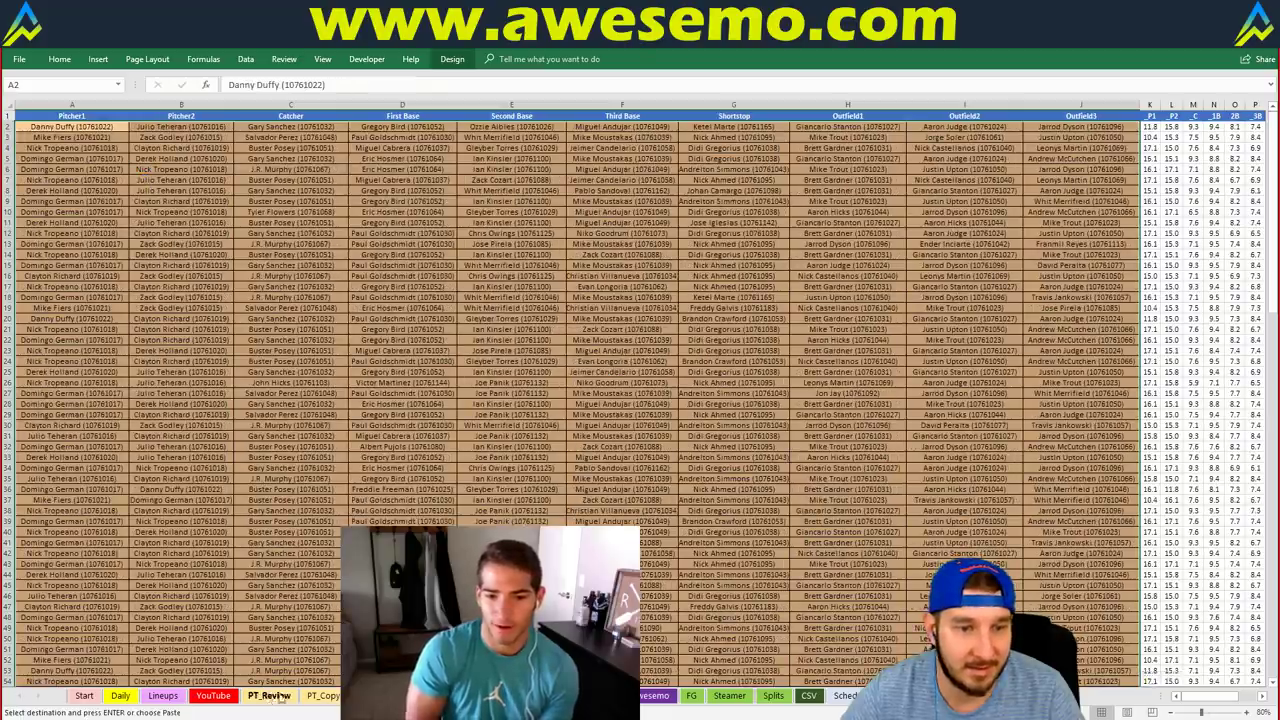
Refresh the DraftKings pivot table on the PT_Review sheet with the new lineups.
click(268, 695)
right_click(672, 201)
click(712, 260)
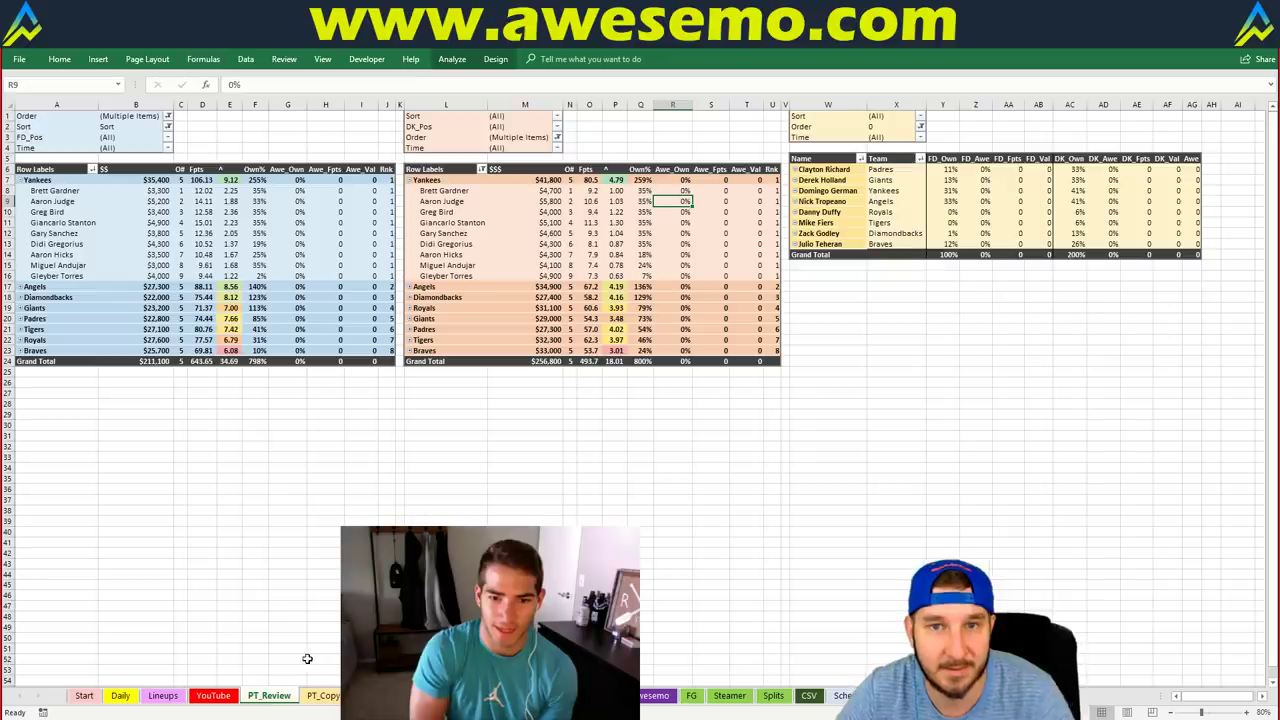
Go to the YouTube sheet and review the Braves–Padres matchup and the pitcher ownership table.
click(213, 695)
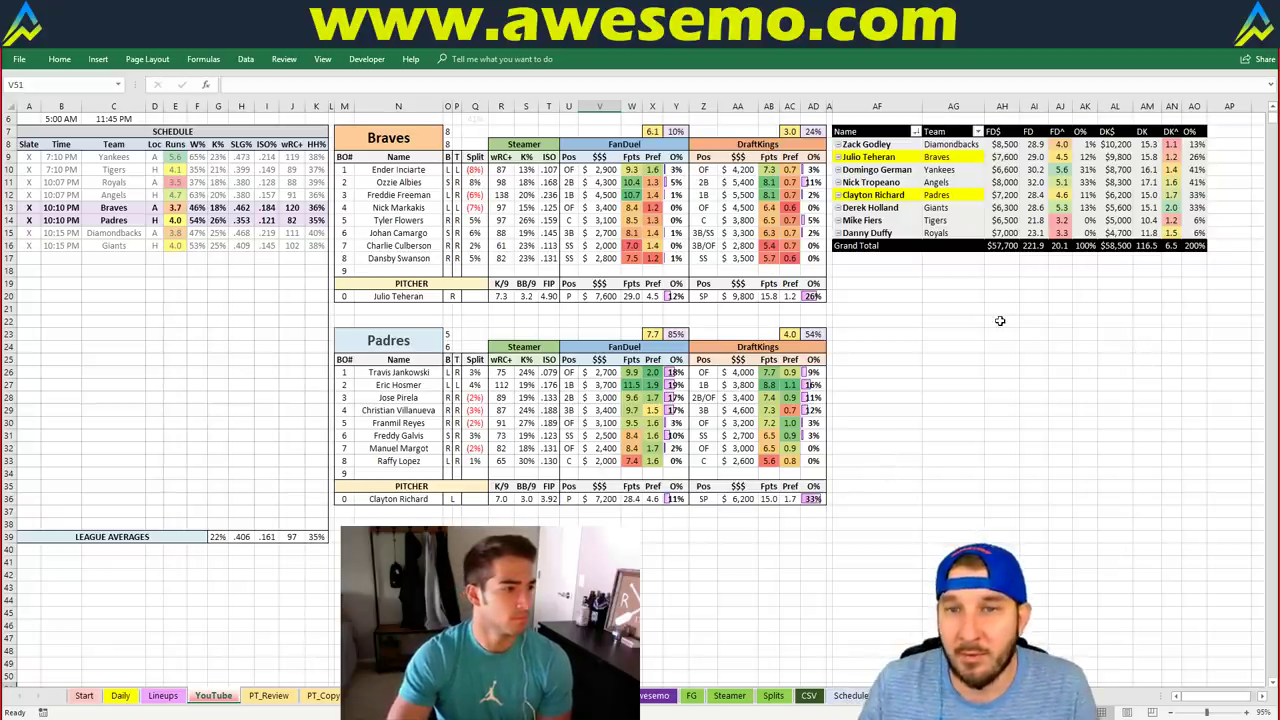
scroll(1000, 320, down, 2)
scroll(1025, 325, up, 1)
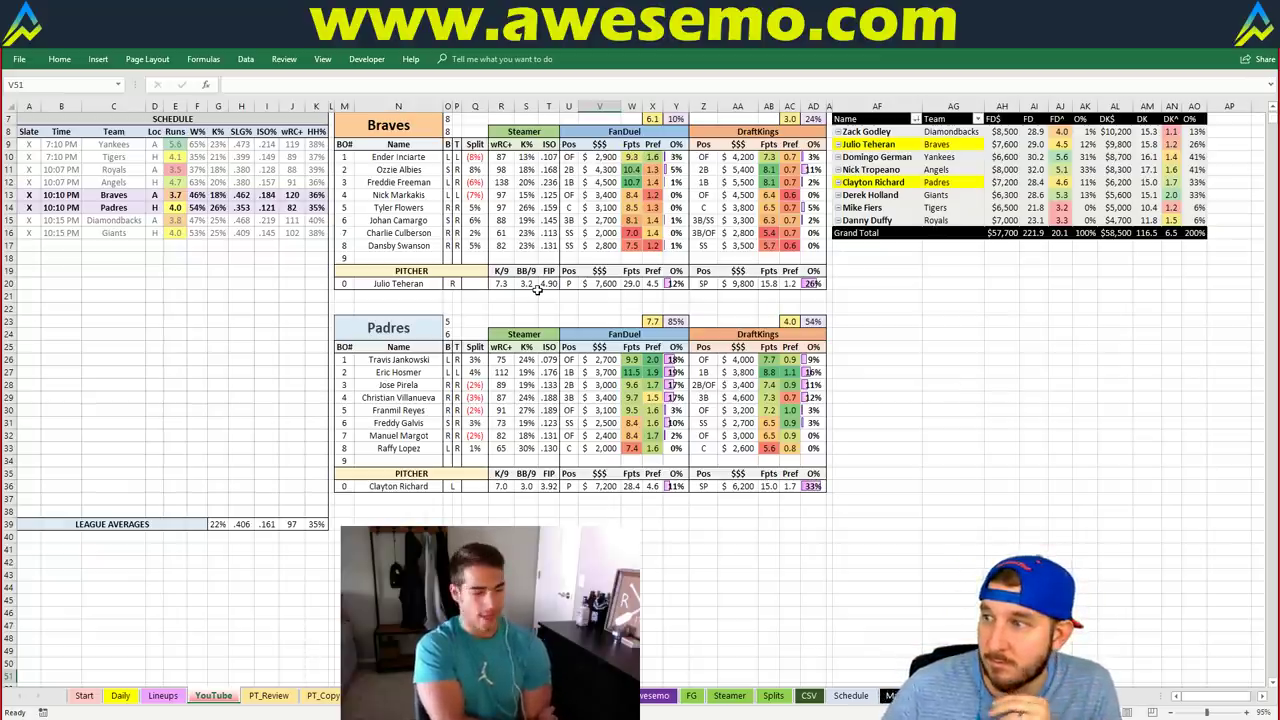
Set the first matchup team in cell M7 to Diamondbacks.
click(408, 125)
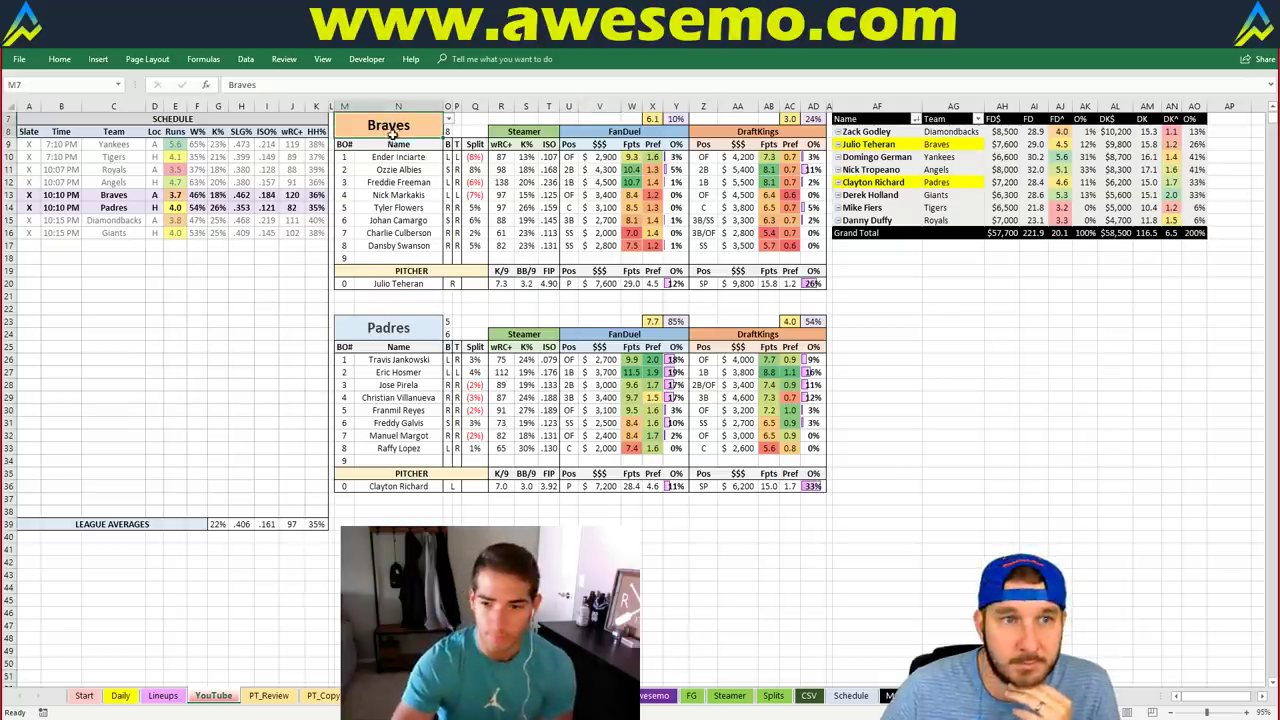
click(1118, 386)
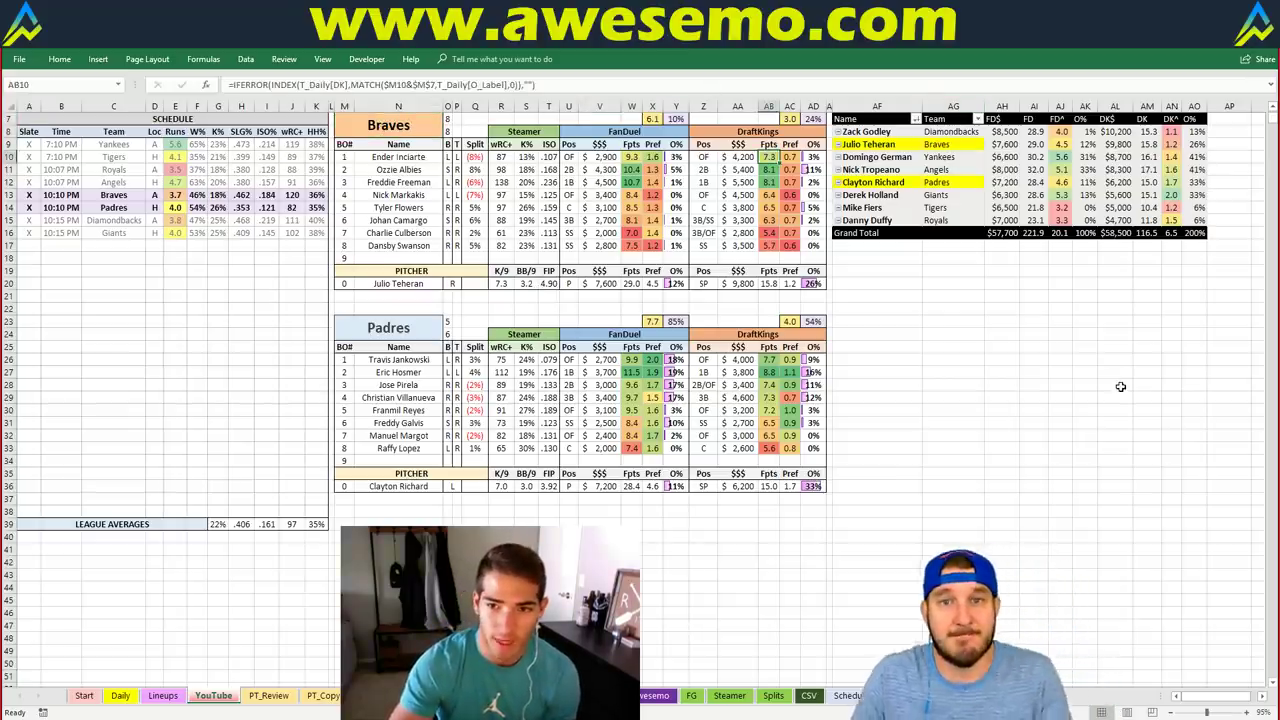
click(402, 128)
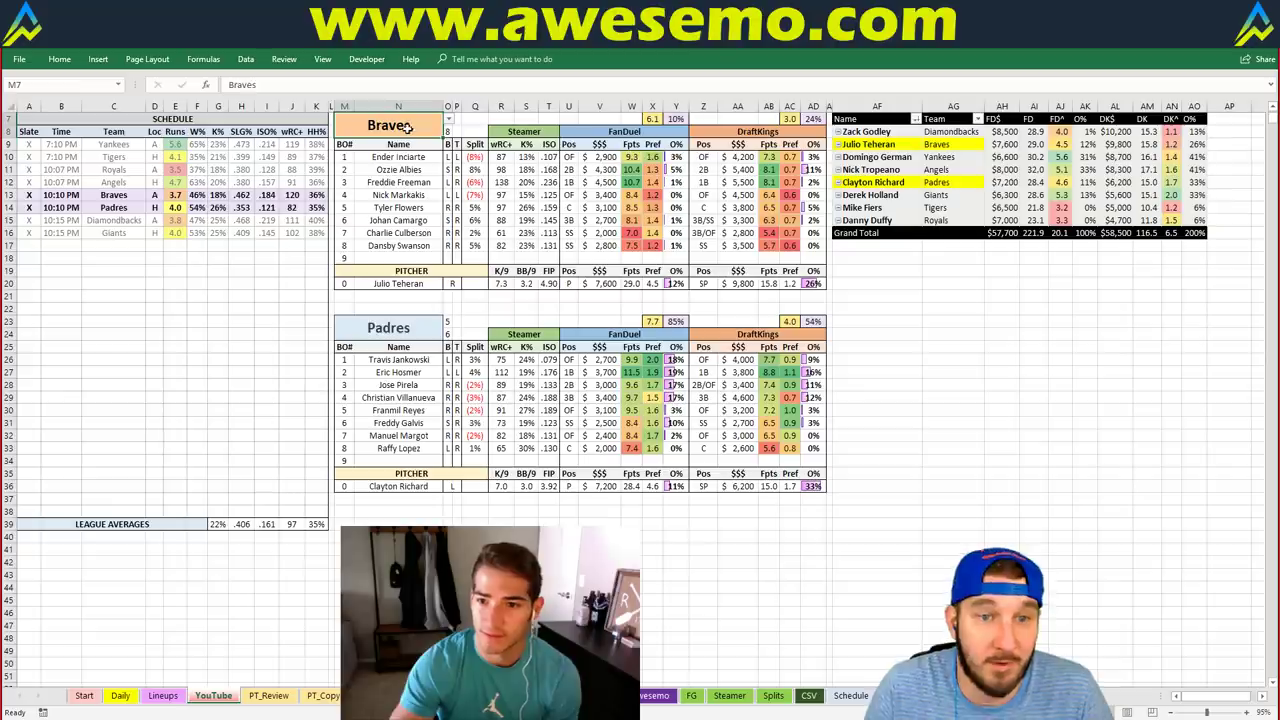
text(Diamondbacks)
key(Return)
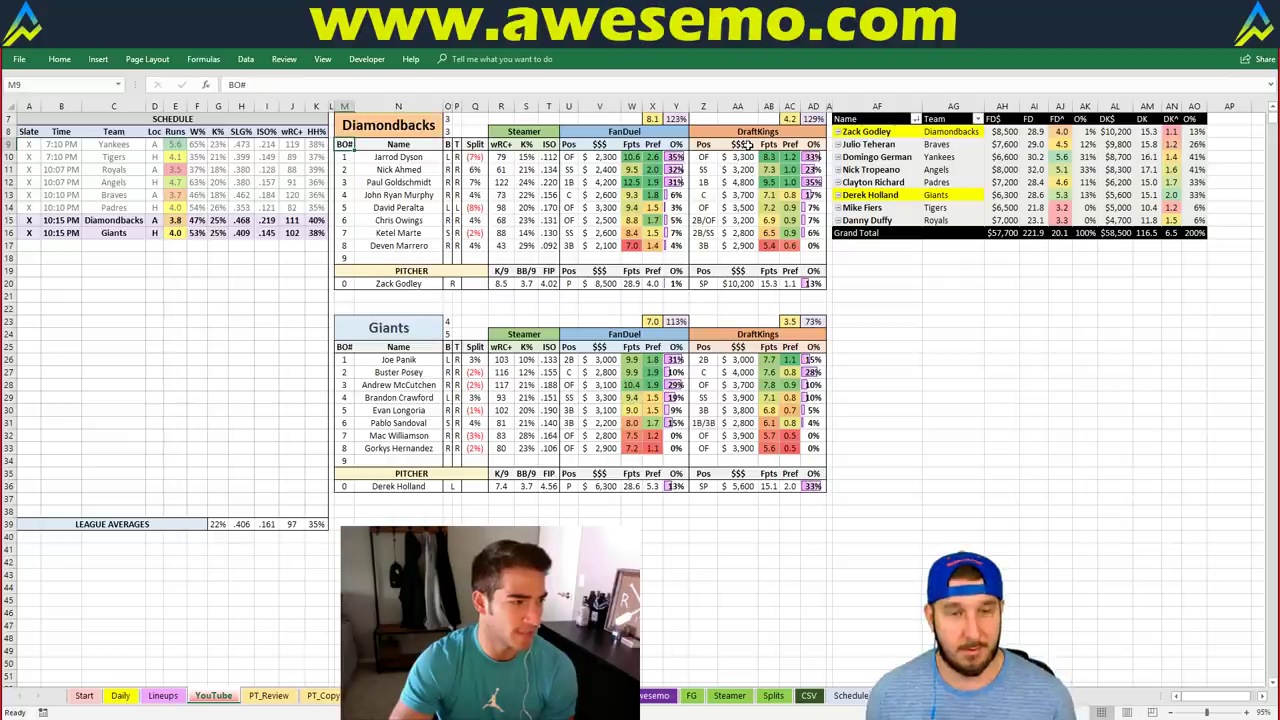
Undo the matchup team change and redo it.
key(ctrl+z)
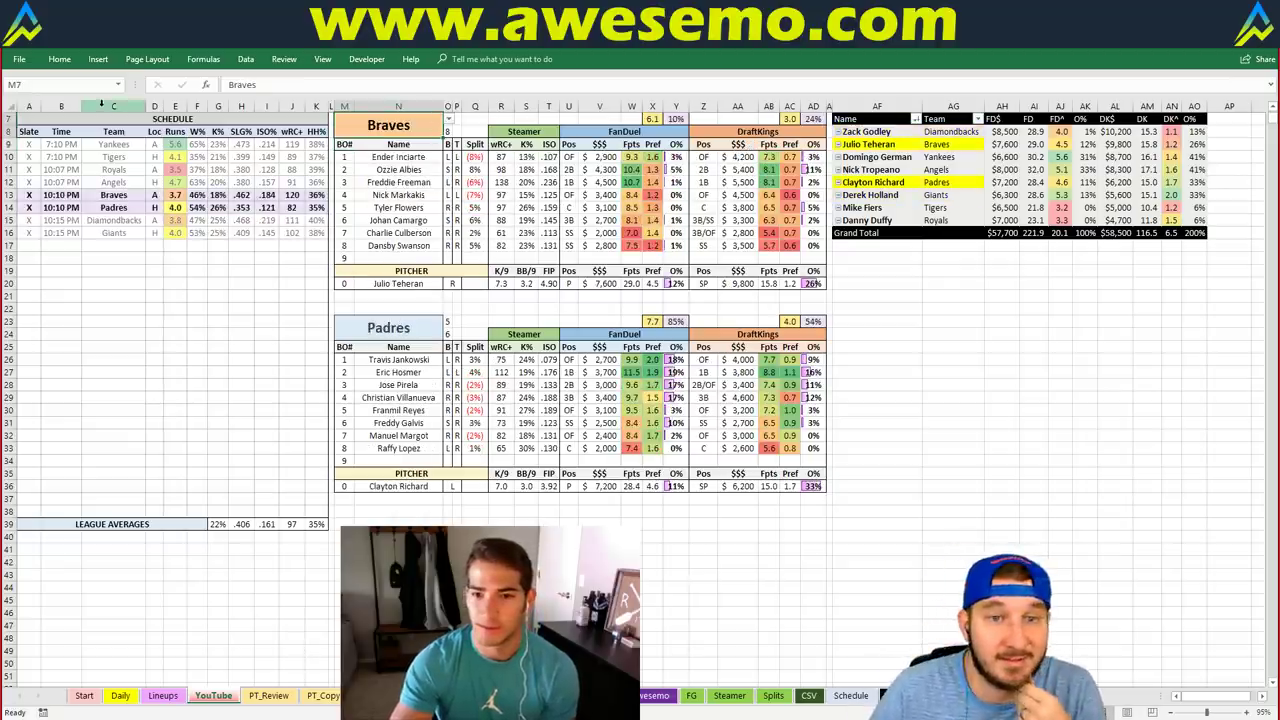
click(356, 234)
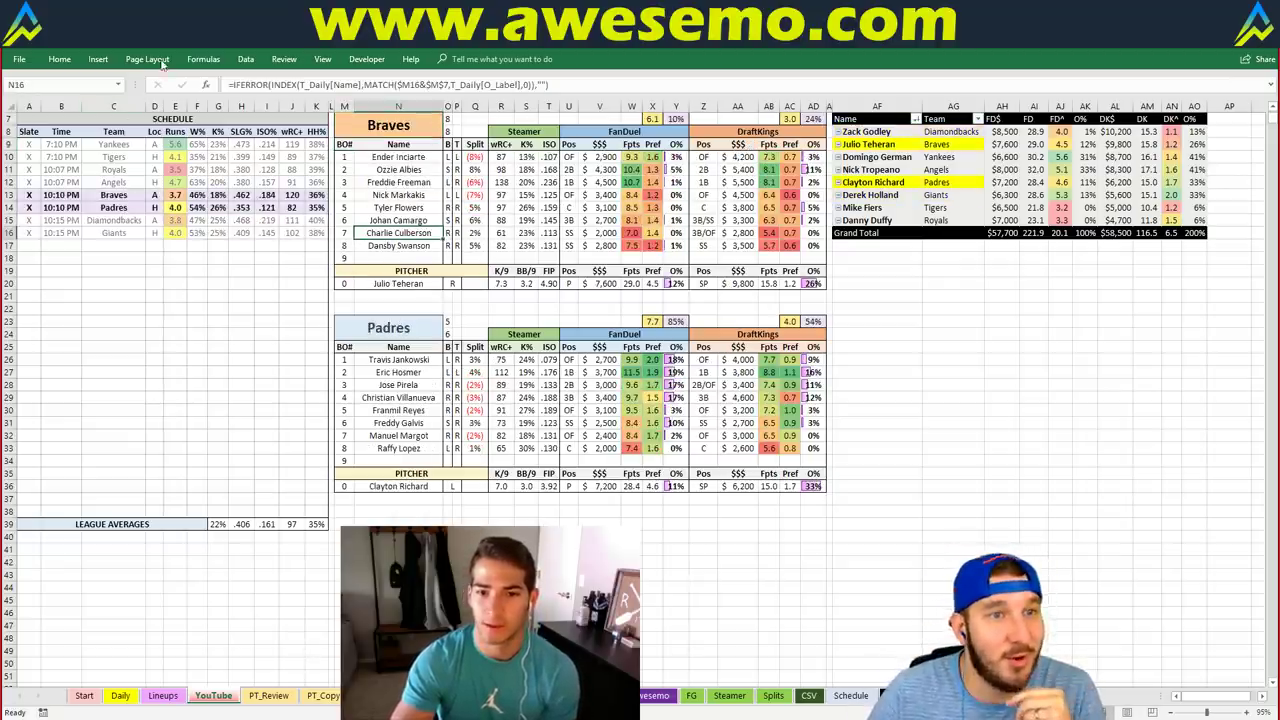
key(ctrl+y)
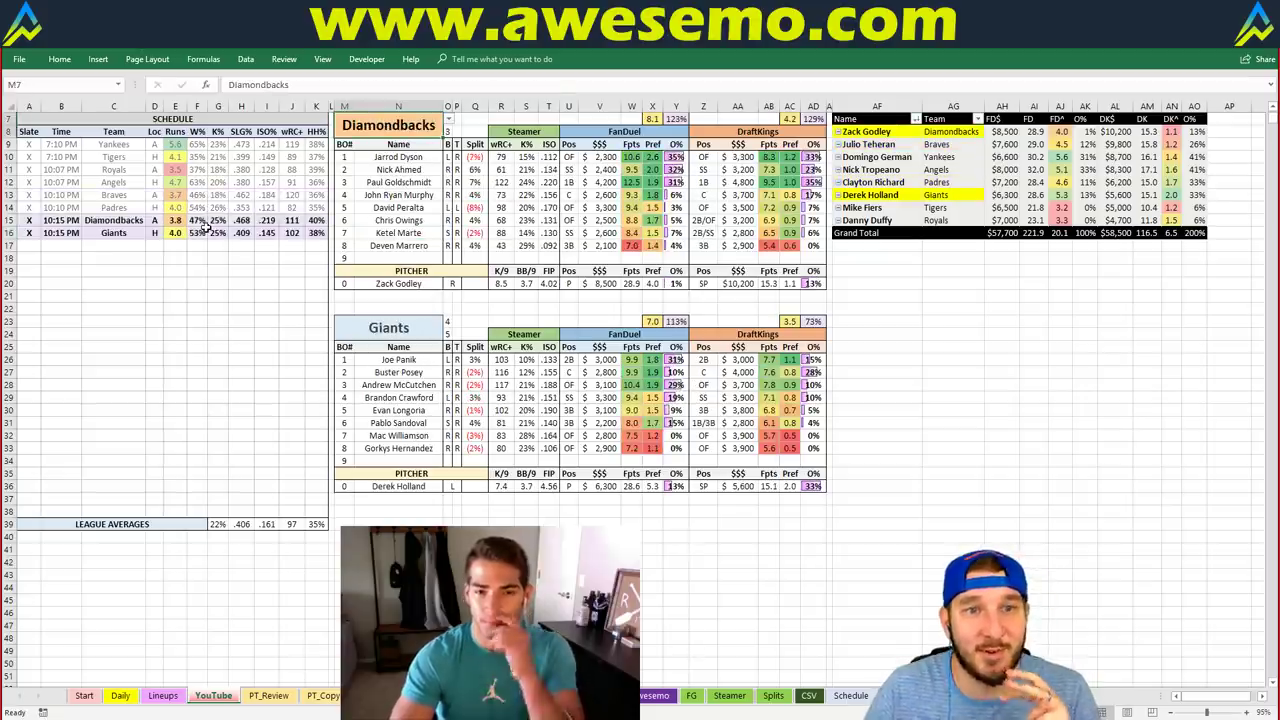
click(887, 328)
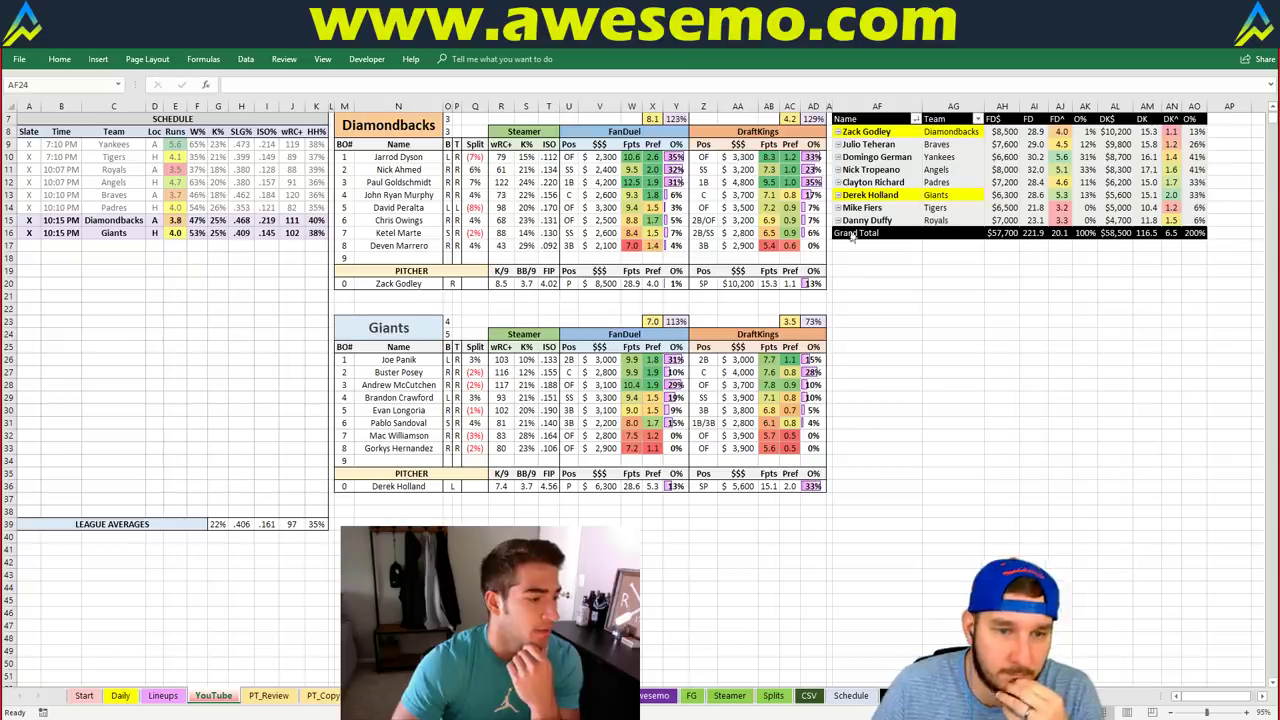
Look over the Schedule and PT_Review sheets, then return to the Diamondbacks–Giants matchup on the YouTube sheet.
click(851, 696)
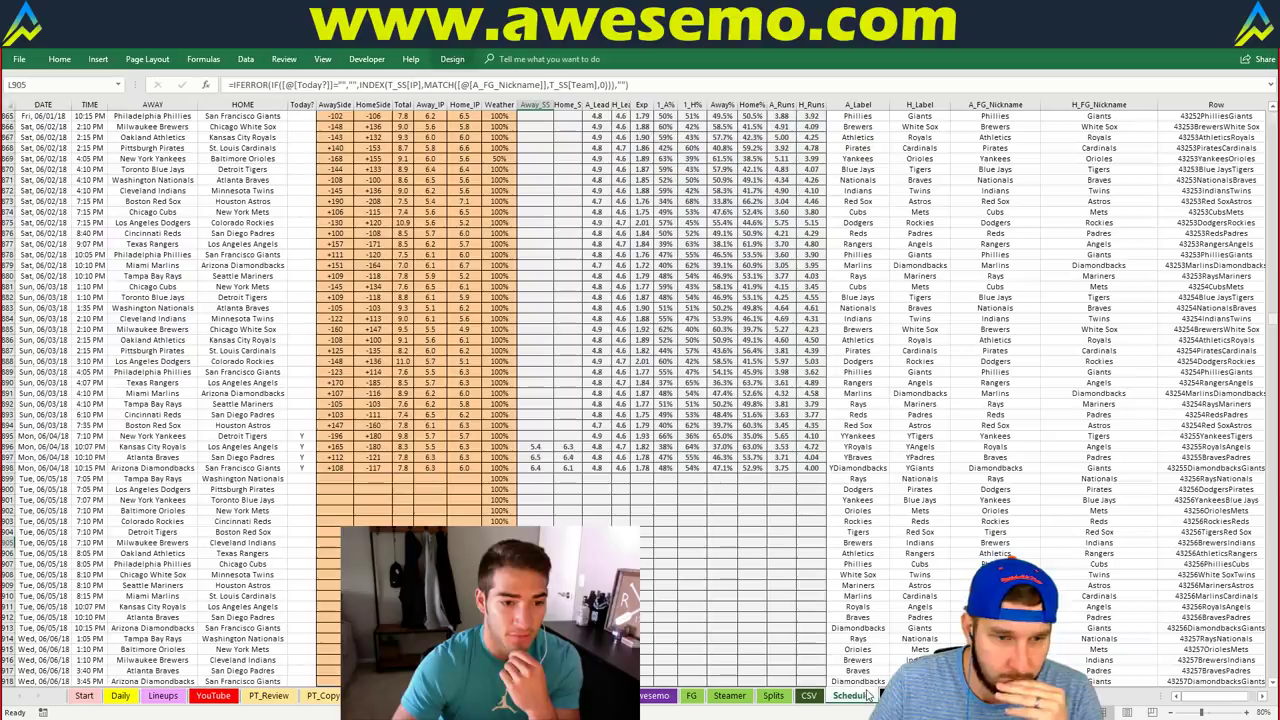
click(284, 696)
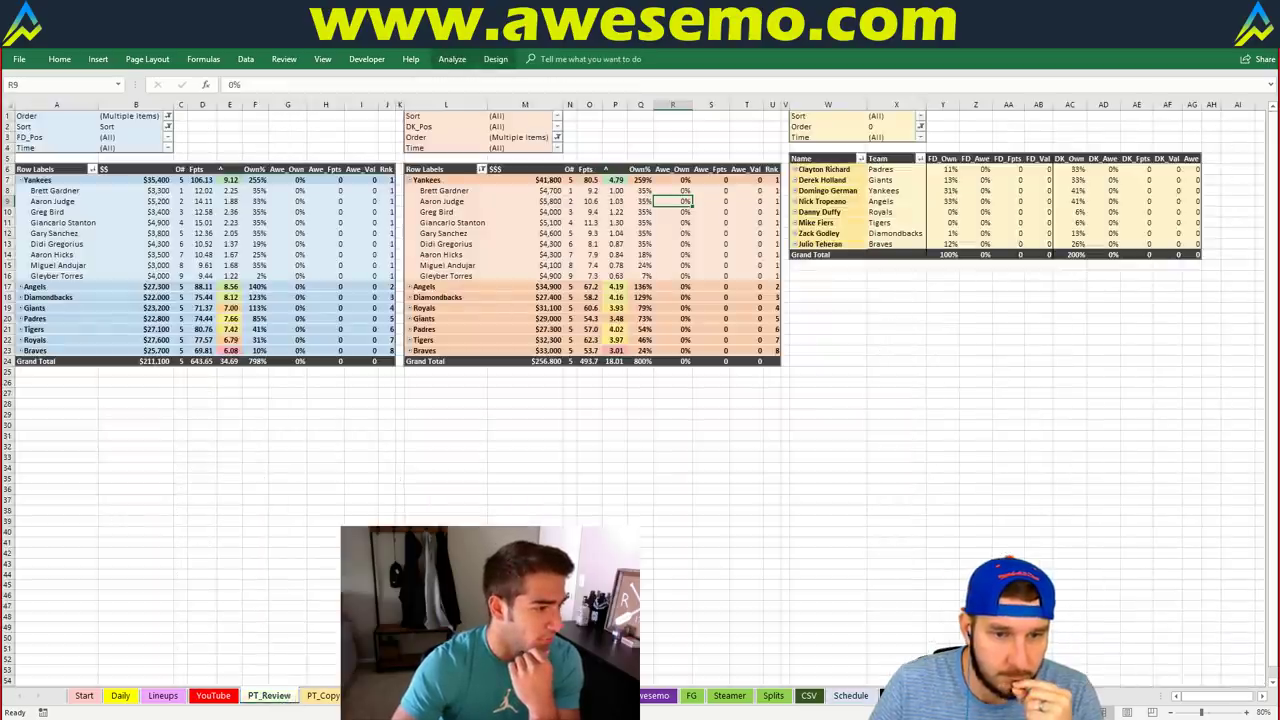
click(324, 696)
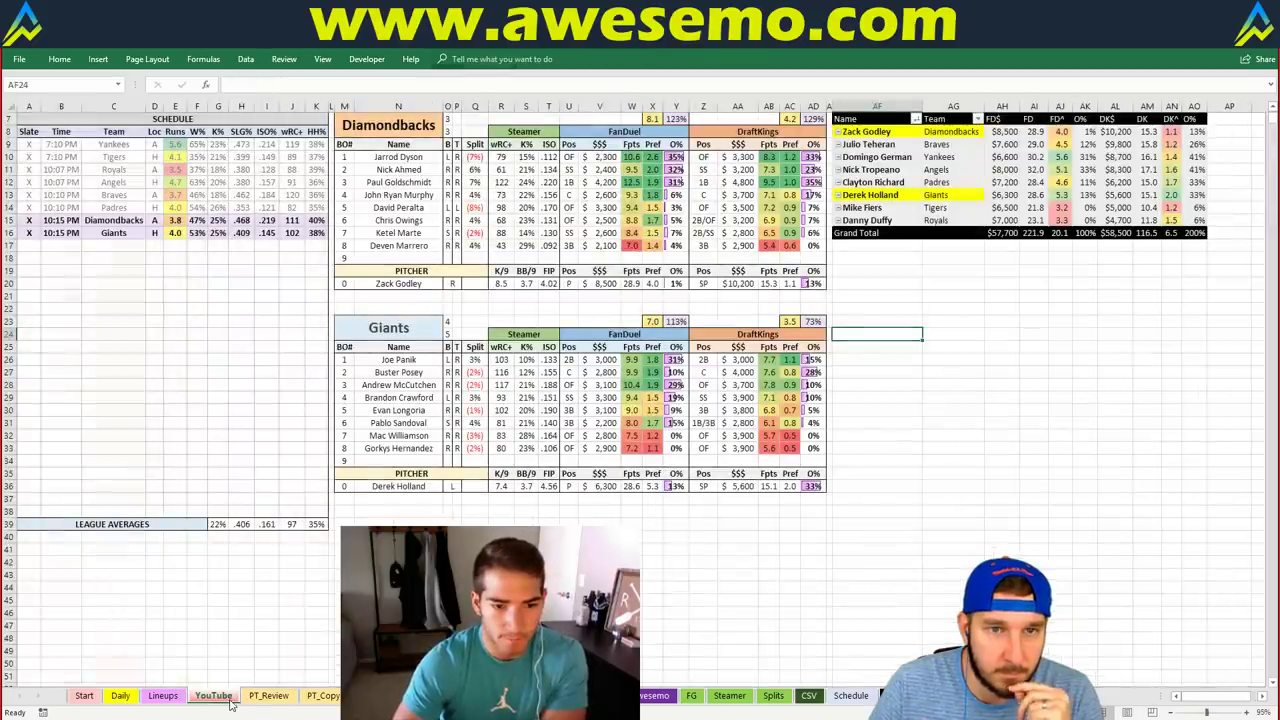
click(226, 697)
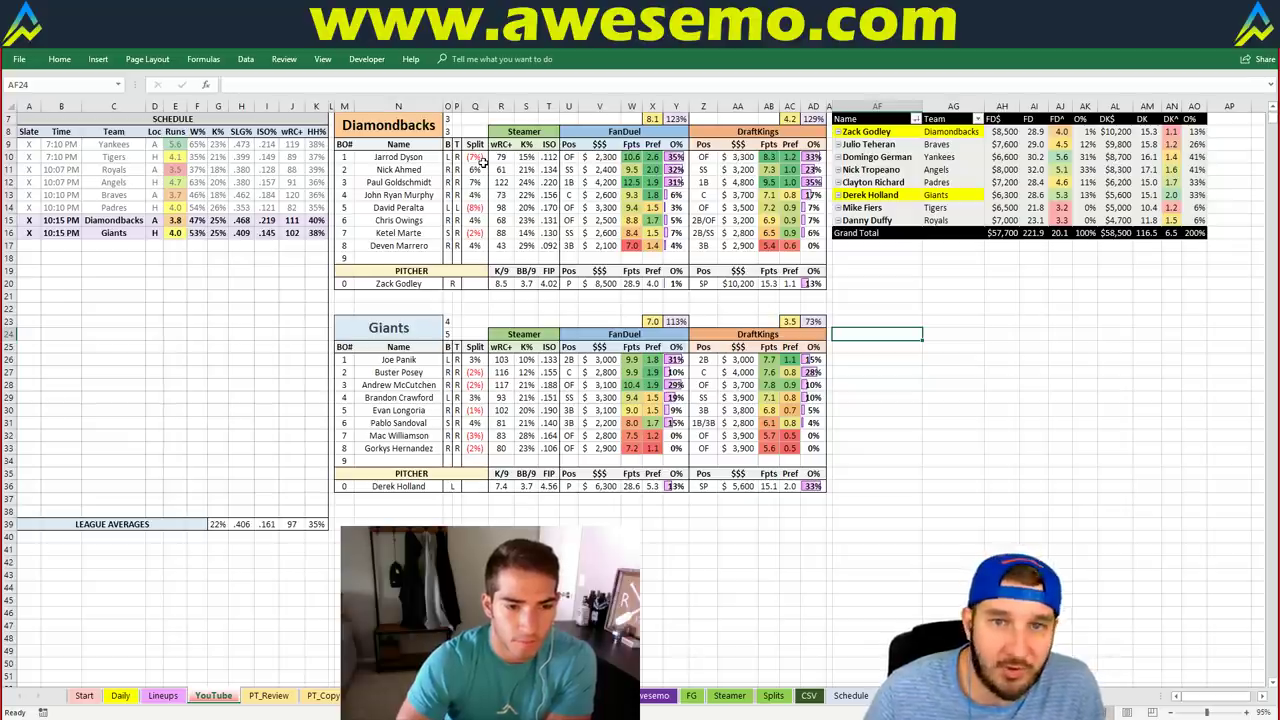
click(1024, 294)
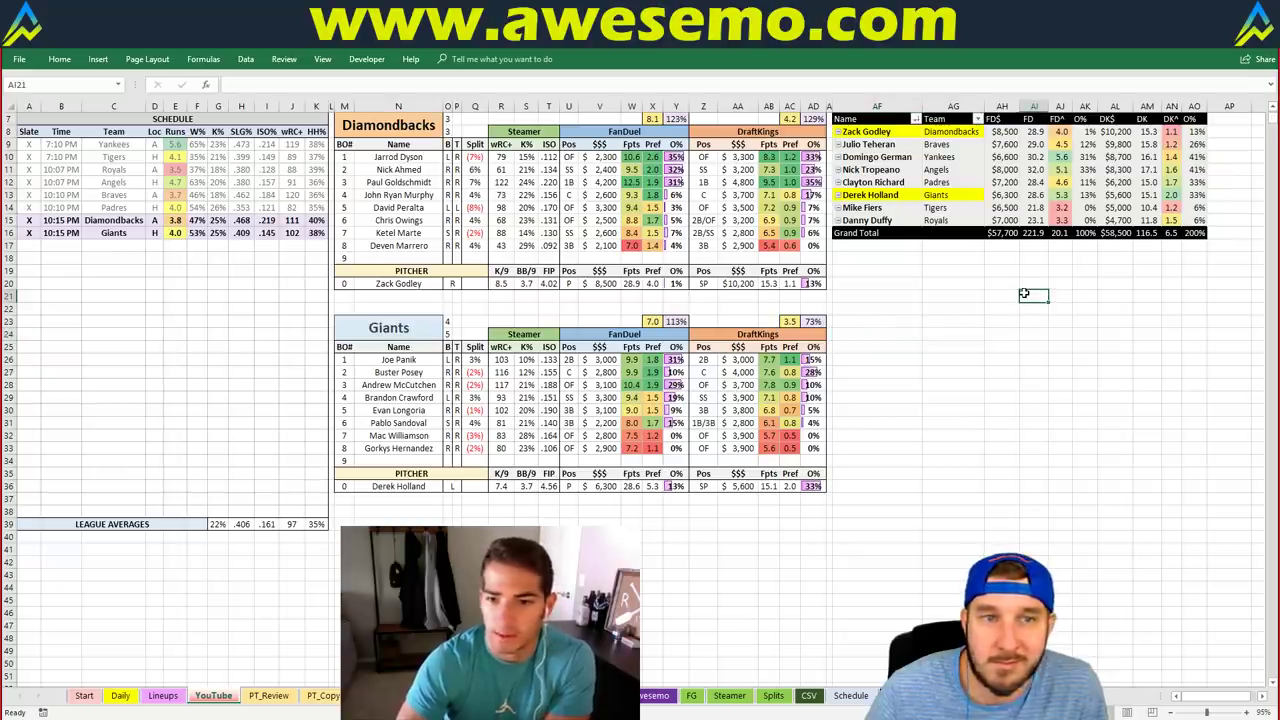
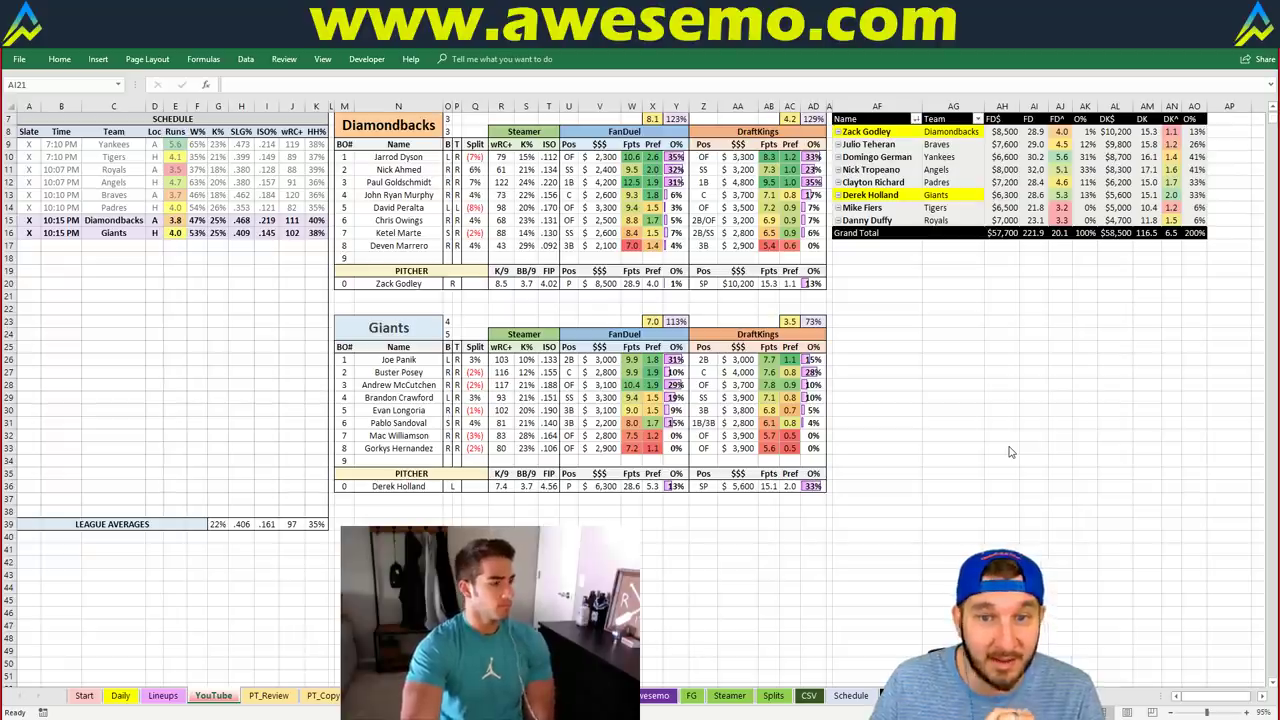
In the player pivot table filtered to shortstops, reset the FD_Pos filter to (All) and filter DK_Pos to catcher-eligible positions.
click(380, 695)
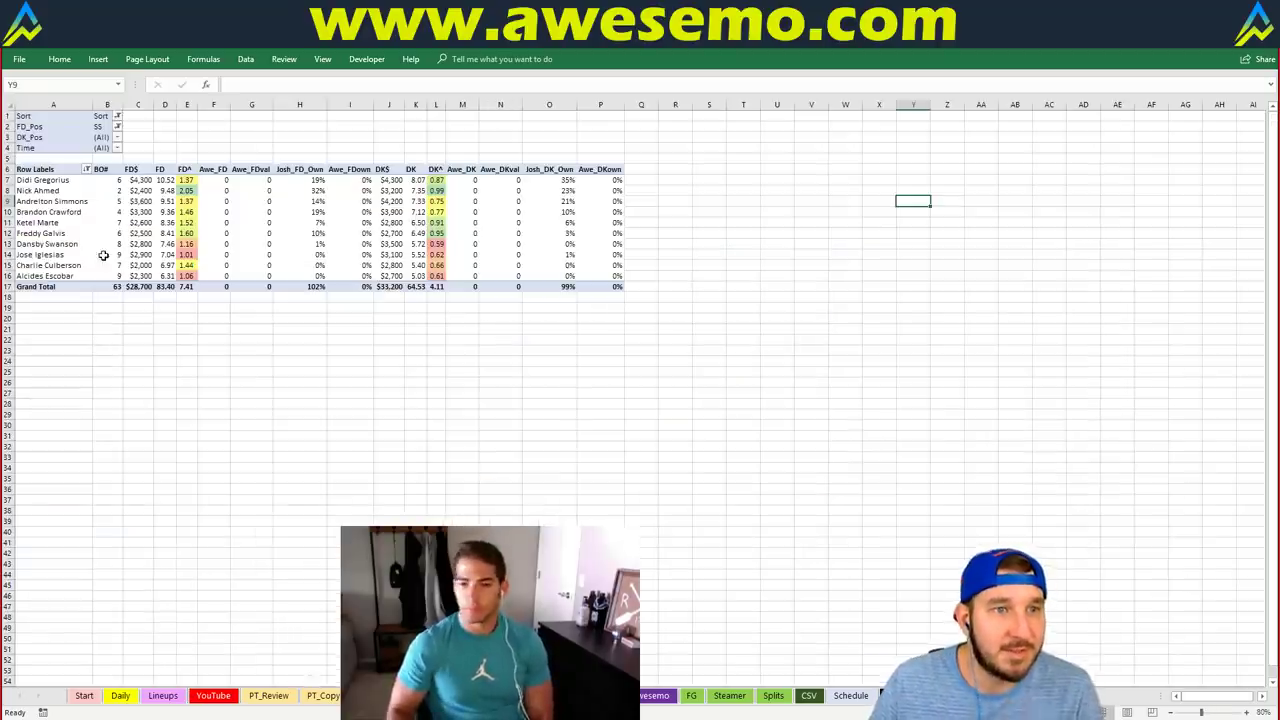
click(117, 126)
click(25, 157)
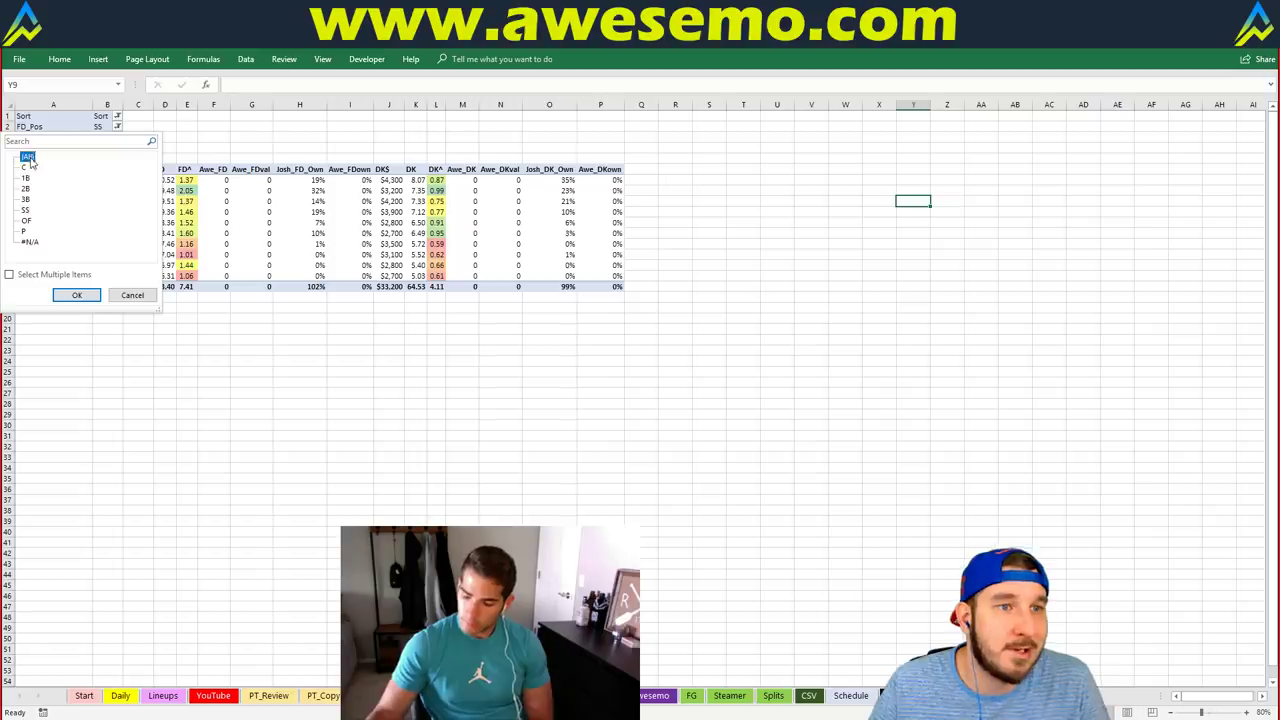
click(77, 295)
click(123, 137)
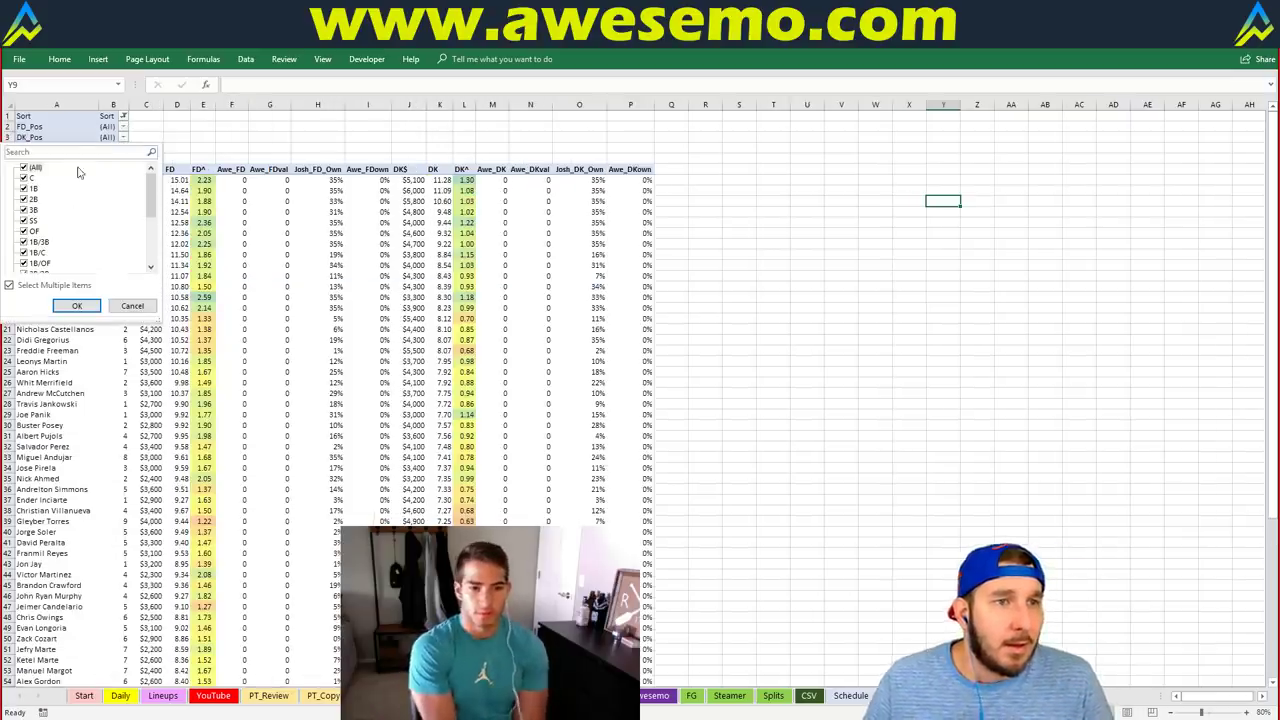
text(c)
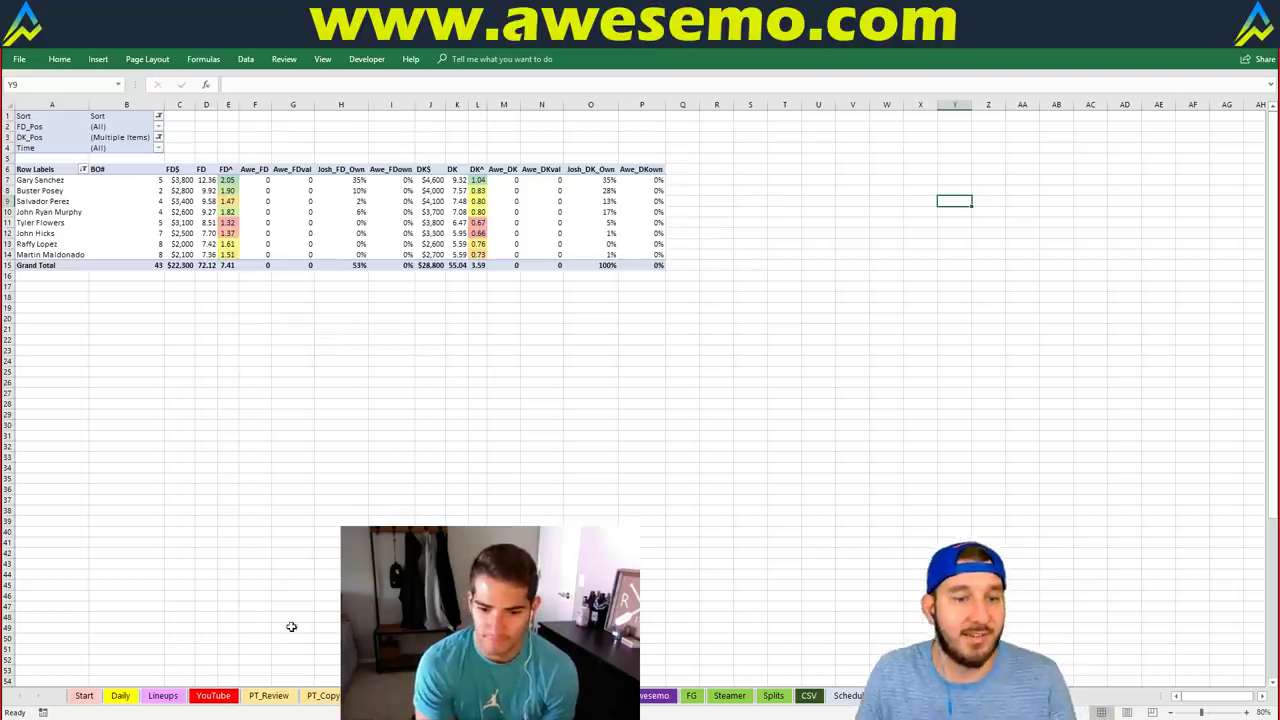
Go back to the YouTube sheet and examine the Diamondbacks–Giants matchup and pitcher ownership.
click(229, 697)
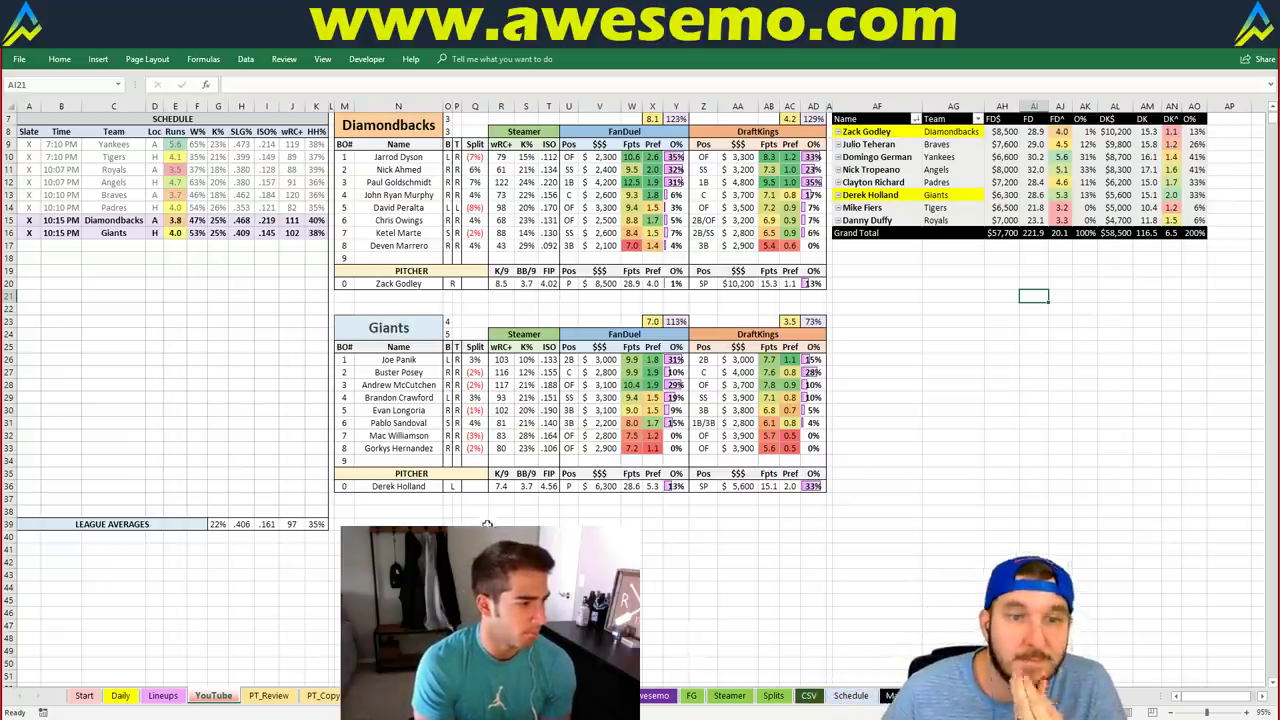
right_click(940, 353)
key(Escape)
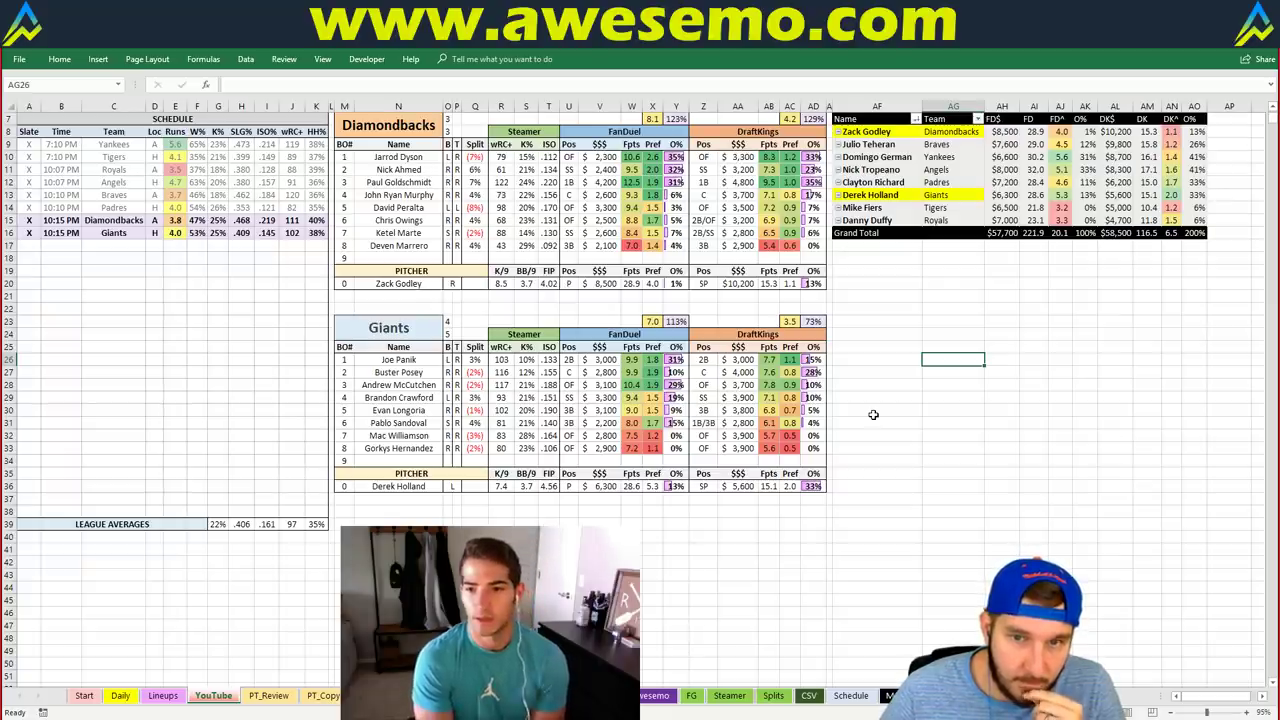
click(317, 561)
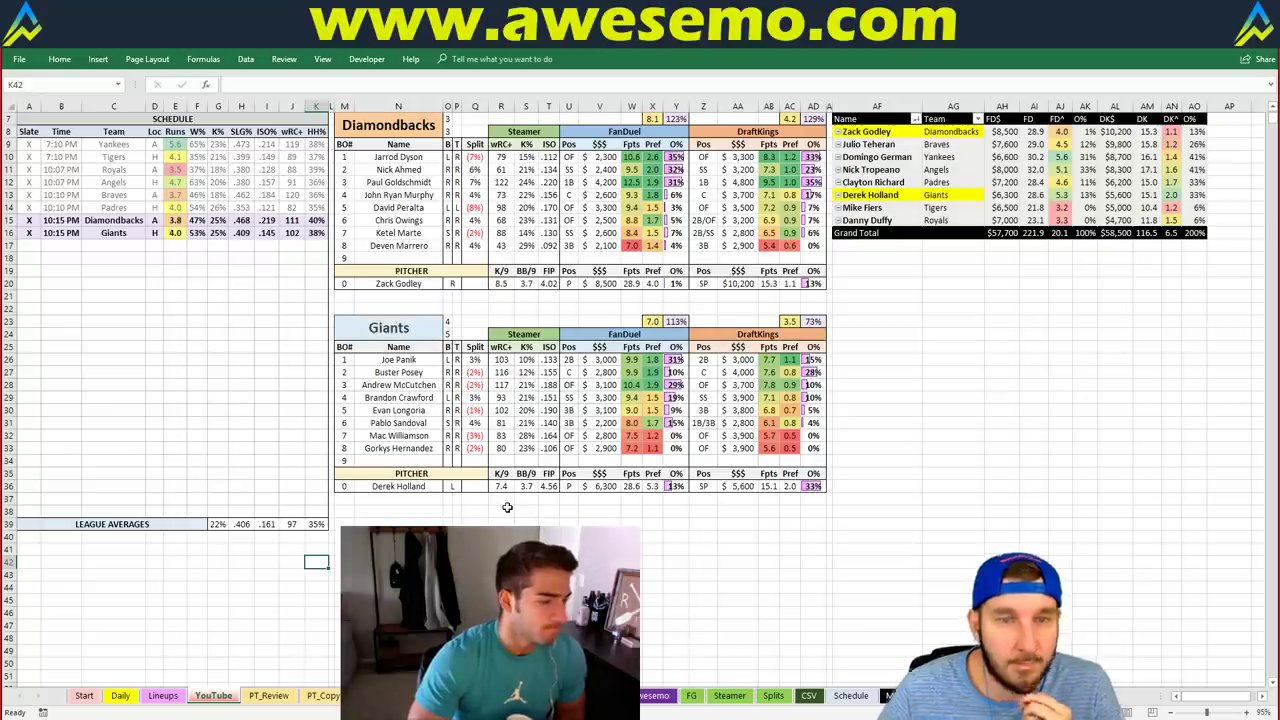
click(372, 522)
click(516, 522)
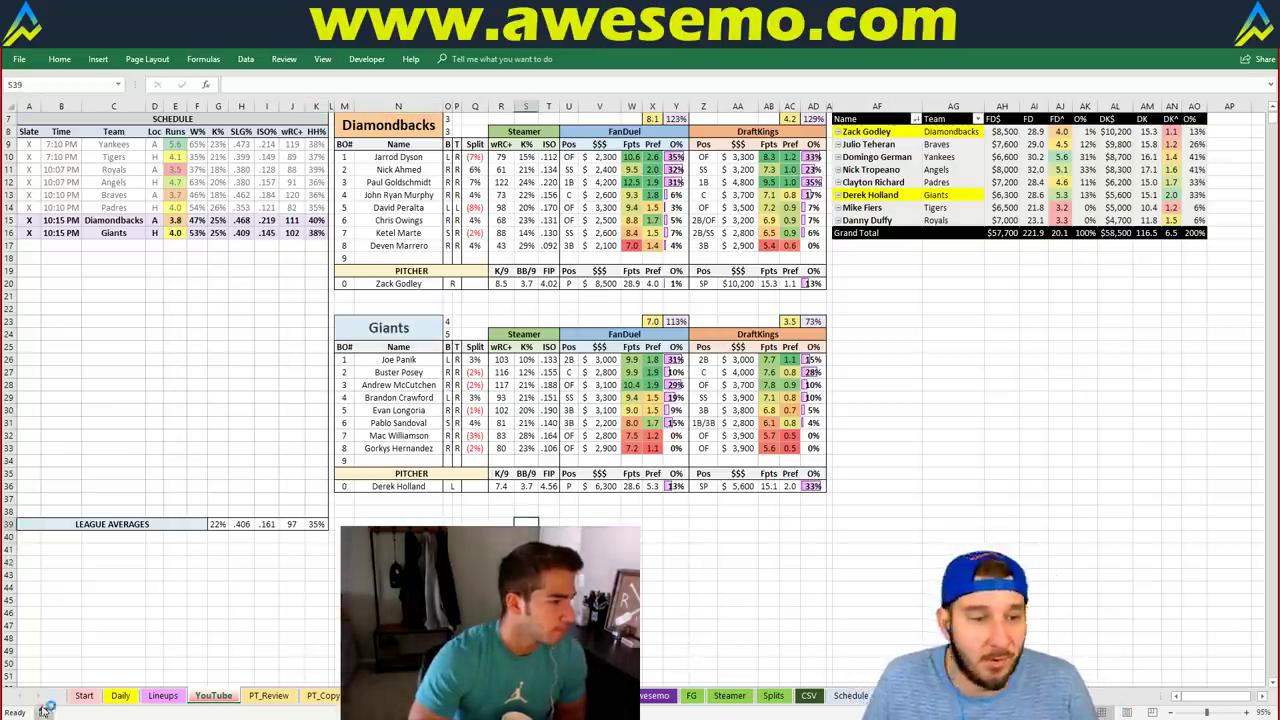
Switch to FantasyCruncher, close Crunch_2, and filter the Crunch_3 lineups to those with both Zack Godley and Domingo German.
click(87, 680)
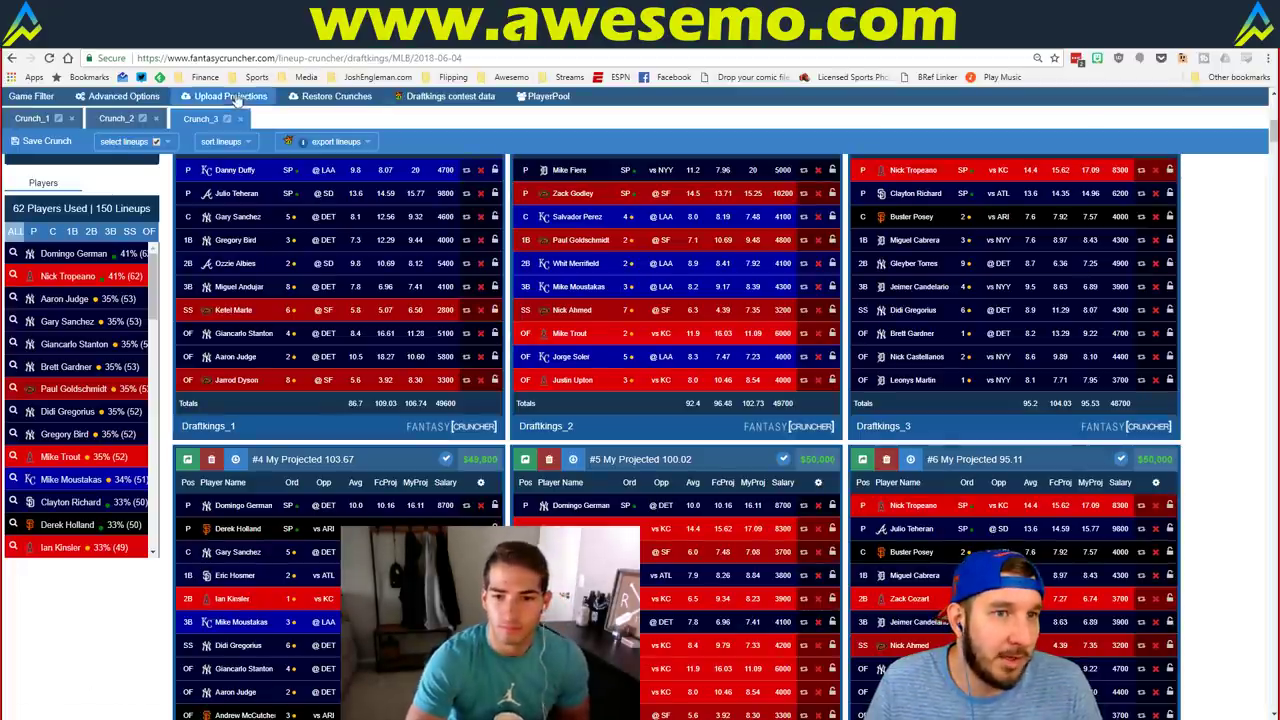
click(156, 119)
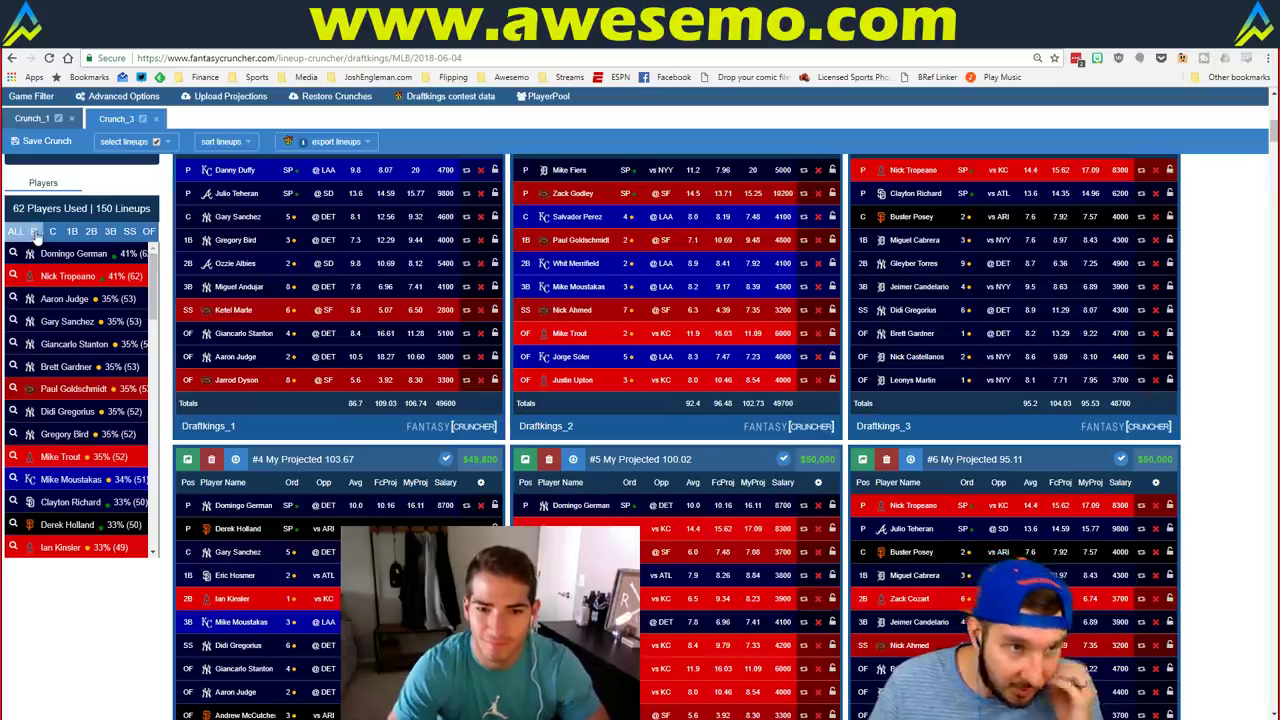
click(33, 231)
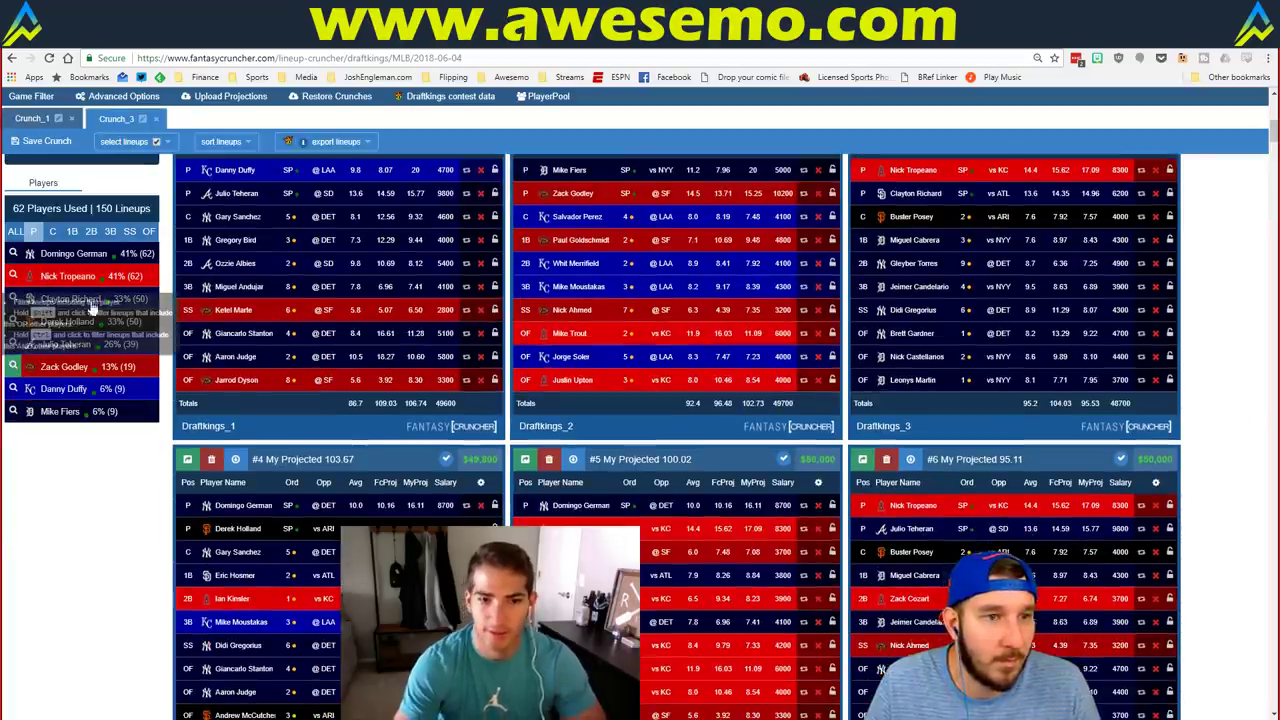
click(13, 368)
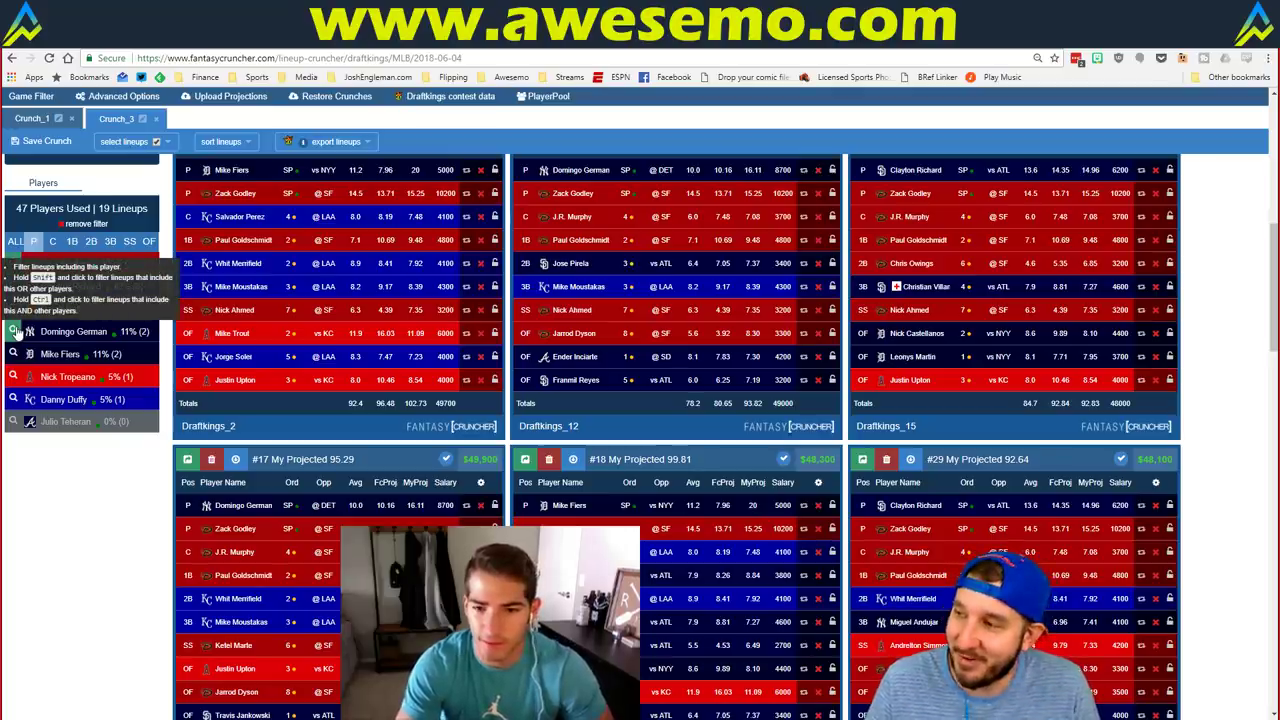
click(14, 333)
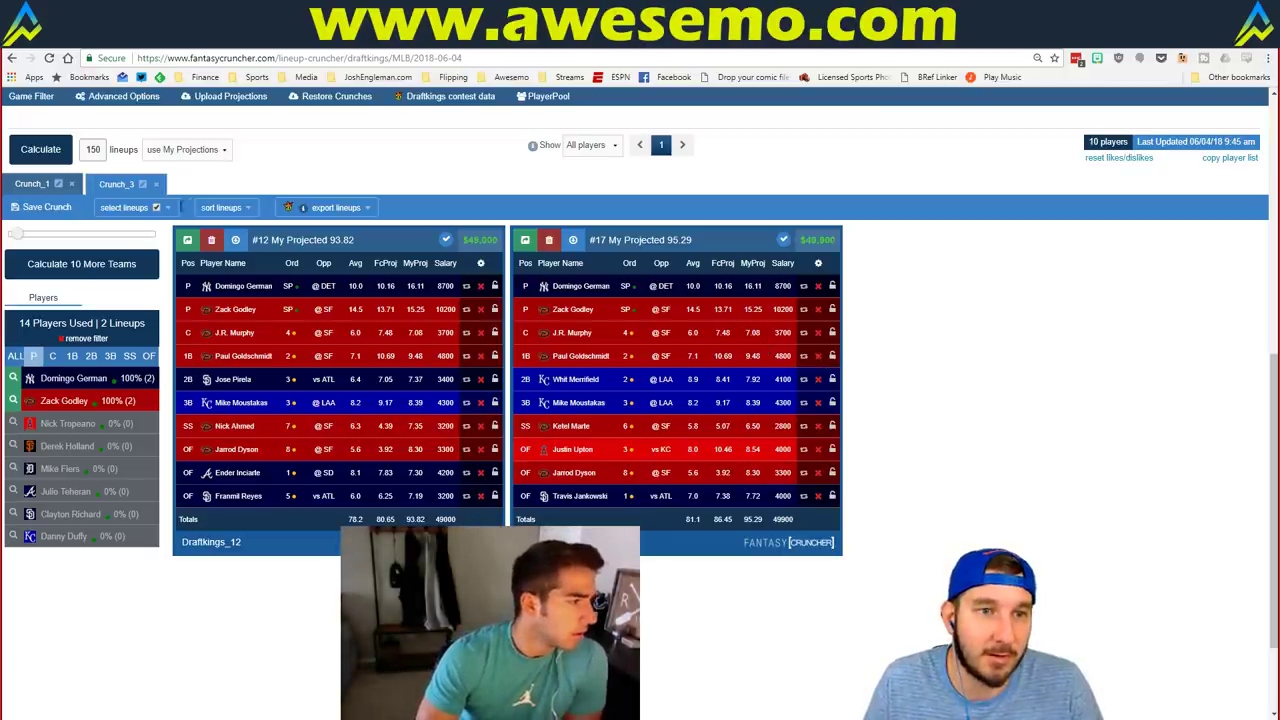
Lock Domingo German and Zack Godley, and restrict the four-player team stack to LAA only.
click(494, 286)
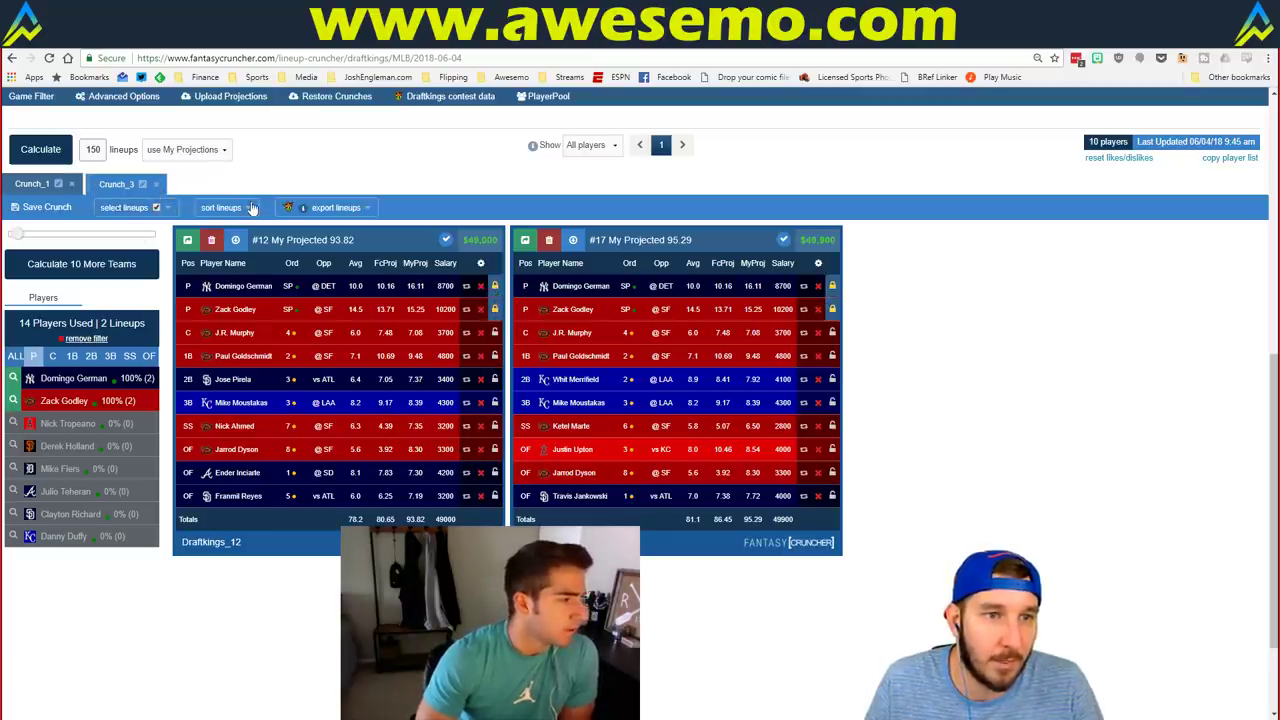
scroll(130, 143, up, 5)
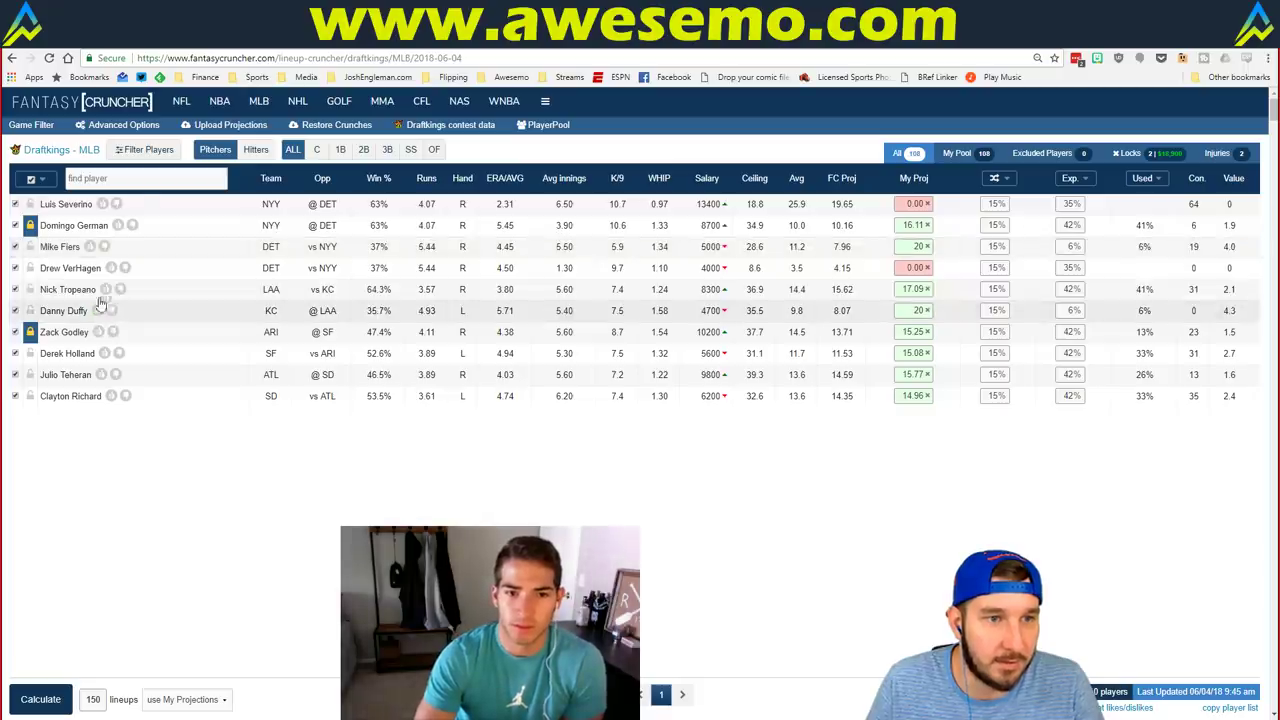
click(147, 125)
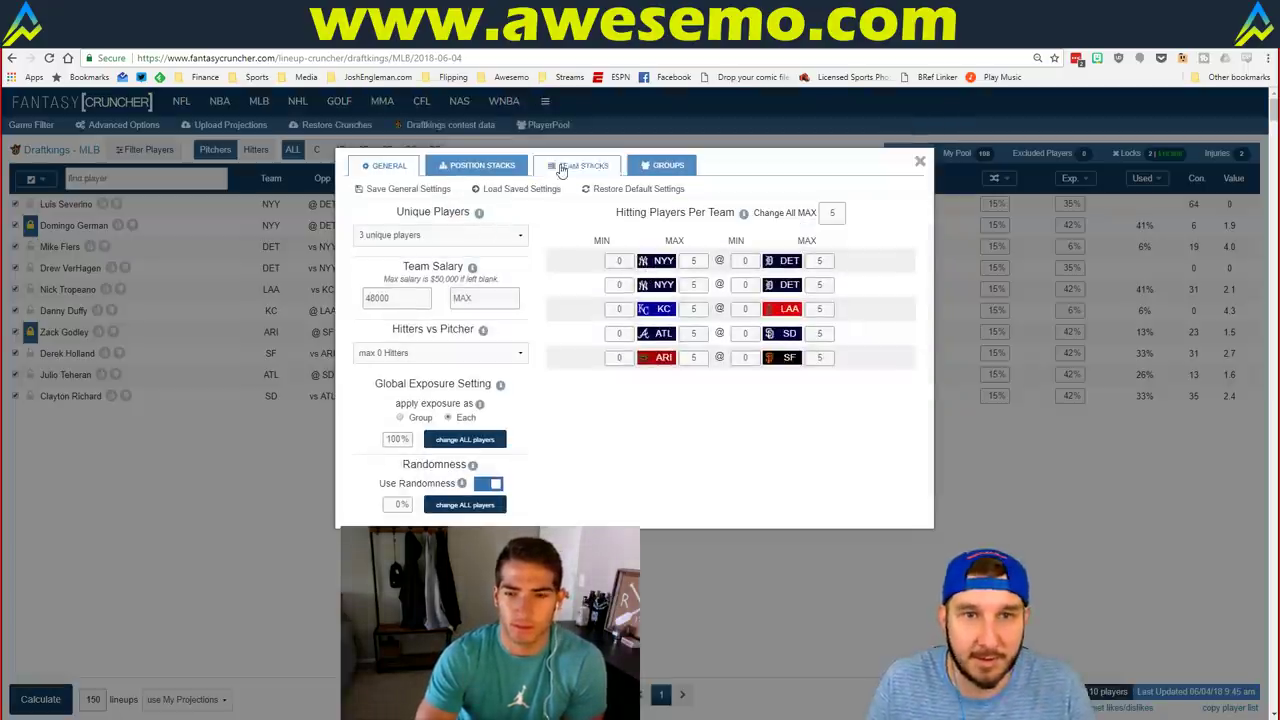
click(564, 167)
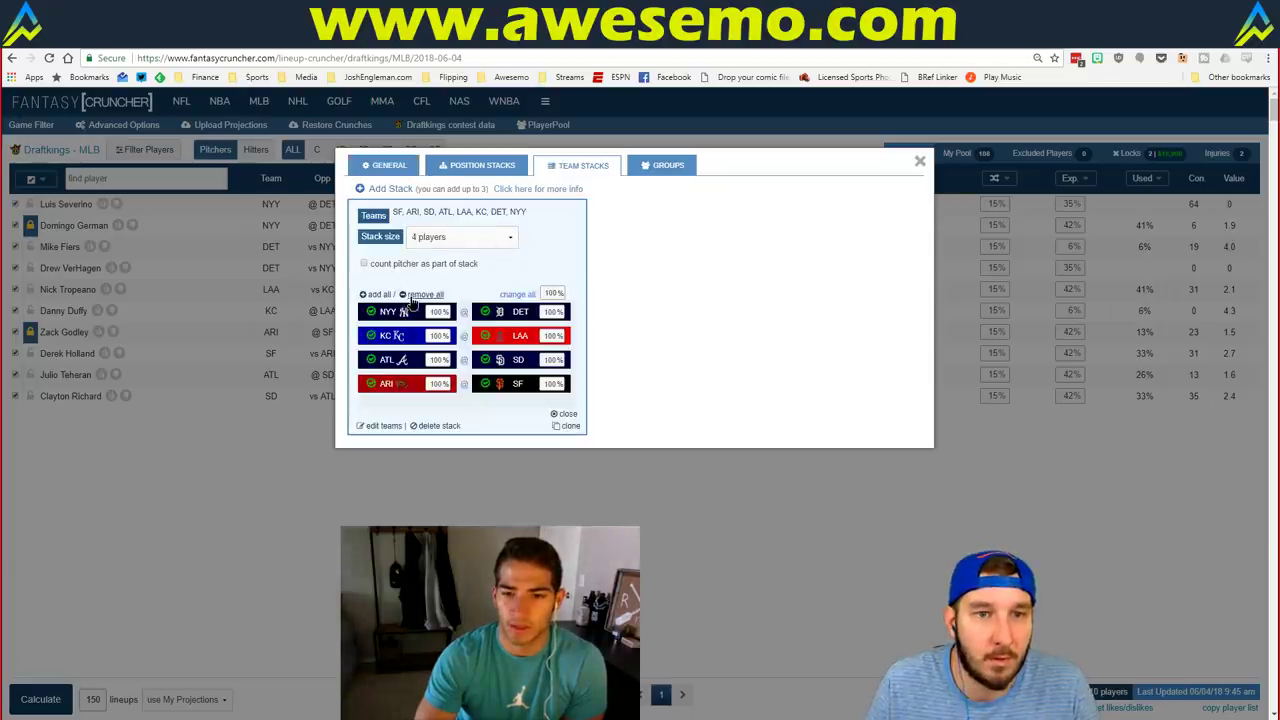
click(420, 294)
click(486, 336)
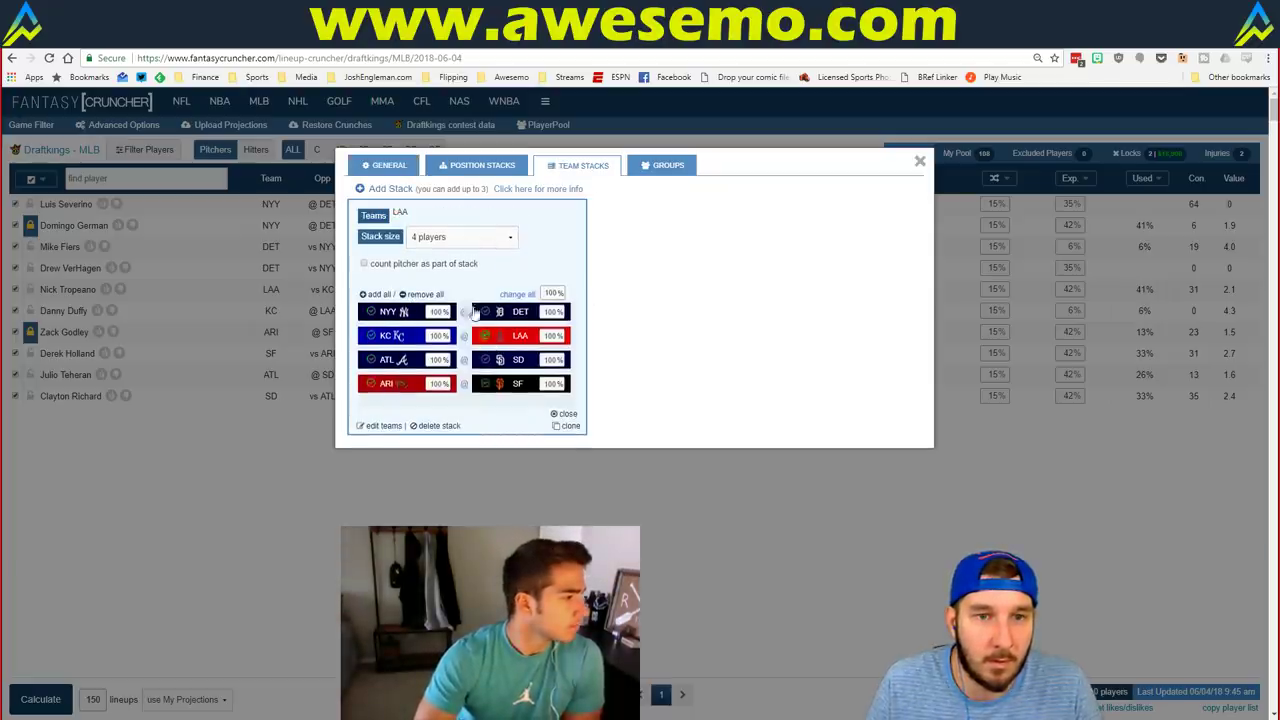
click(920, 162)
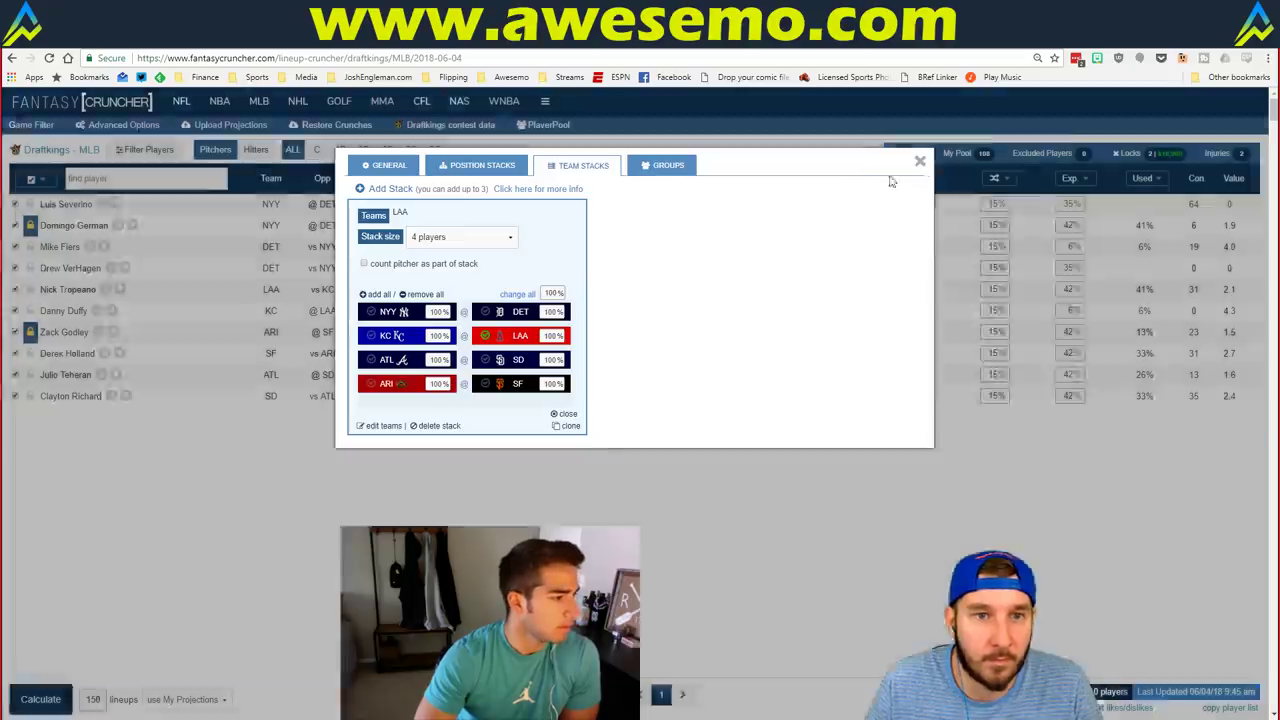
Set the number of lineups to 20, calculate them using My Projections, and dismiss the resulting notice.
key(BackSpace)
key(BackSpace)
key(BackSpace)
text(20)
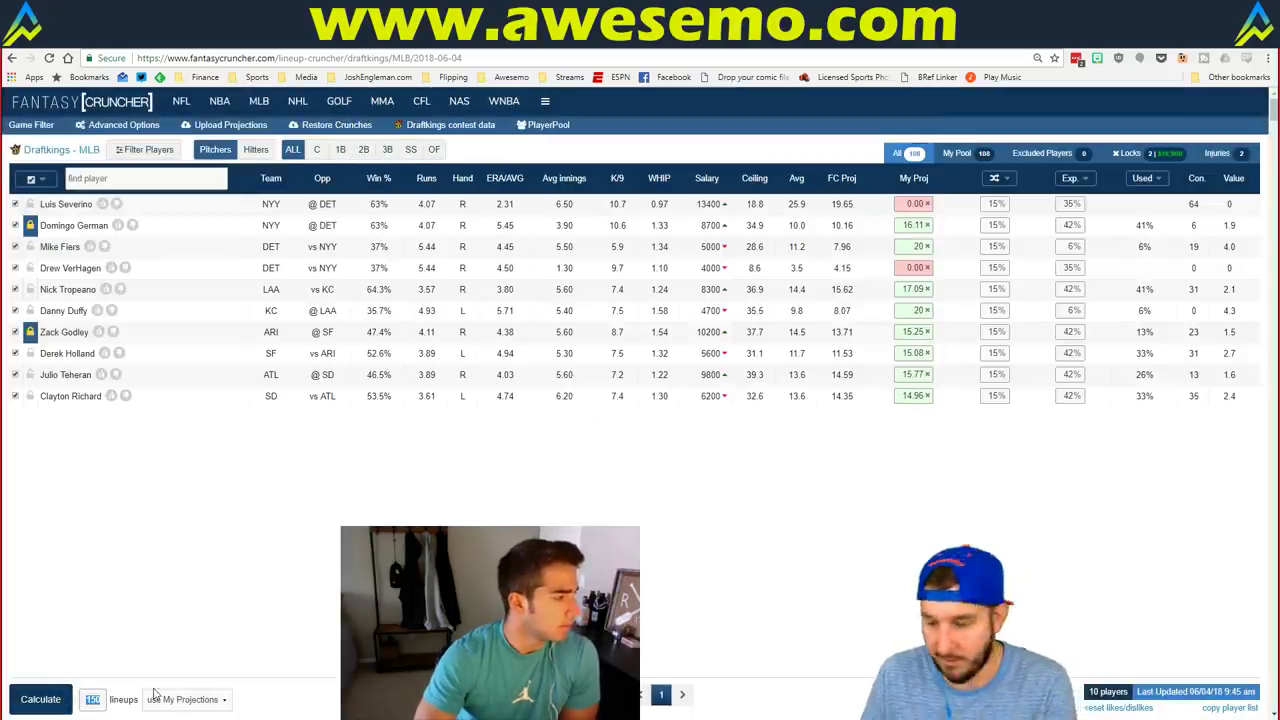
click(41, 699)
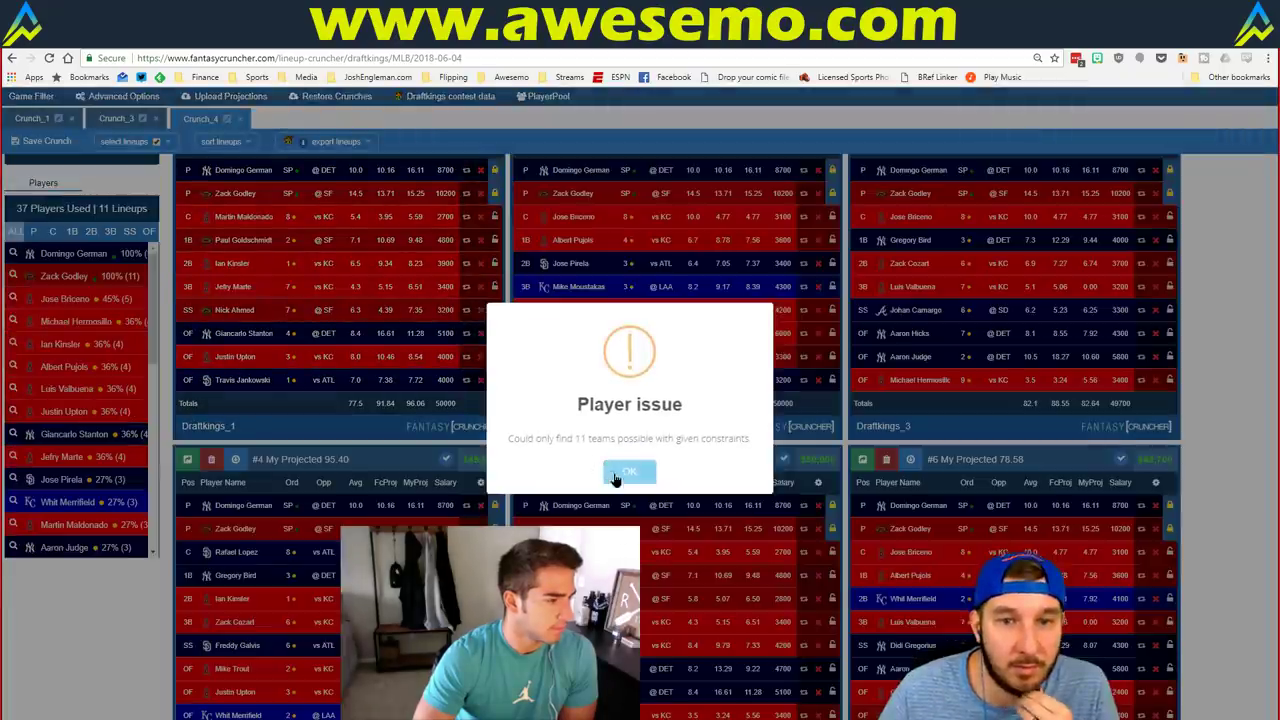
click(615, 473)
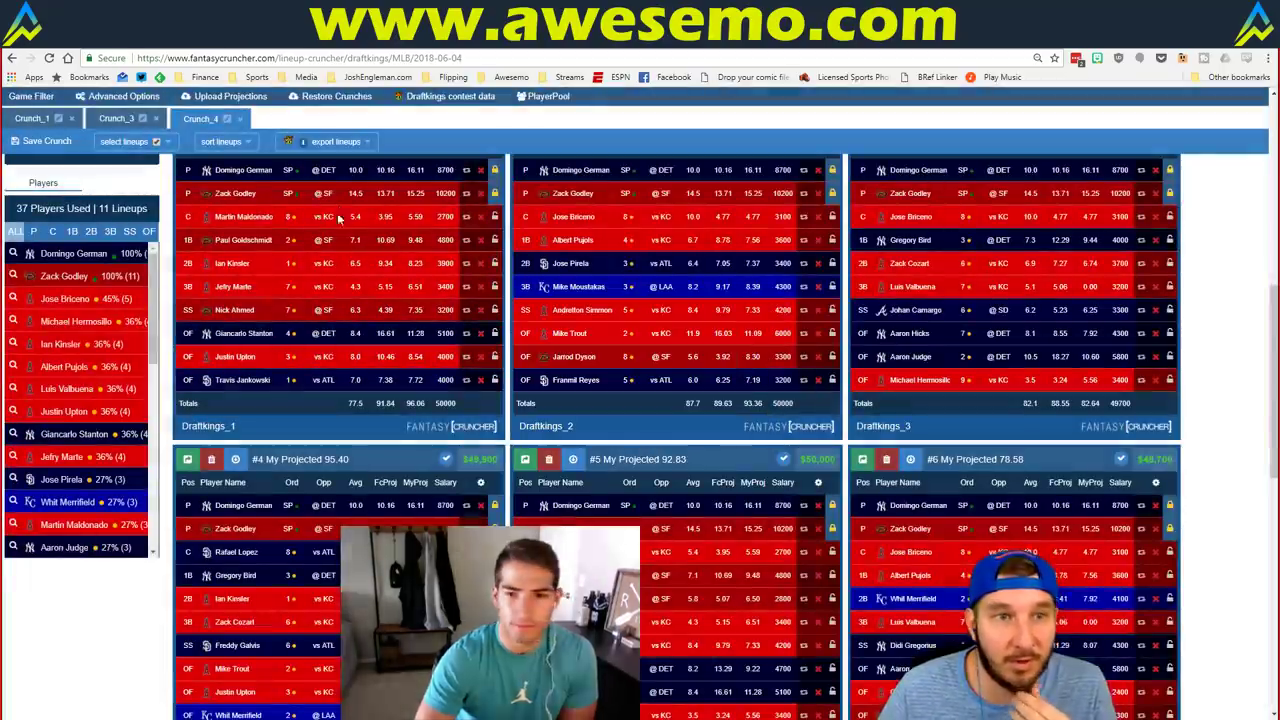